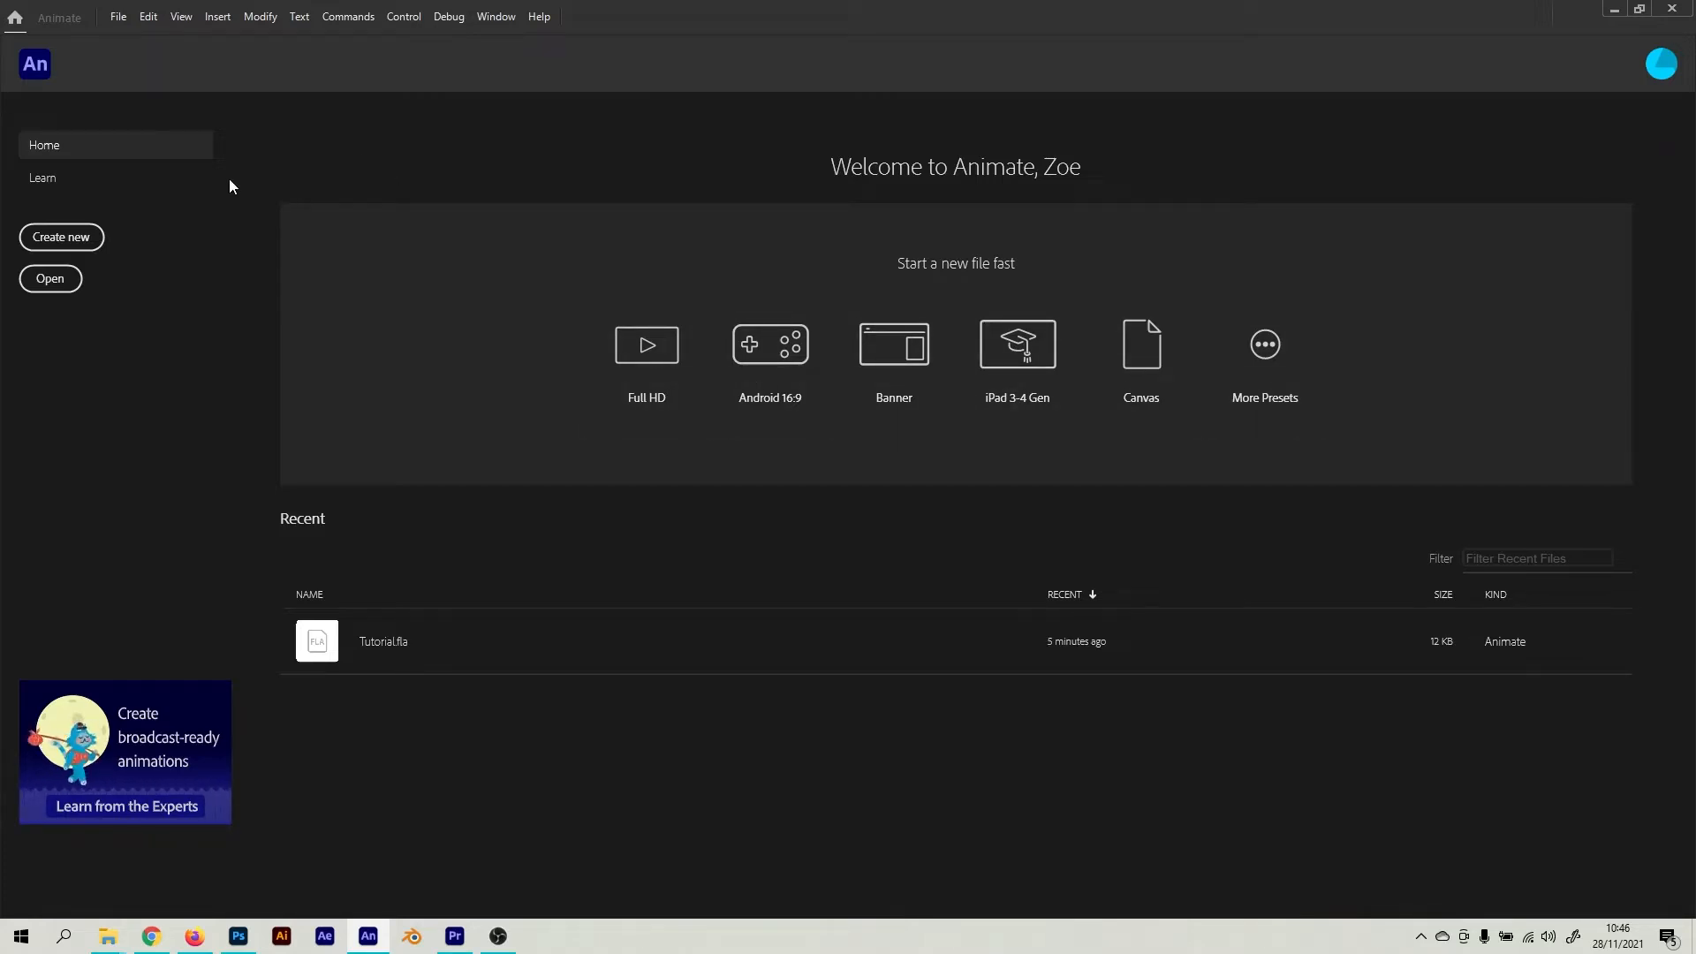
Create a new Full HD character animation document, 1920 x 1080 at 24 fps, with the ActionScript 3.0 platform type
{"action": "left_click", "coordinate": [90, 241]}
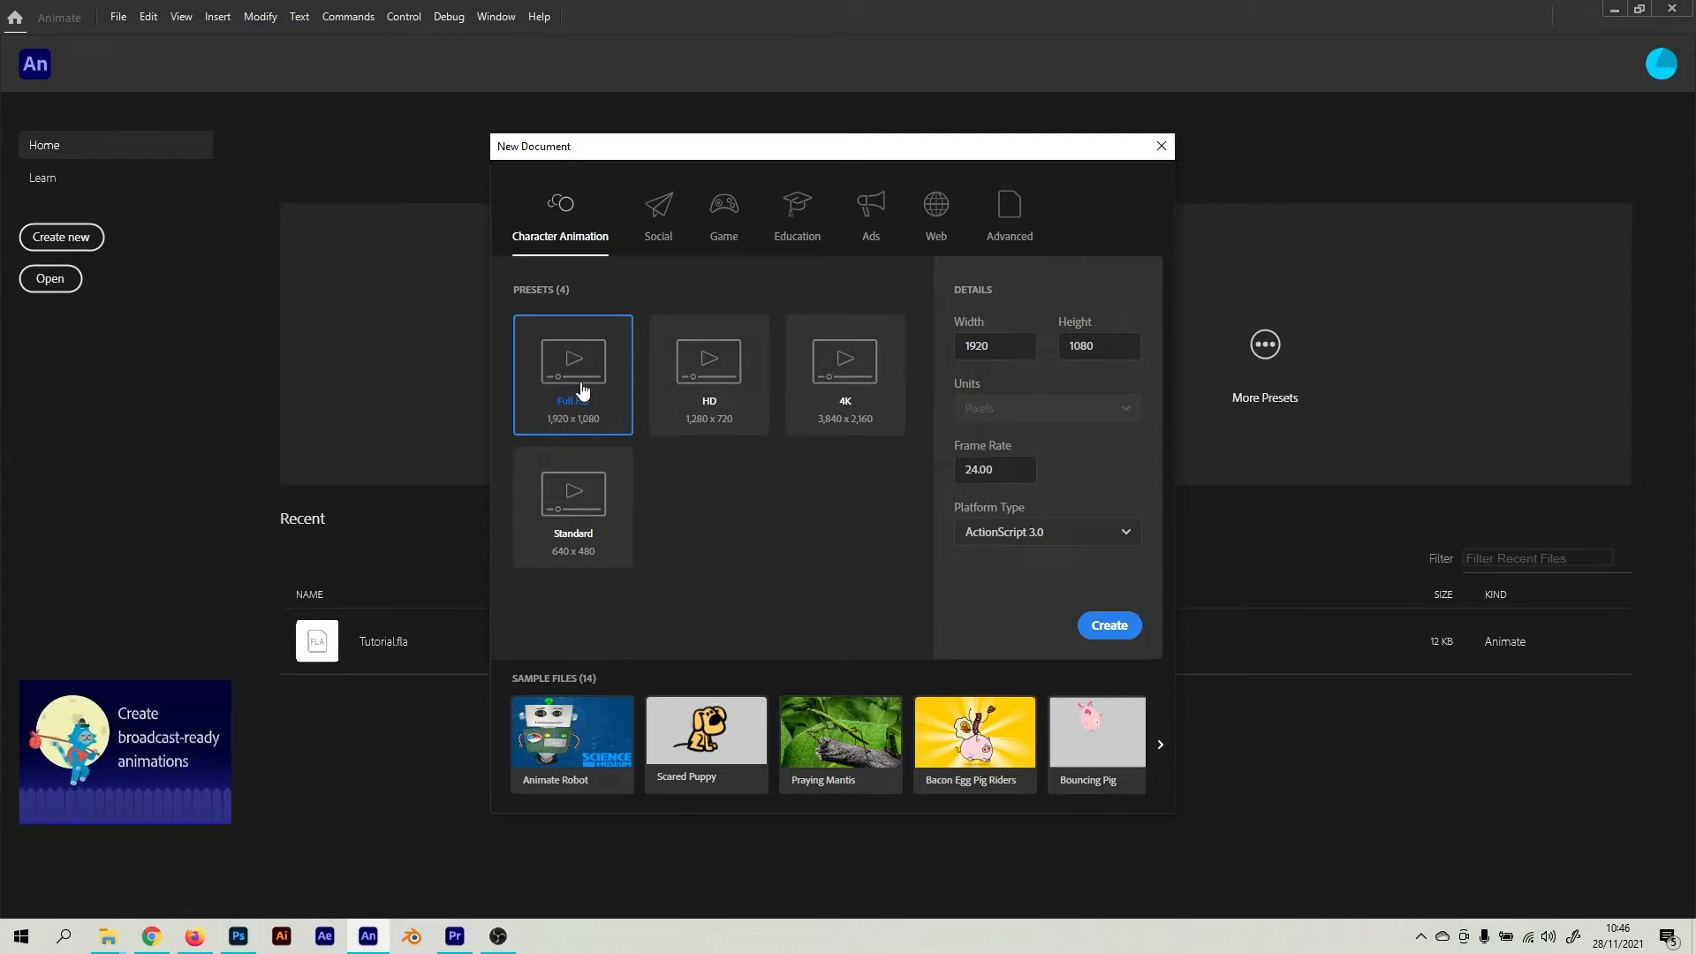
{"action": "left_click", "coordinate": [993, 467]}
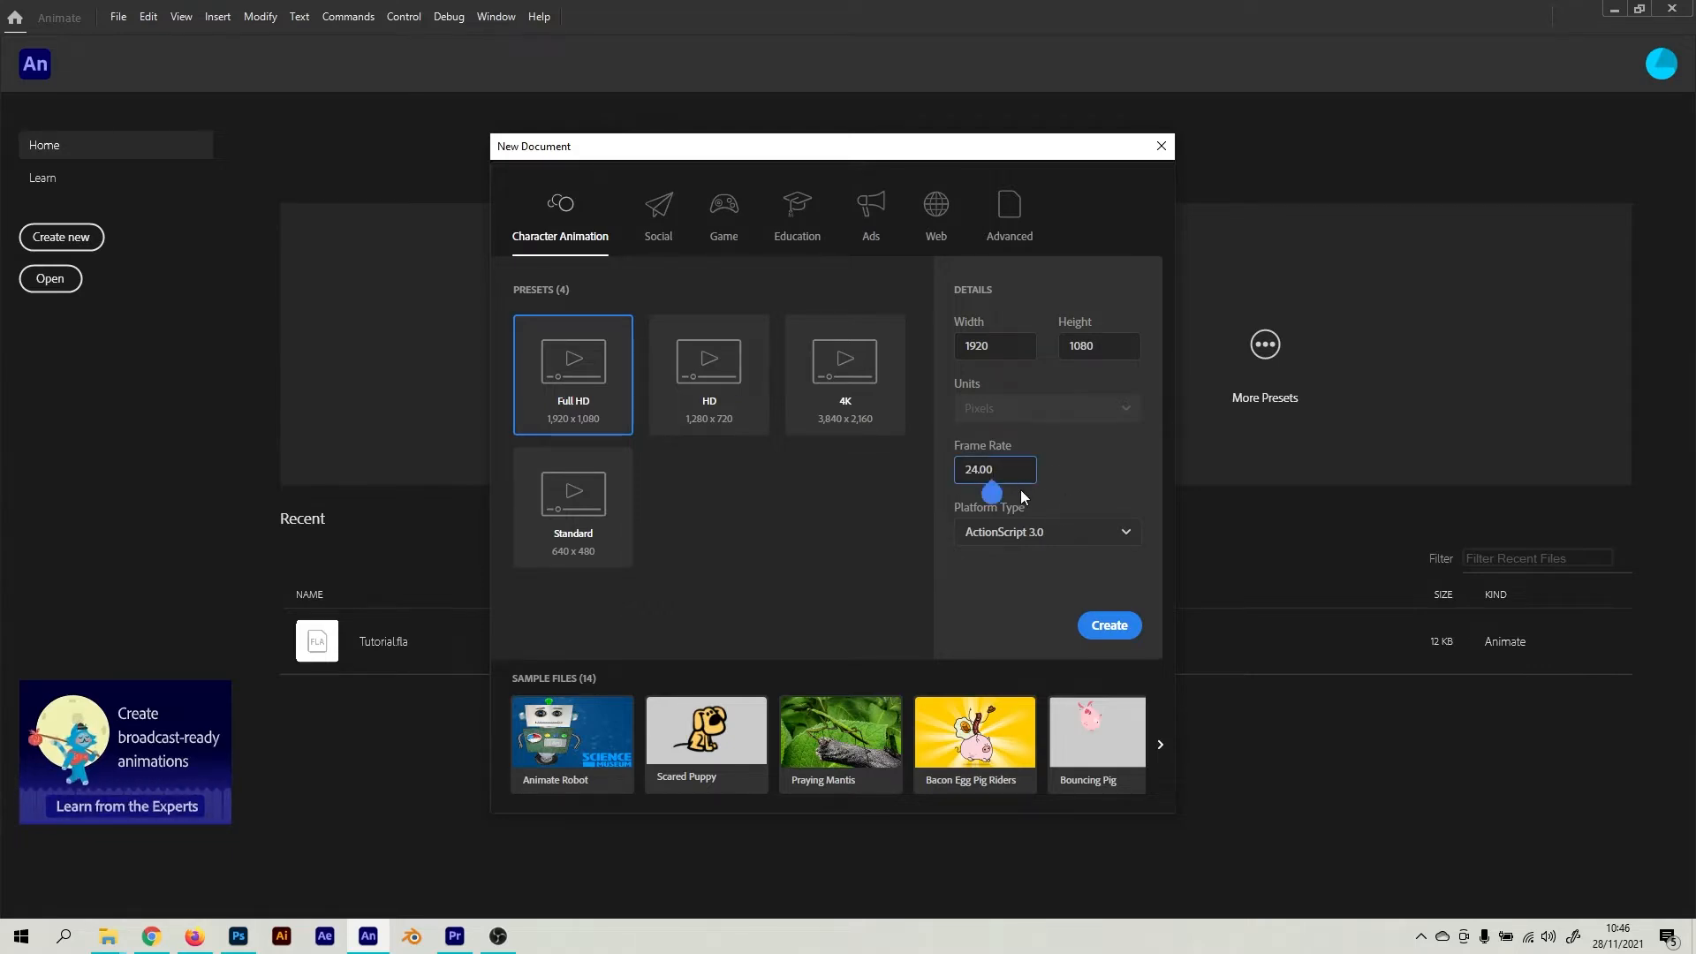
{"action": "key", "text": "Tab"}
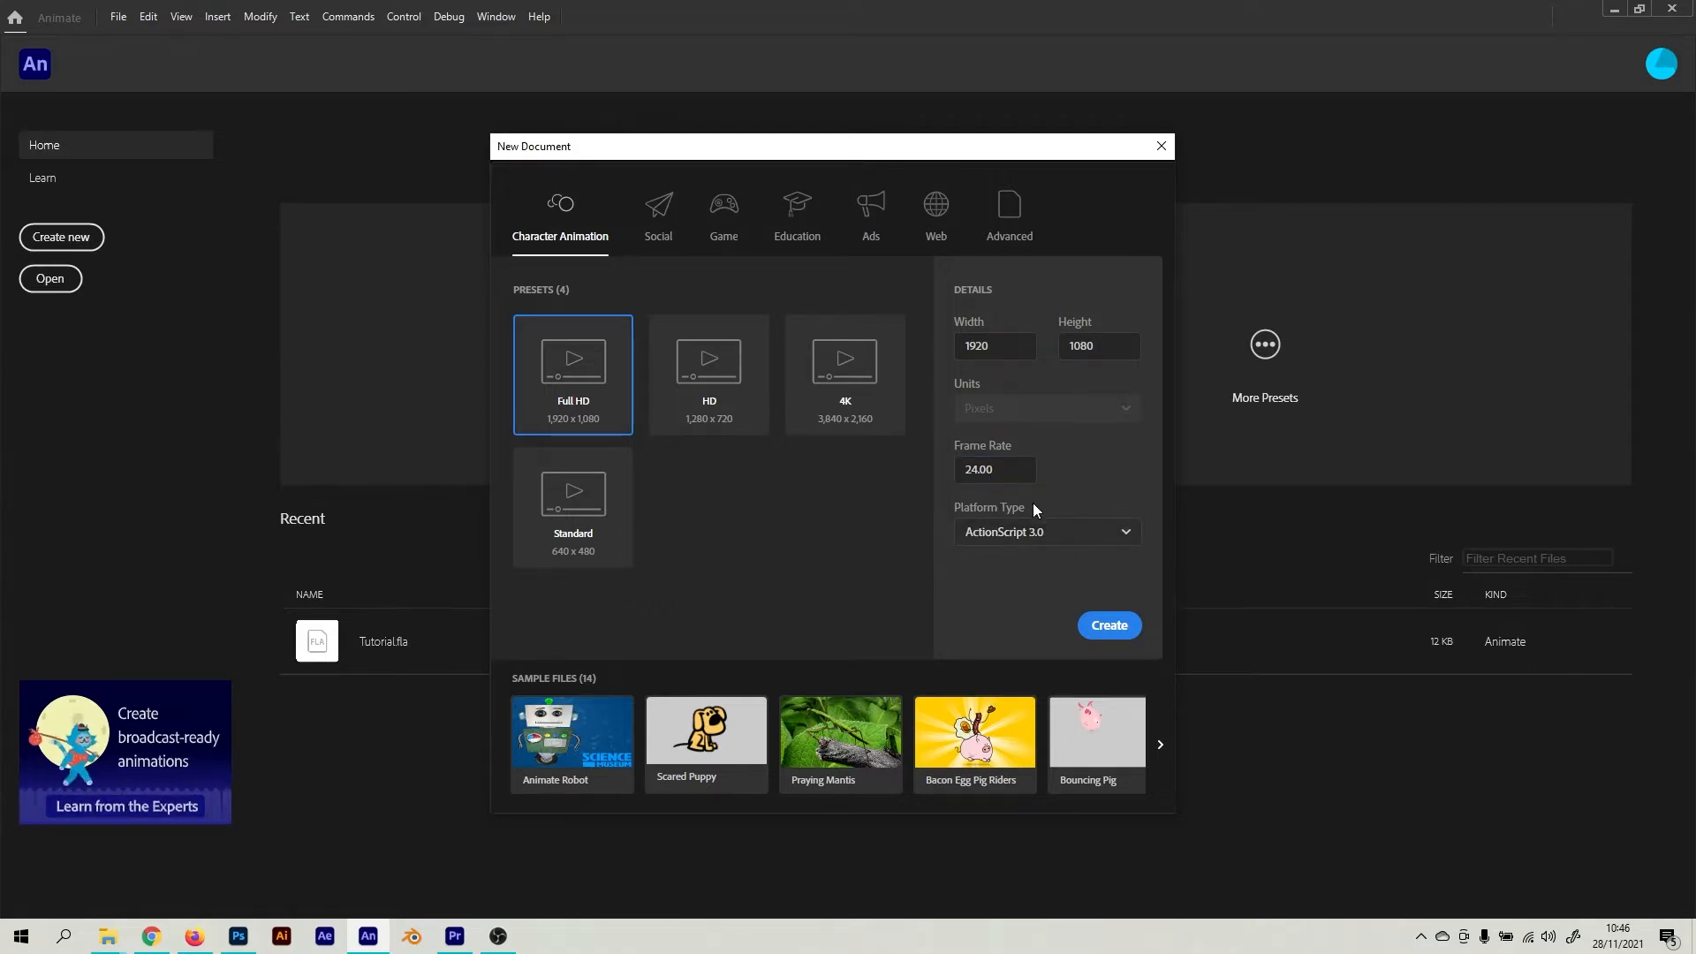
{"action": "left_click", "coordinate": [1034, 531]}
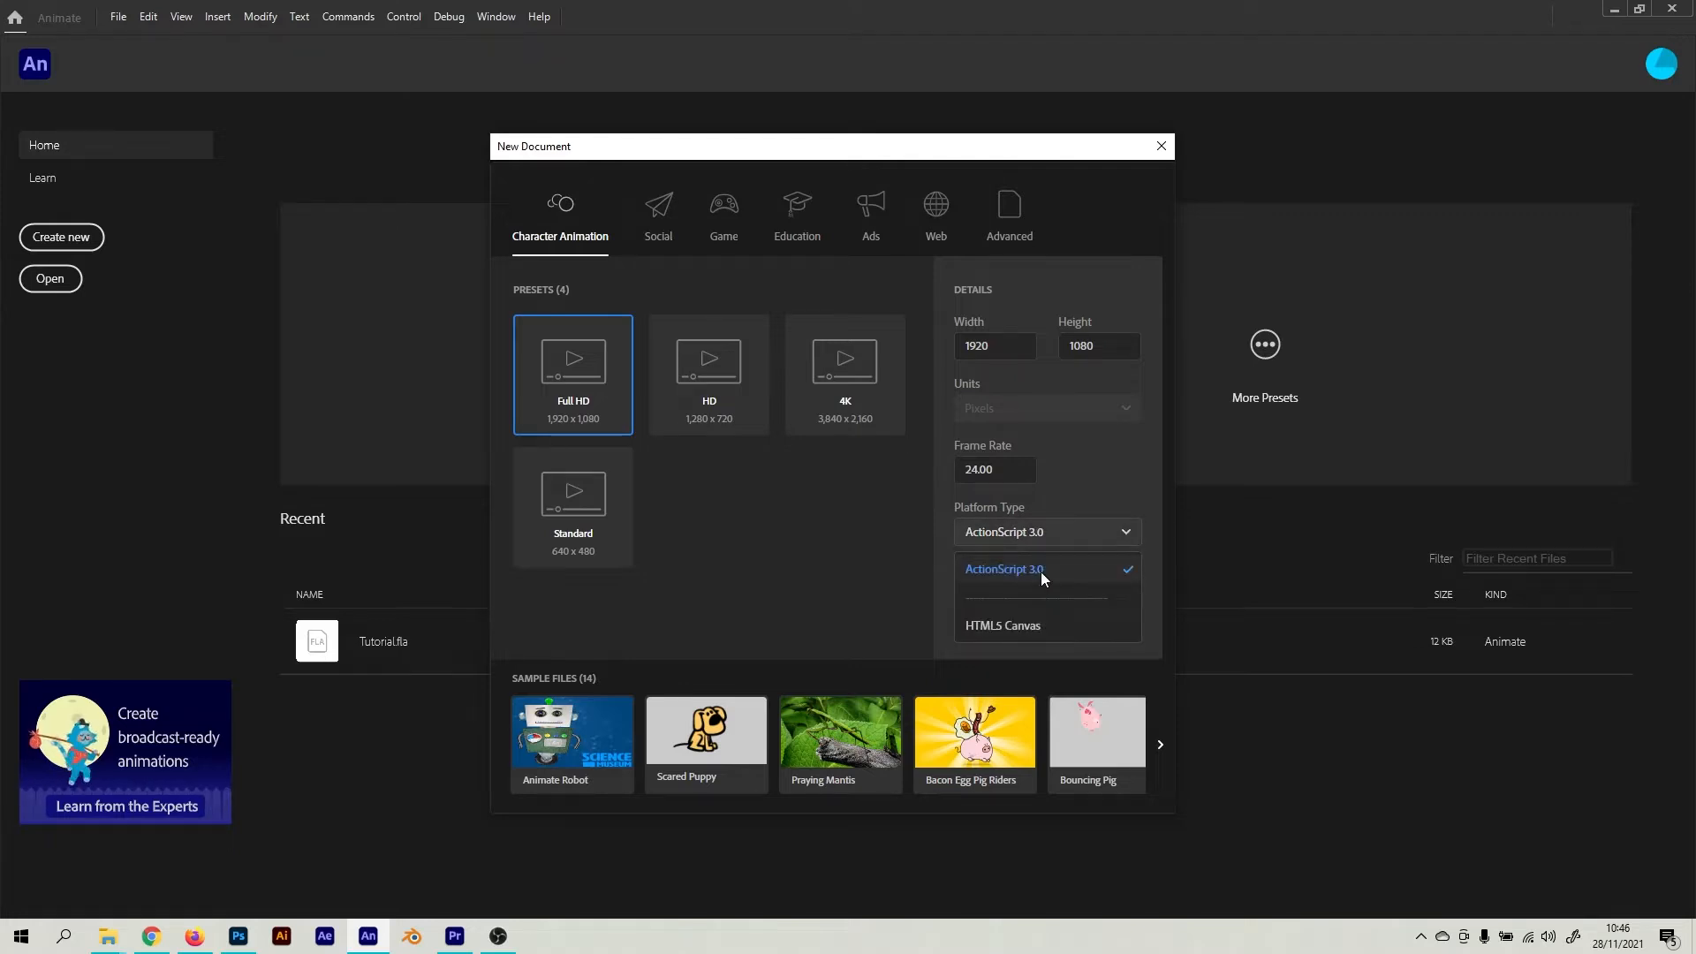
{"action": "left_click", "coordinate": [1041, 571]}
{"action": "left_click", "coordinate": [1115, 629]}
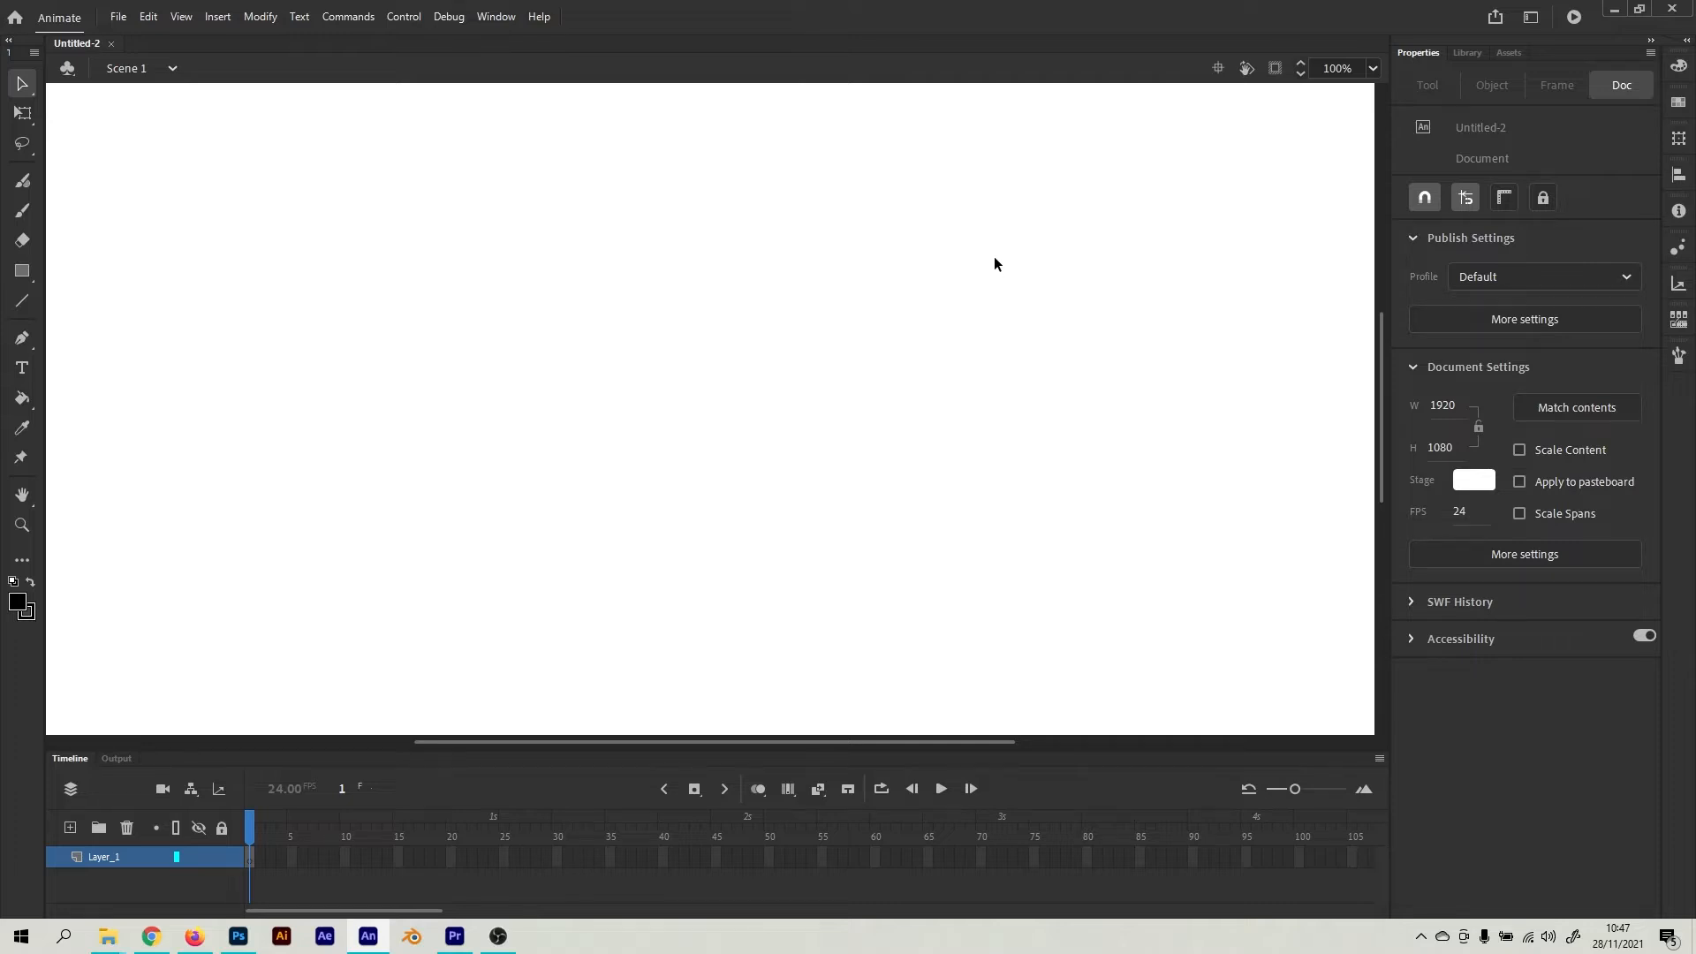
Try different stage magnifications, including 25% and 100%, and settle on 50% so the whole stage fits in view
{"action": "left_click", "coordinate": [1372, 68]}
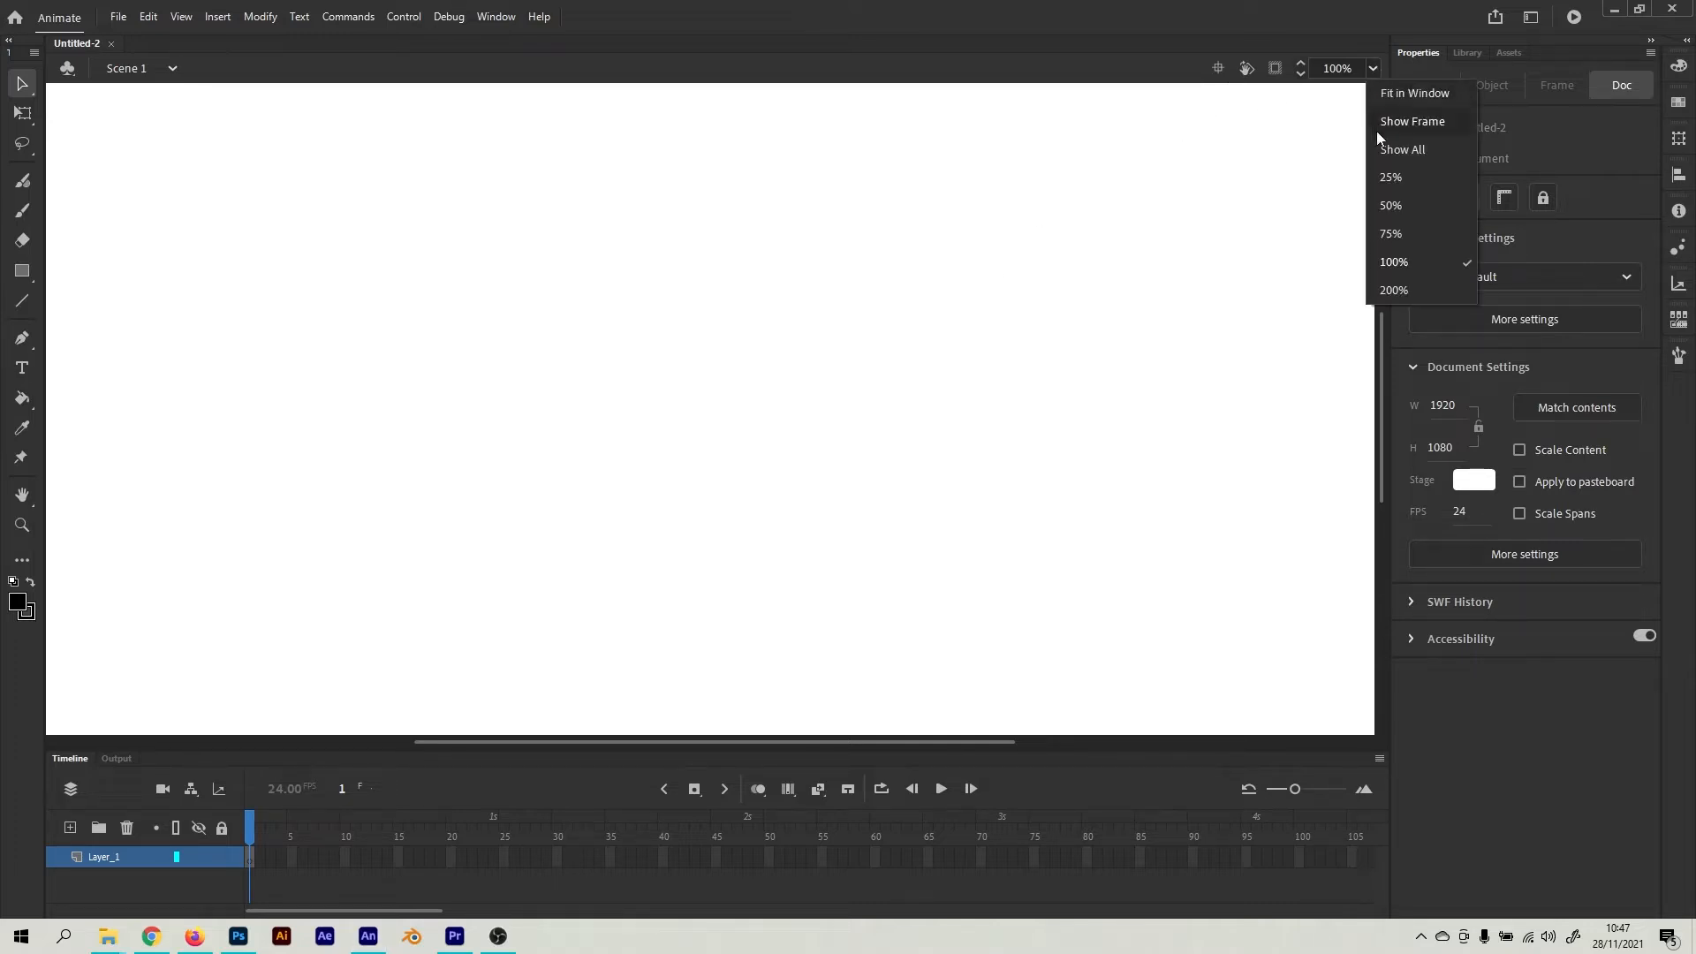
{"action": "left_click", "coordinate": [1396, 177]}
{"action": "left_click_drag", "start_coordinate": [421, 263], "coordinate": [975, 564]}
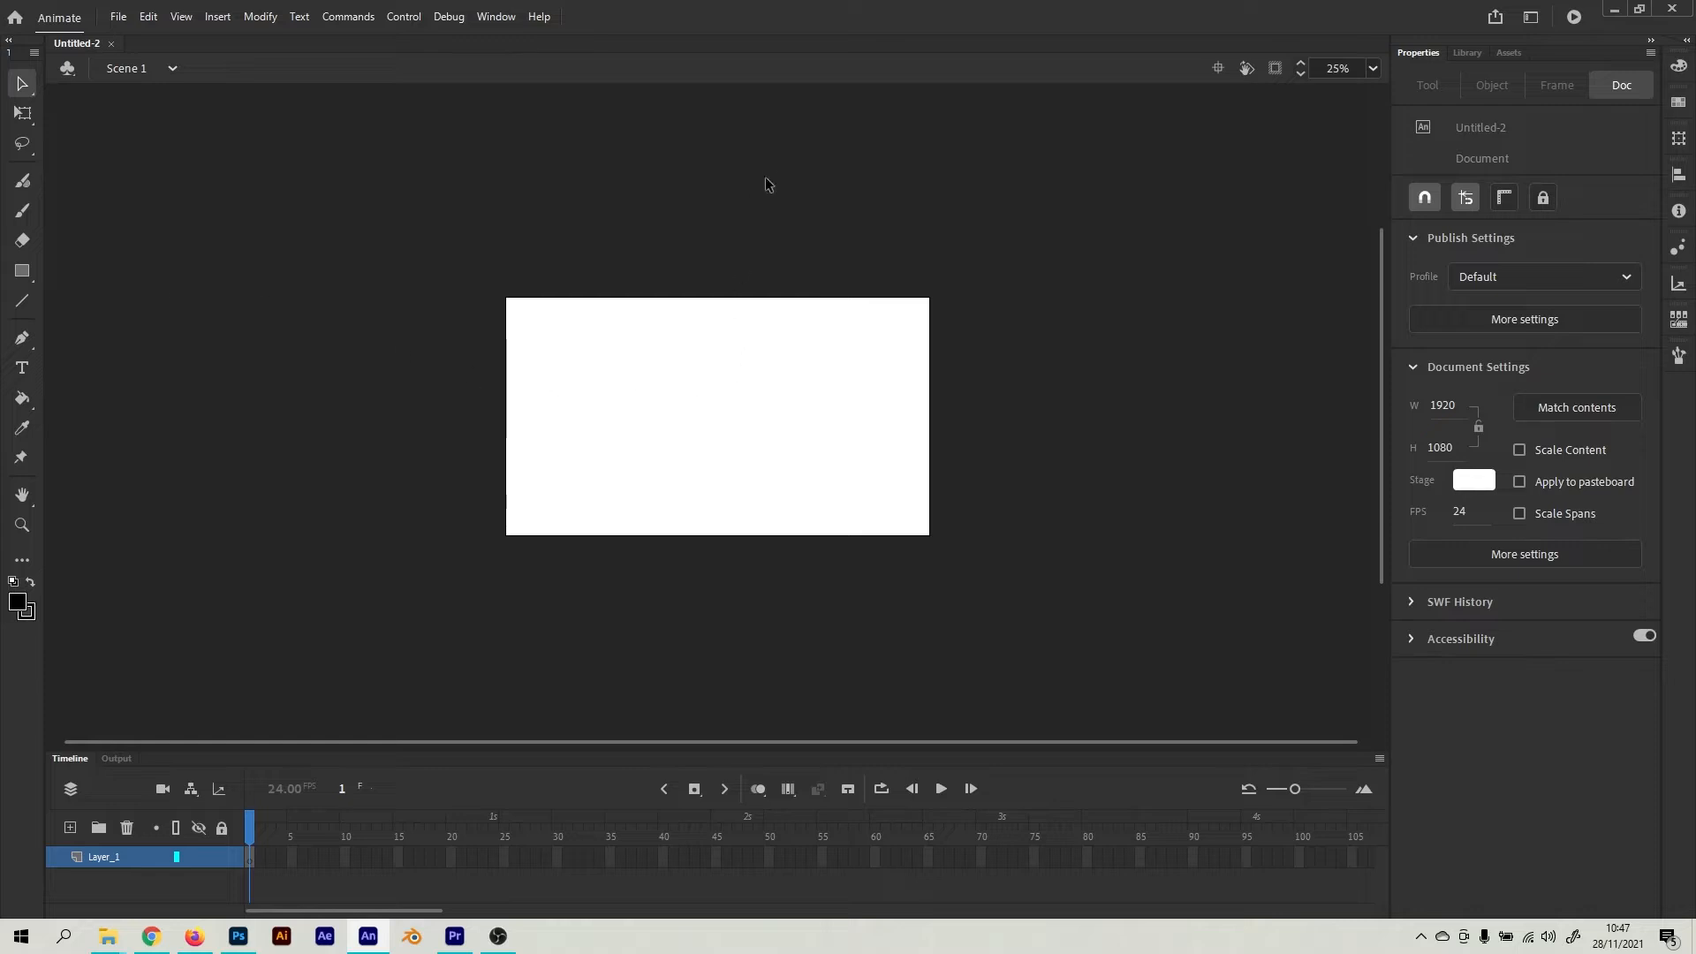
{"action": "left_click", "coordinate": [1375, 69]}
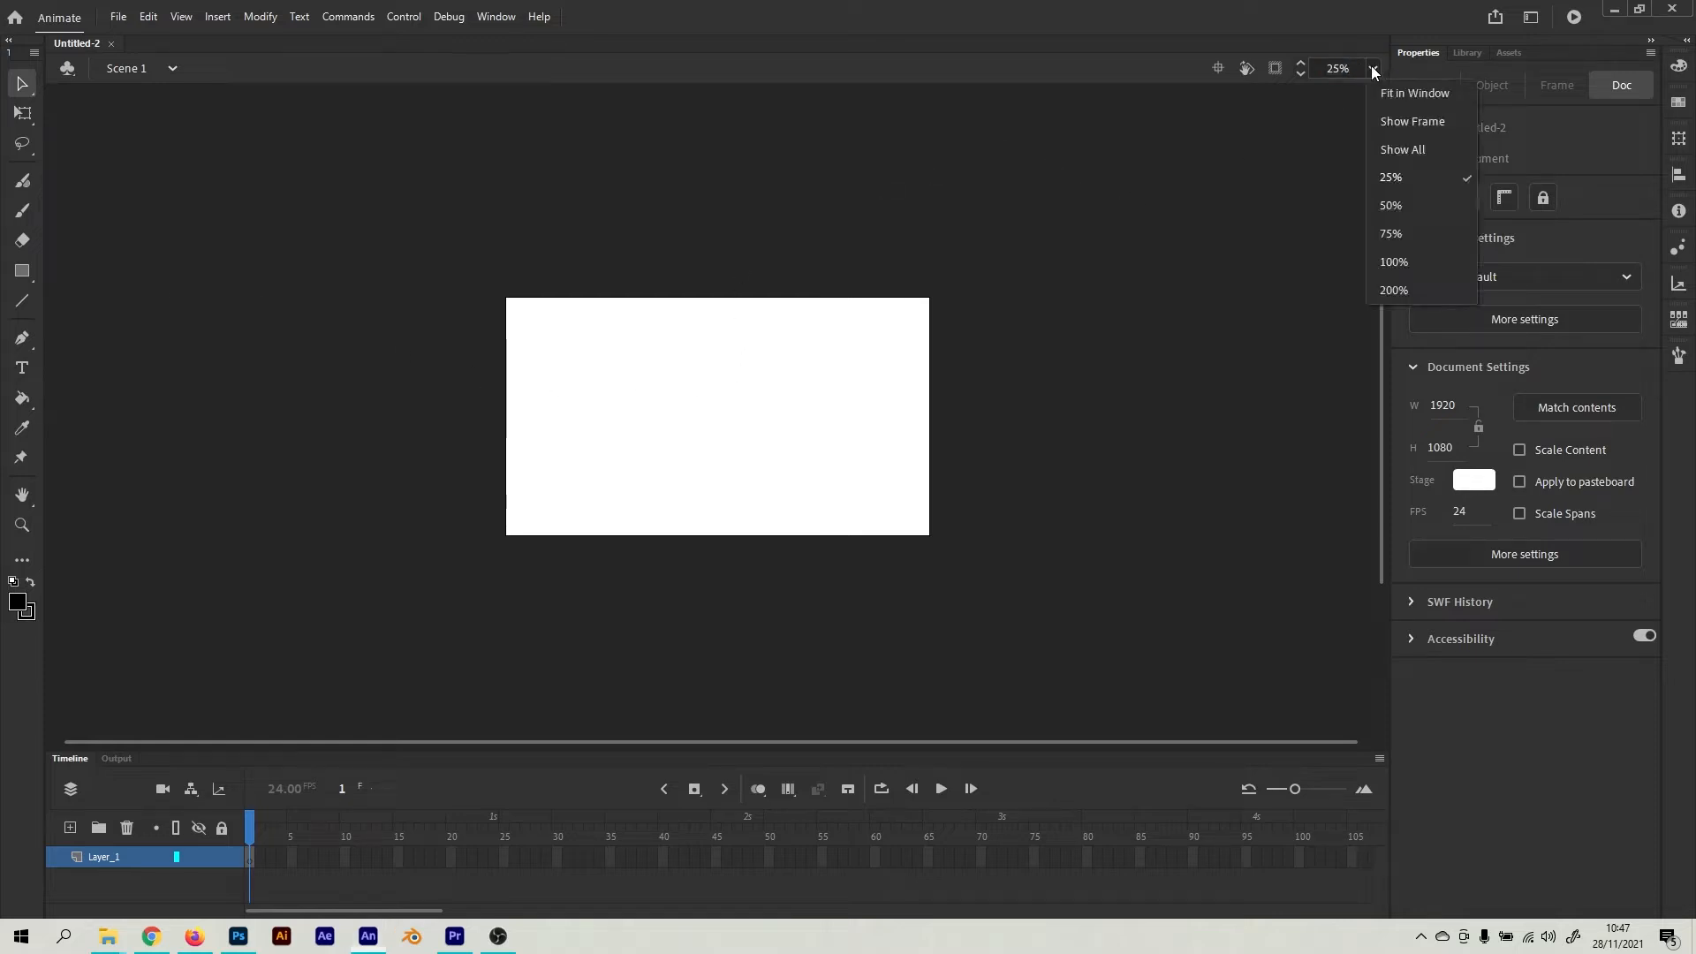
{"action": "left_click", "coordinate": [24, 525]}
{"action": "left_click", "coordinate": [727, 385]}
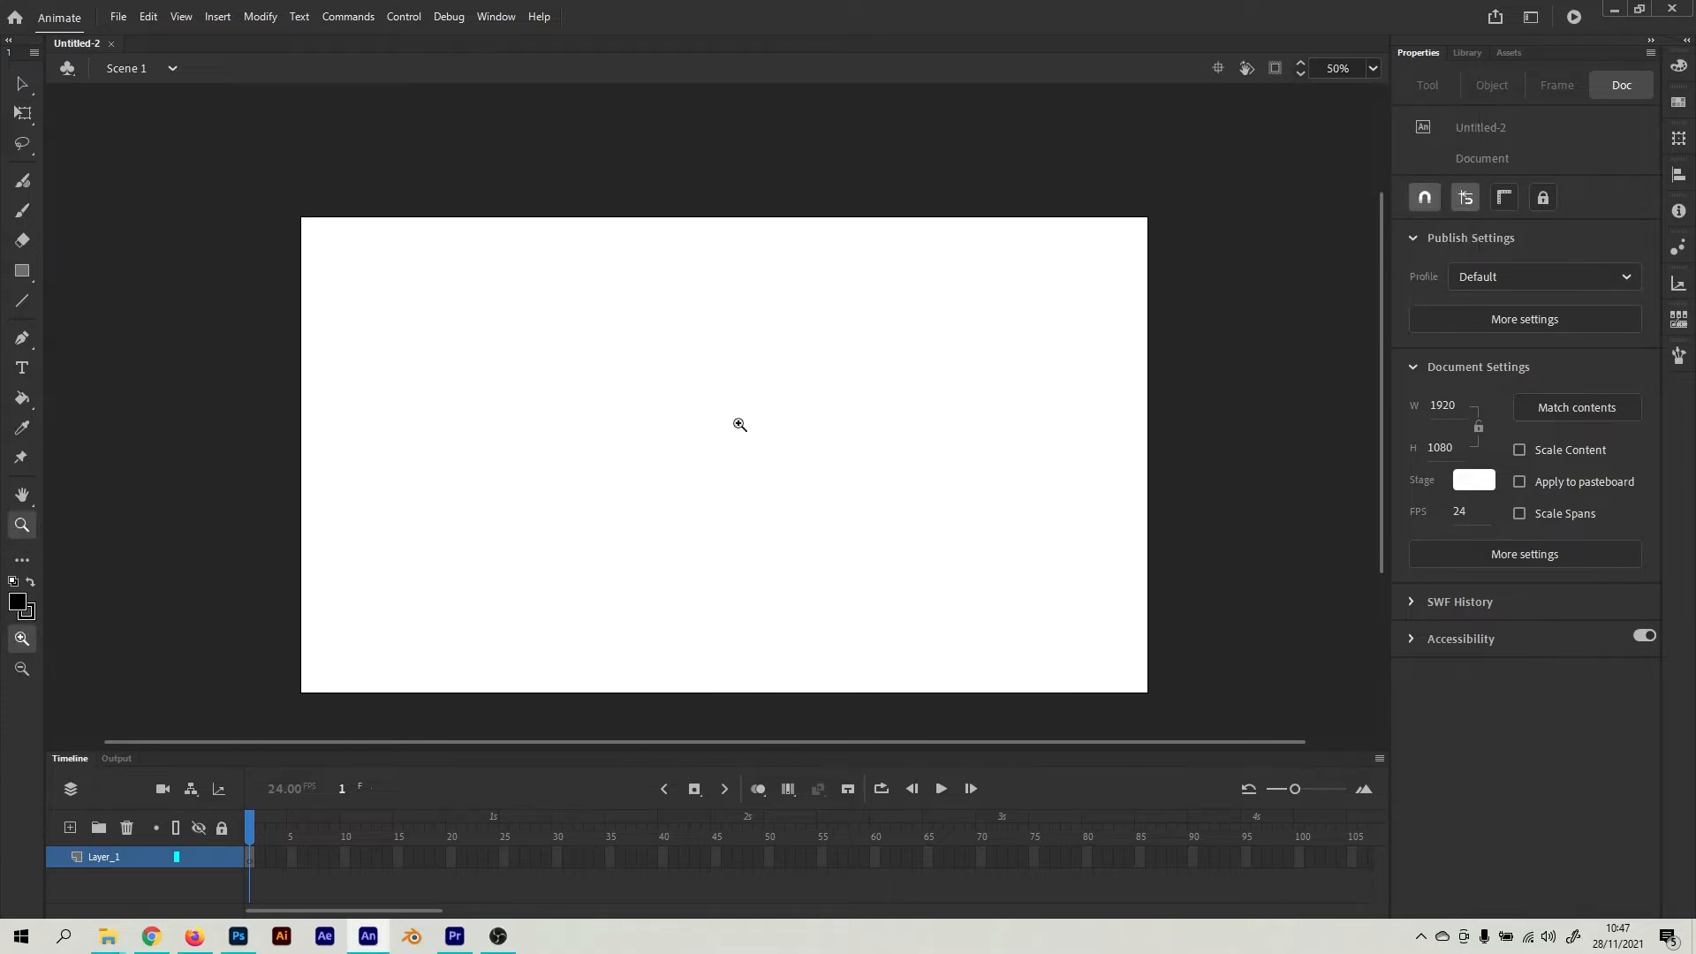
{"action": "left_click", "coordinate": [1375, 69]}
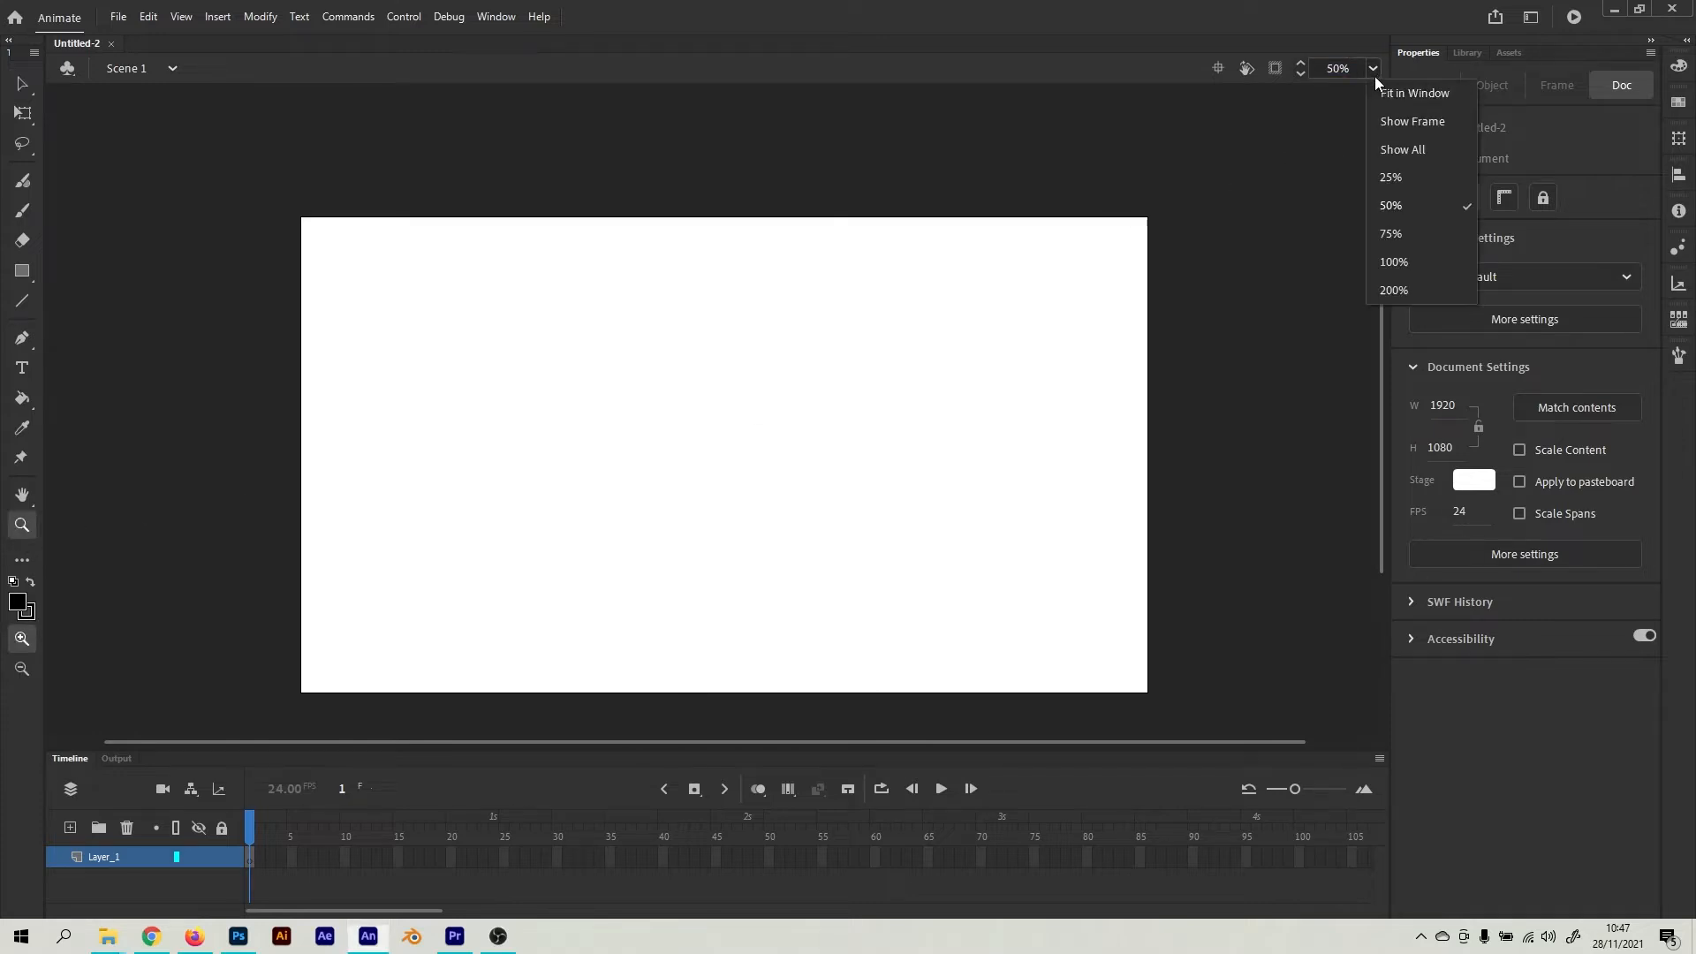
{"action": "left_click", "coordinate": [1404, 265]}
{"action": "left_click", "coordinate": [1374, 69]}
{"action": "left_click", "coordinate": [1391, 206]}
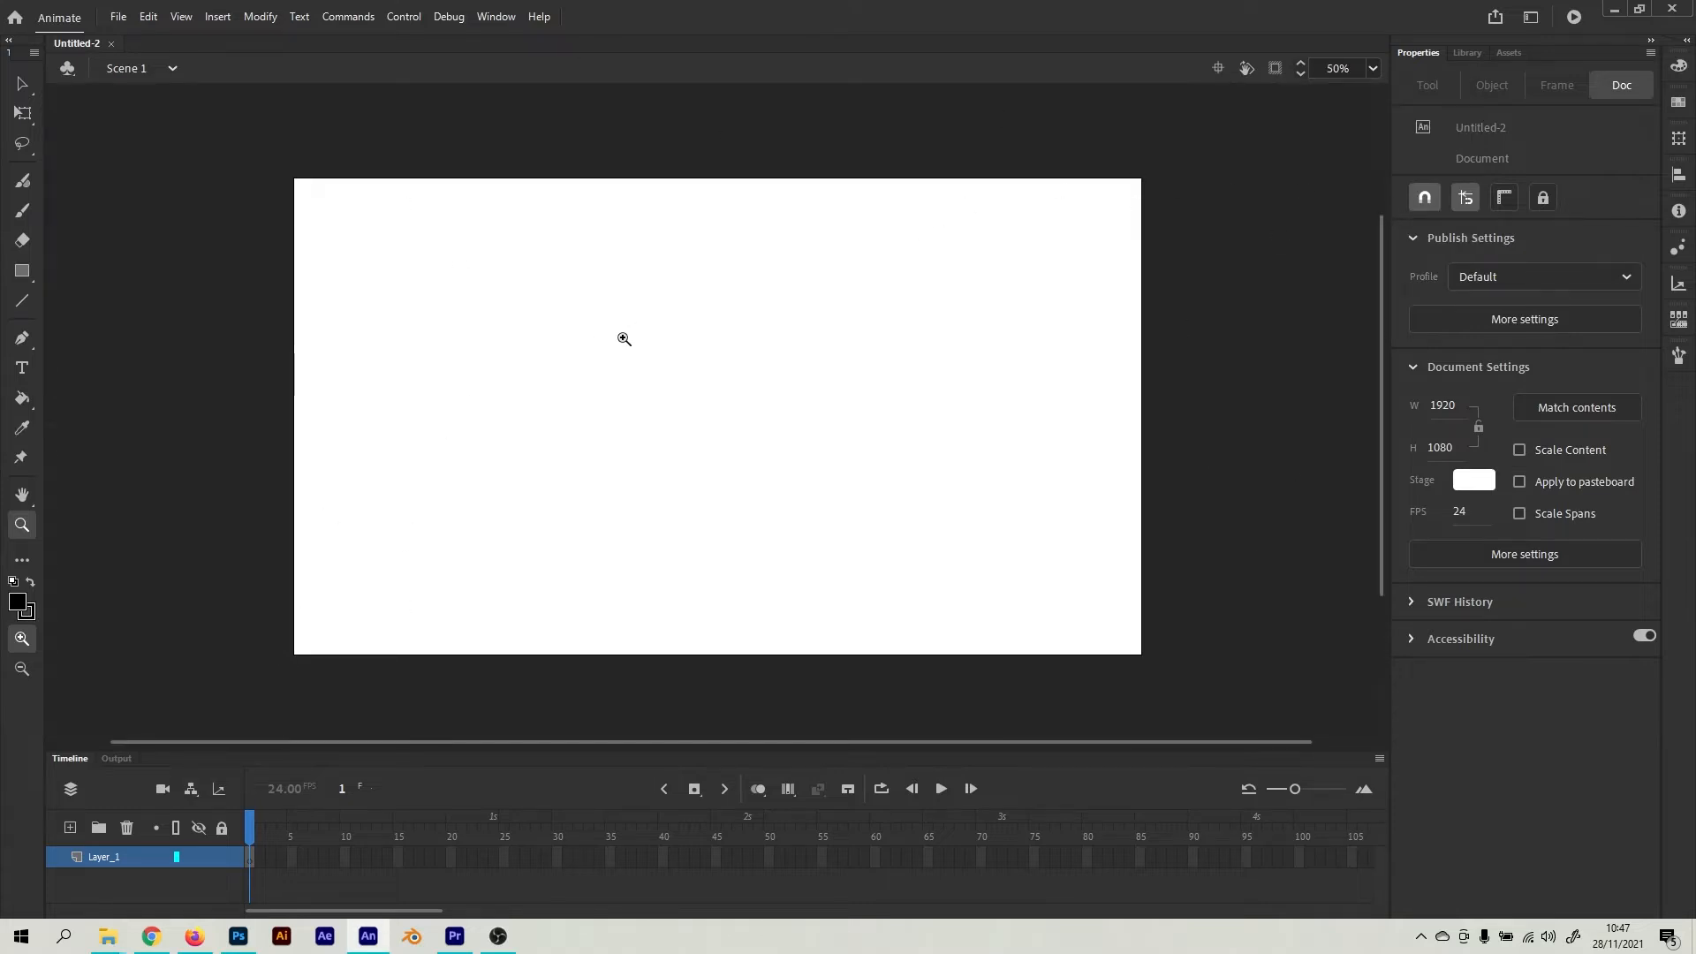
Try panning and rotating the stage view, and recentre the stage
{"action": "left_click", "coordinate": [23, 495]}
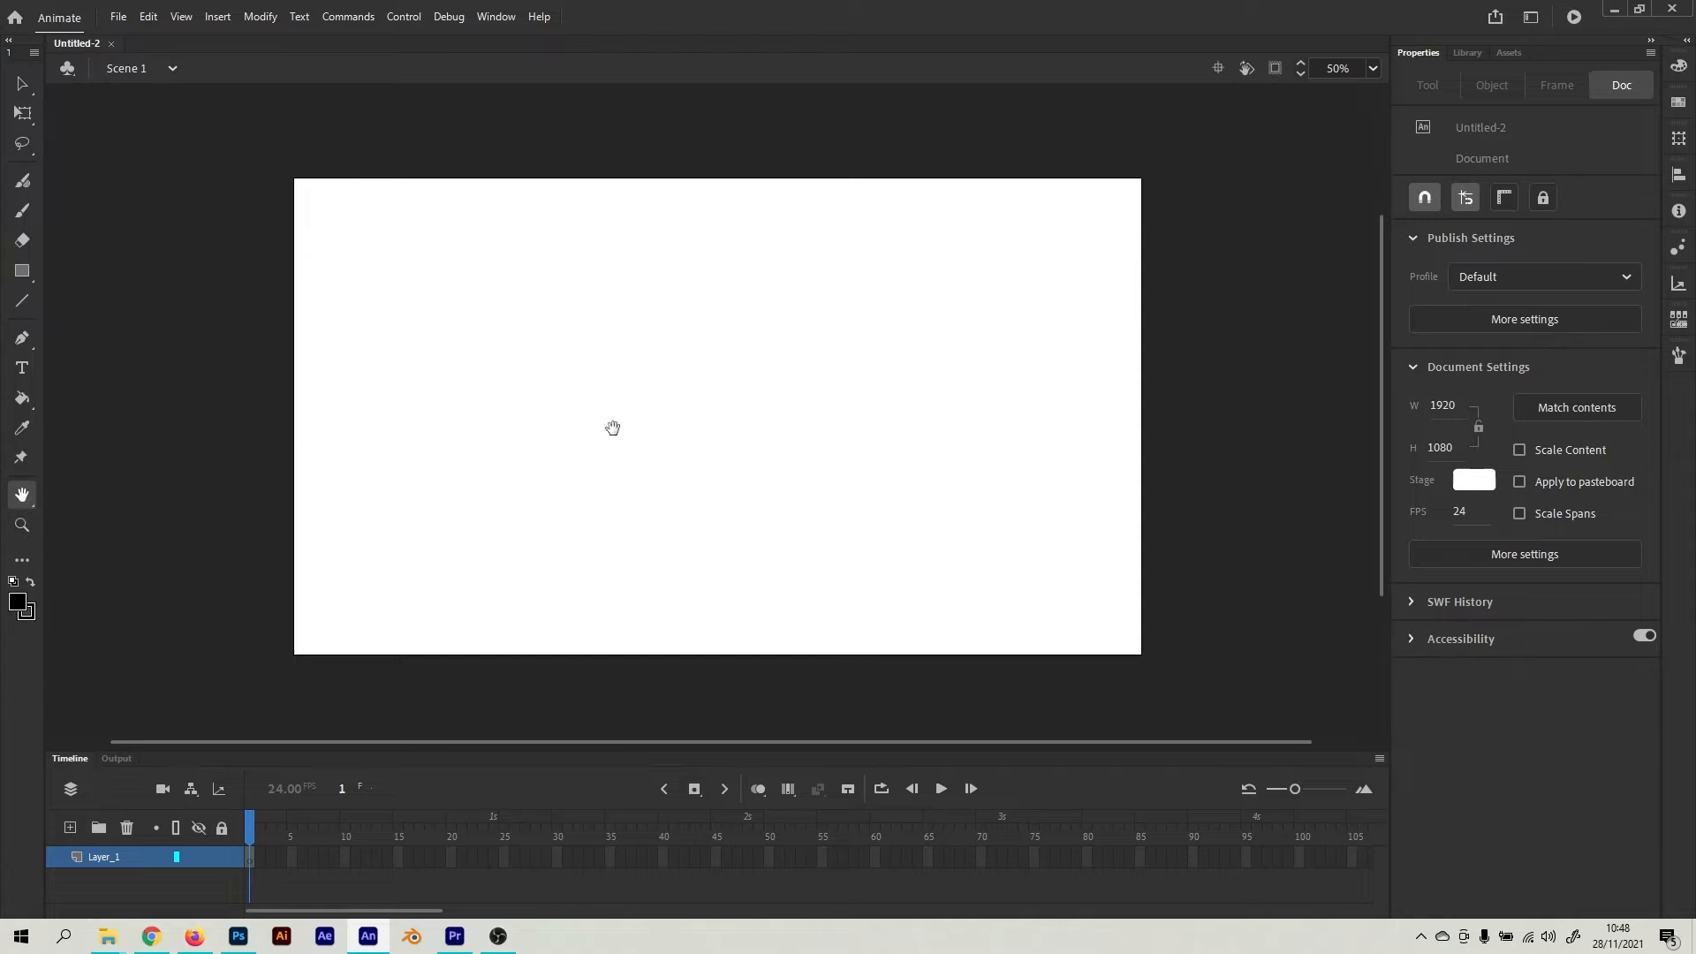
{"action": "left_click_drag", "start_coordinate": [613, 428], "coordinate": [701, 353]}
{"action": "left_click", "coordinate": [34, 87]}
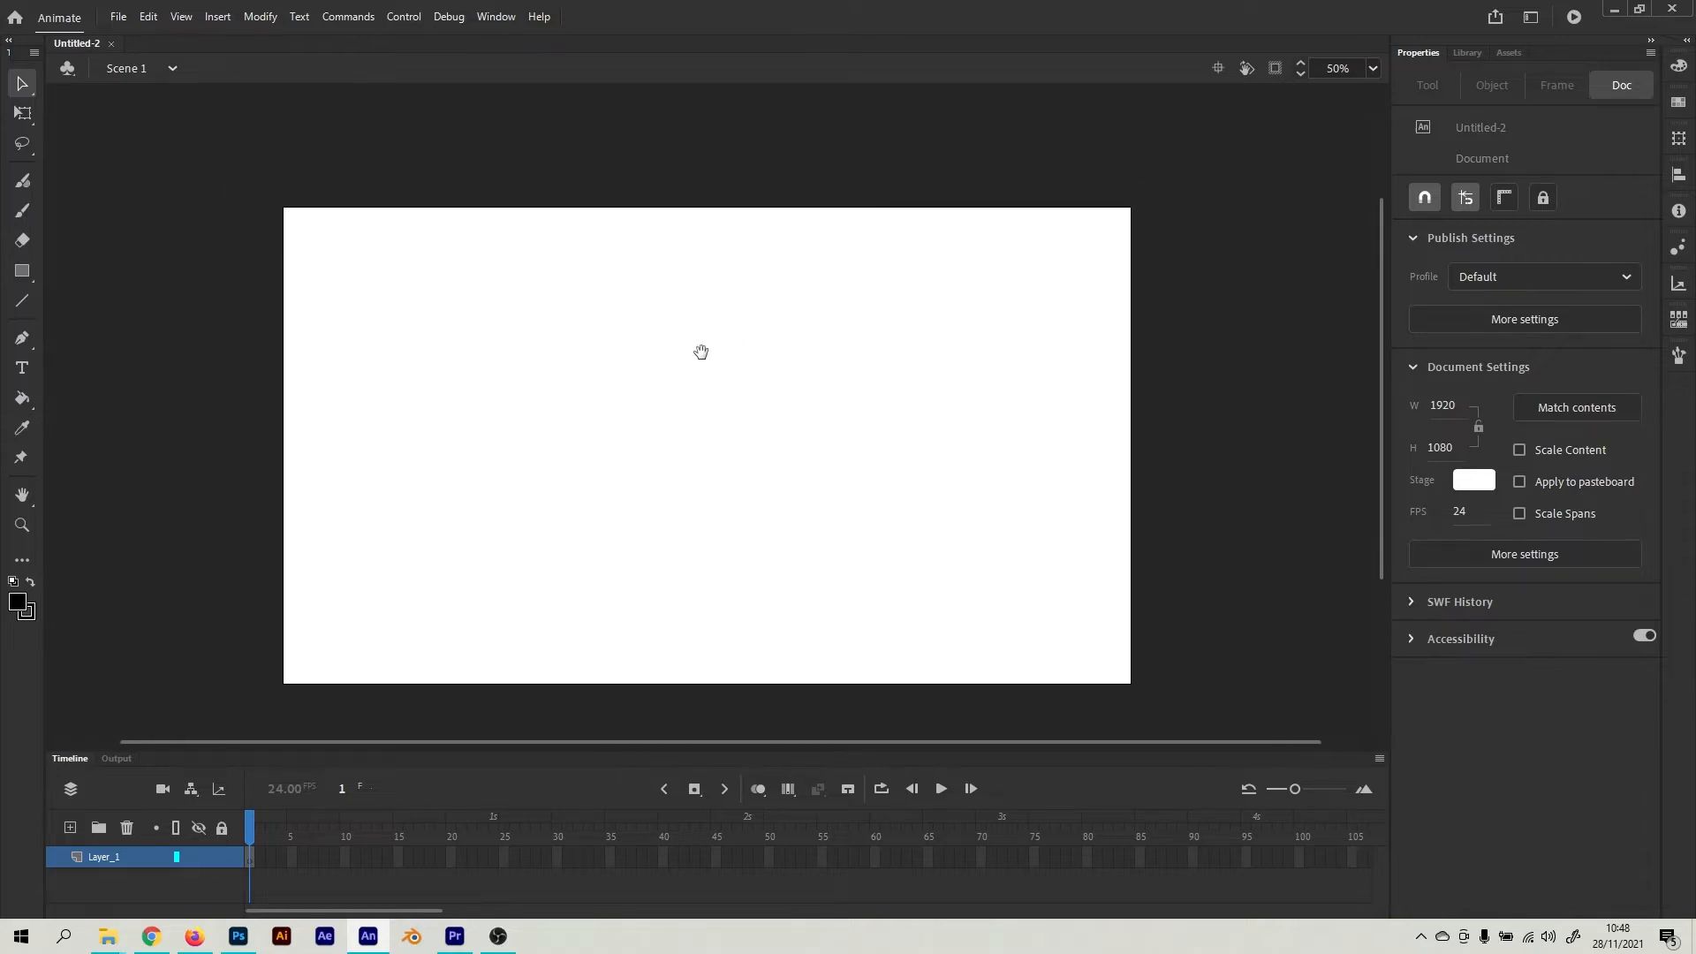
{"action": "left_click", "coordinate": [1245, 68]}
{"action": "left_click_drag", "start_coordinate": [1015, 159], "coordinate": [682, 245]}
{"action": "left_click", "coordinate": [25, 499]}
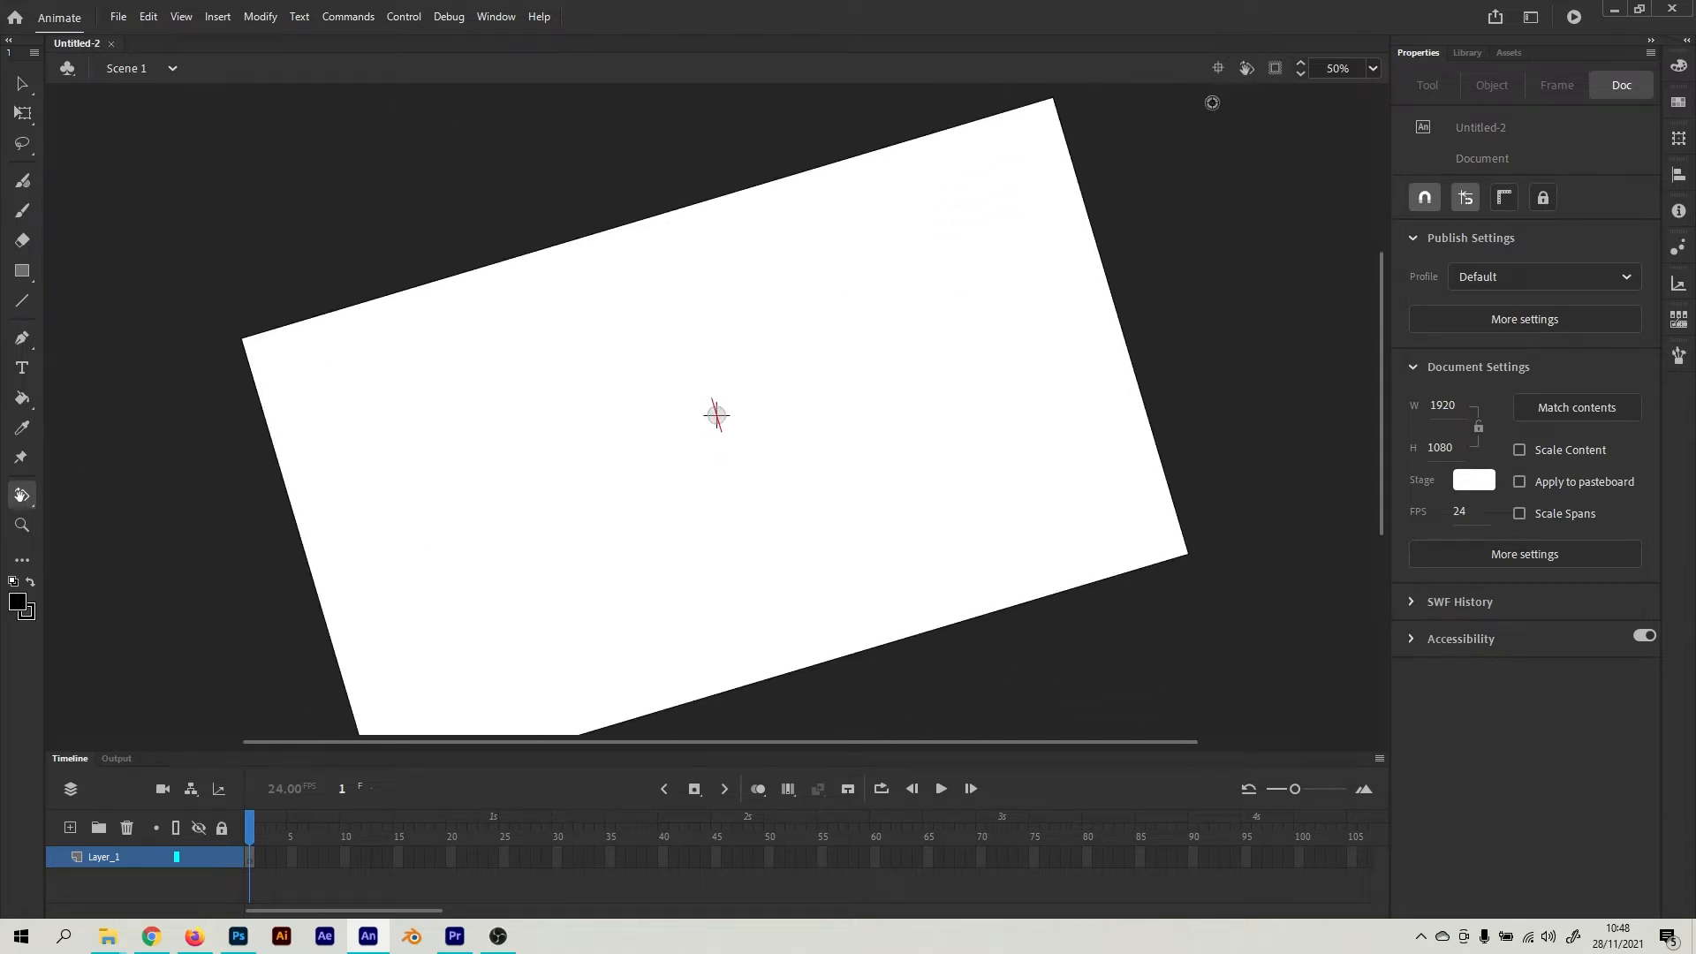
{"action": "left_click_drag", "start_coordinate": [859, 394], "coordinate": [720, 113]}
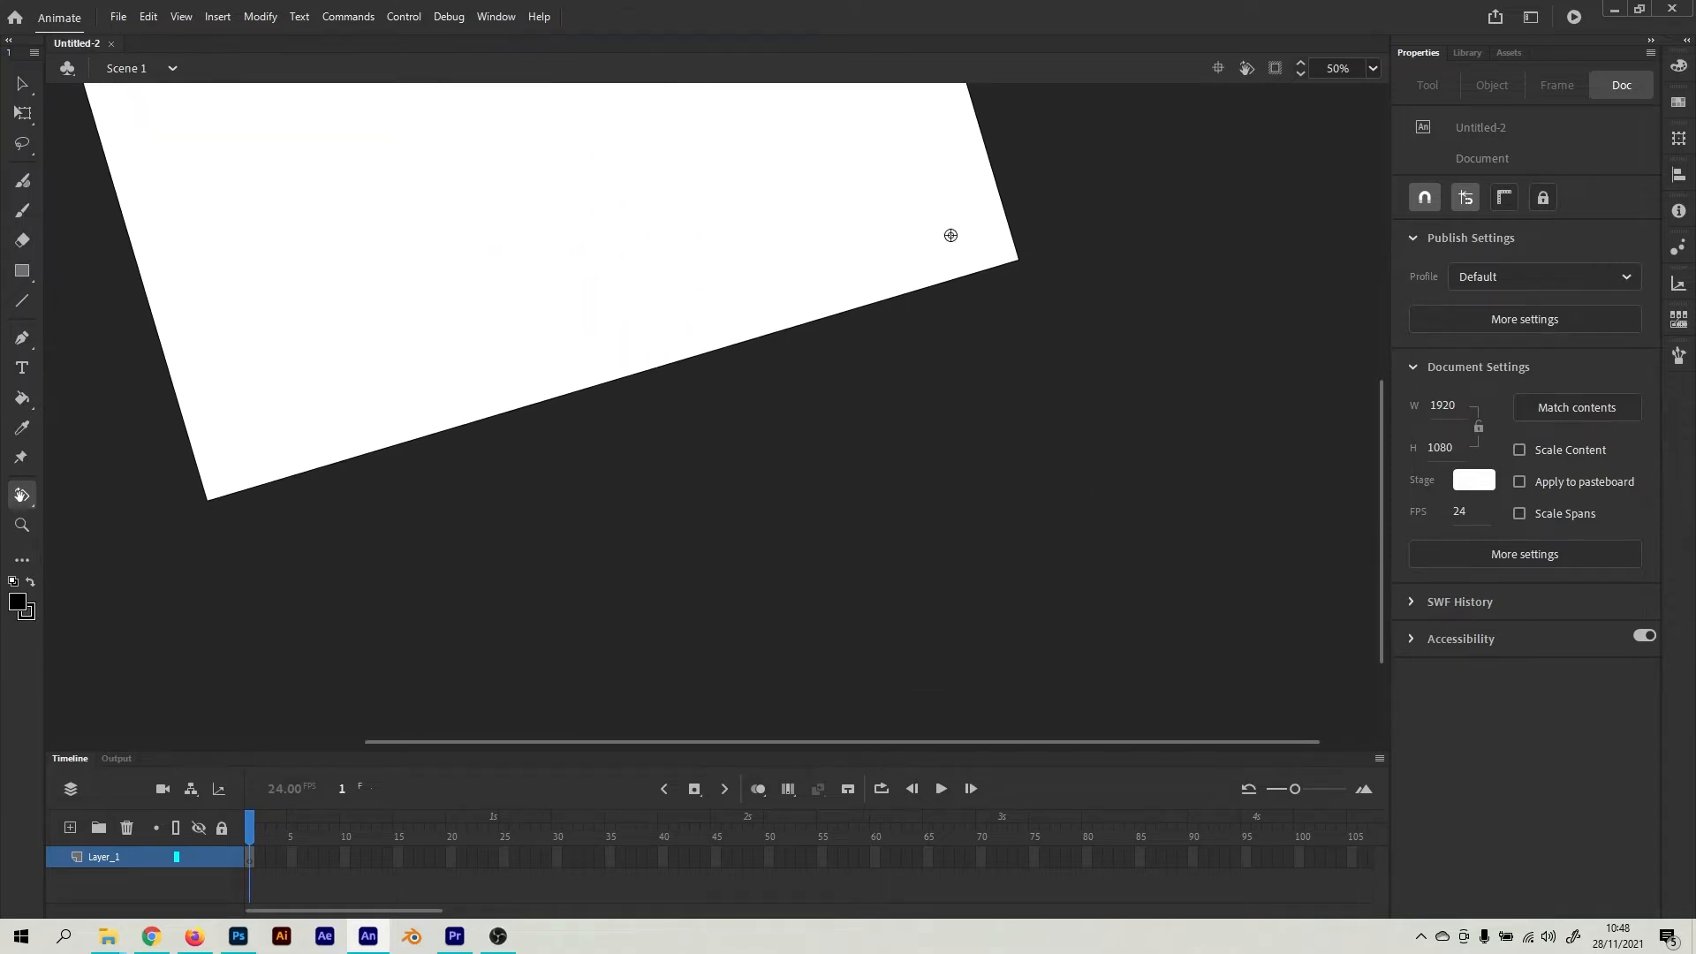
{"action": "left_click", "coordinate": [1218, 69]}
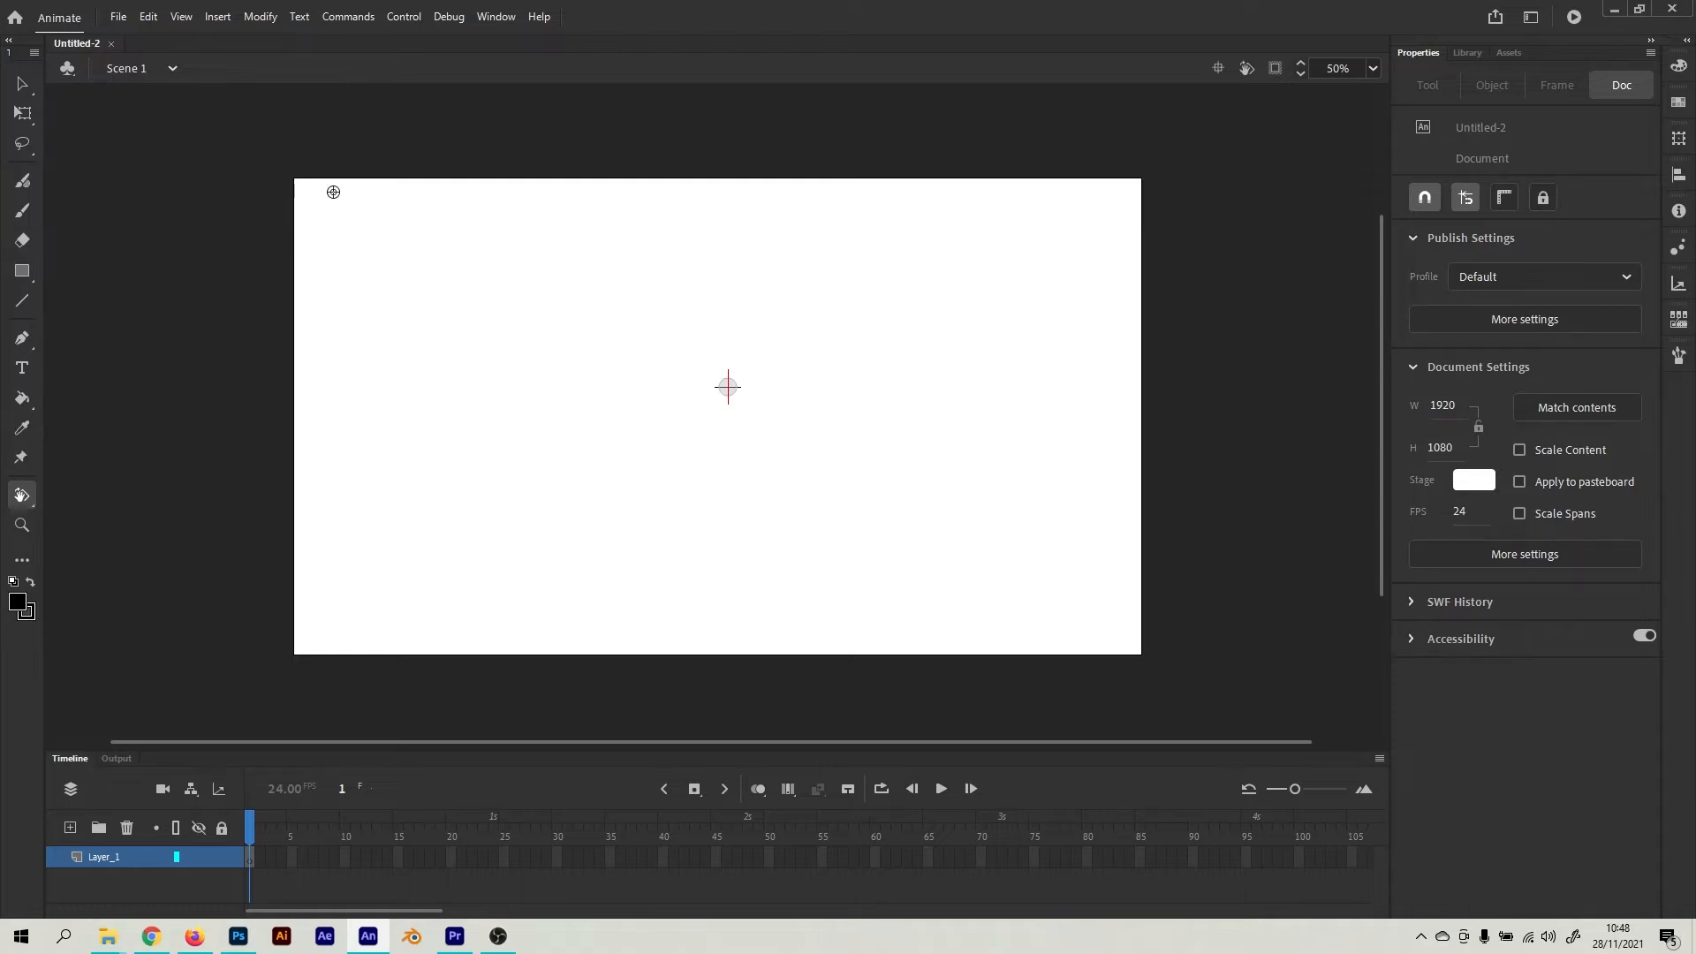
Draw a roughly circular black outline in the upper middle of the stage with the size 34 Classic Brush
{"action": "left_click", "coordinate": [24, 212]}
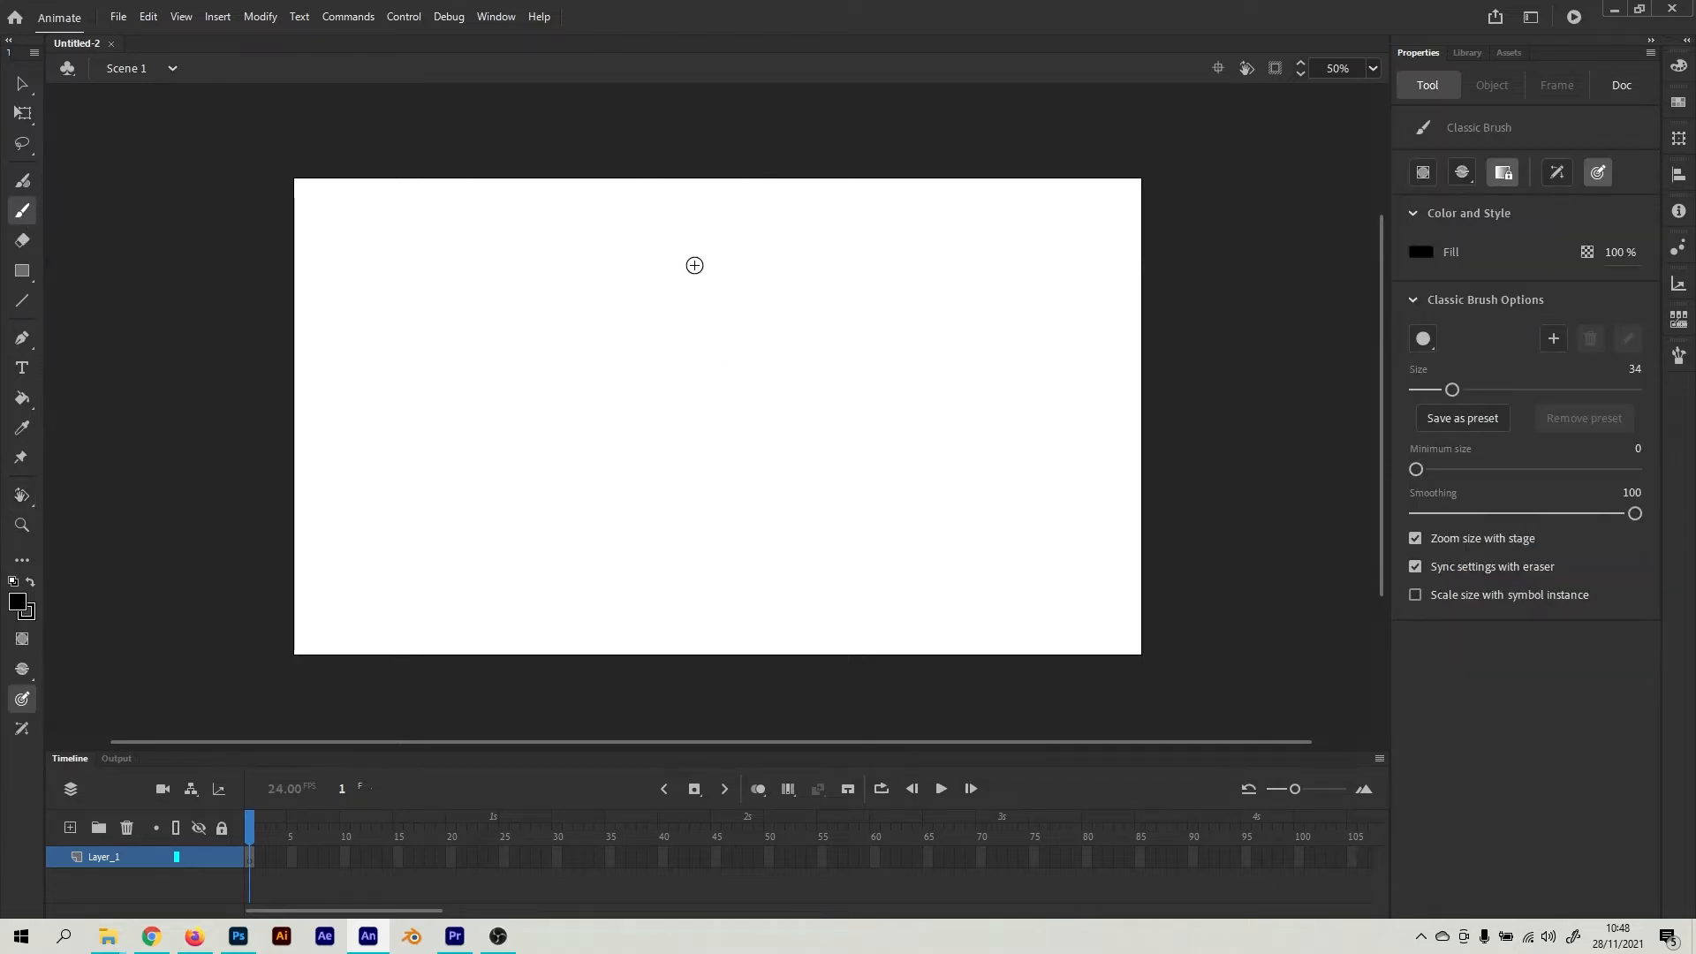
{"action": "mouse_move", "coordinate": [640, 256]}
{"action": "left_mouse_down"}
{"action": "mouse_move", "coordinate": [616, 288]}
{"action": "mouse_move", "coordinate": [636, 321]}
{"action": "mouse_move", "coordinate": [799, 335]}
{"action": "mouse_move", "coordinate": [674, 326]}
{"action": "mouse_move", "coordinate": [719, 370]}
{"action": "mouse_move", "coordinate": [749, 349]}
{"action": "left_mouse_up"}
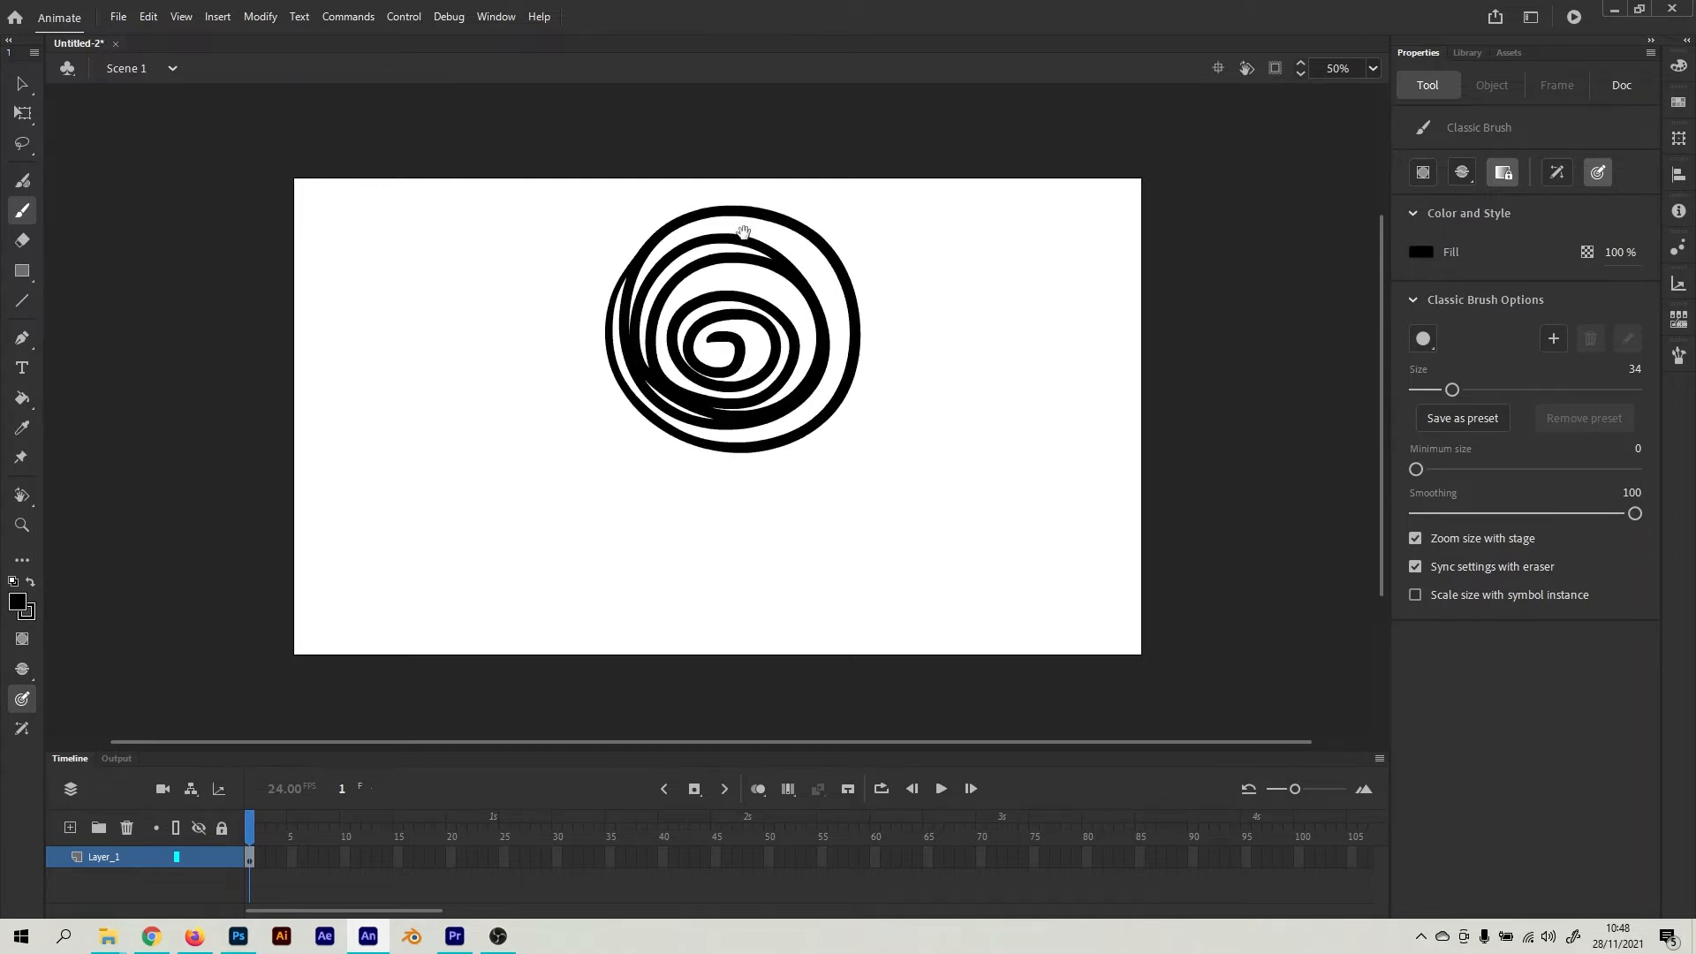
{"action": "left_click_drag", "start_coordinate": [743, 233], "coordinate": [768, 327]}
{"action": "key", "text": "ctrl+z"}
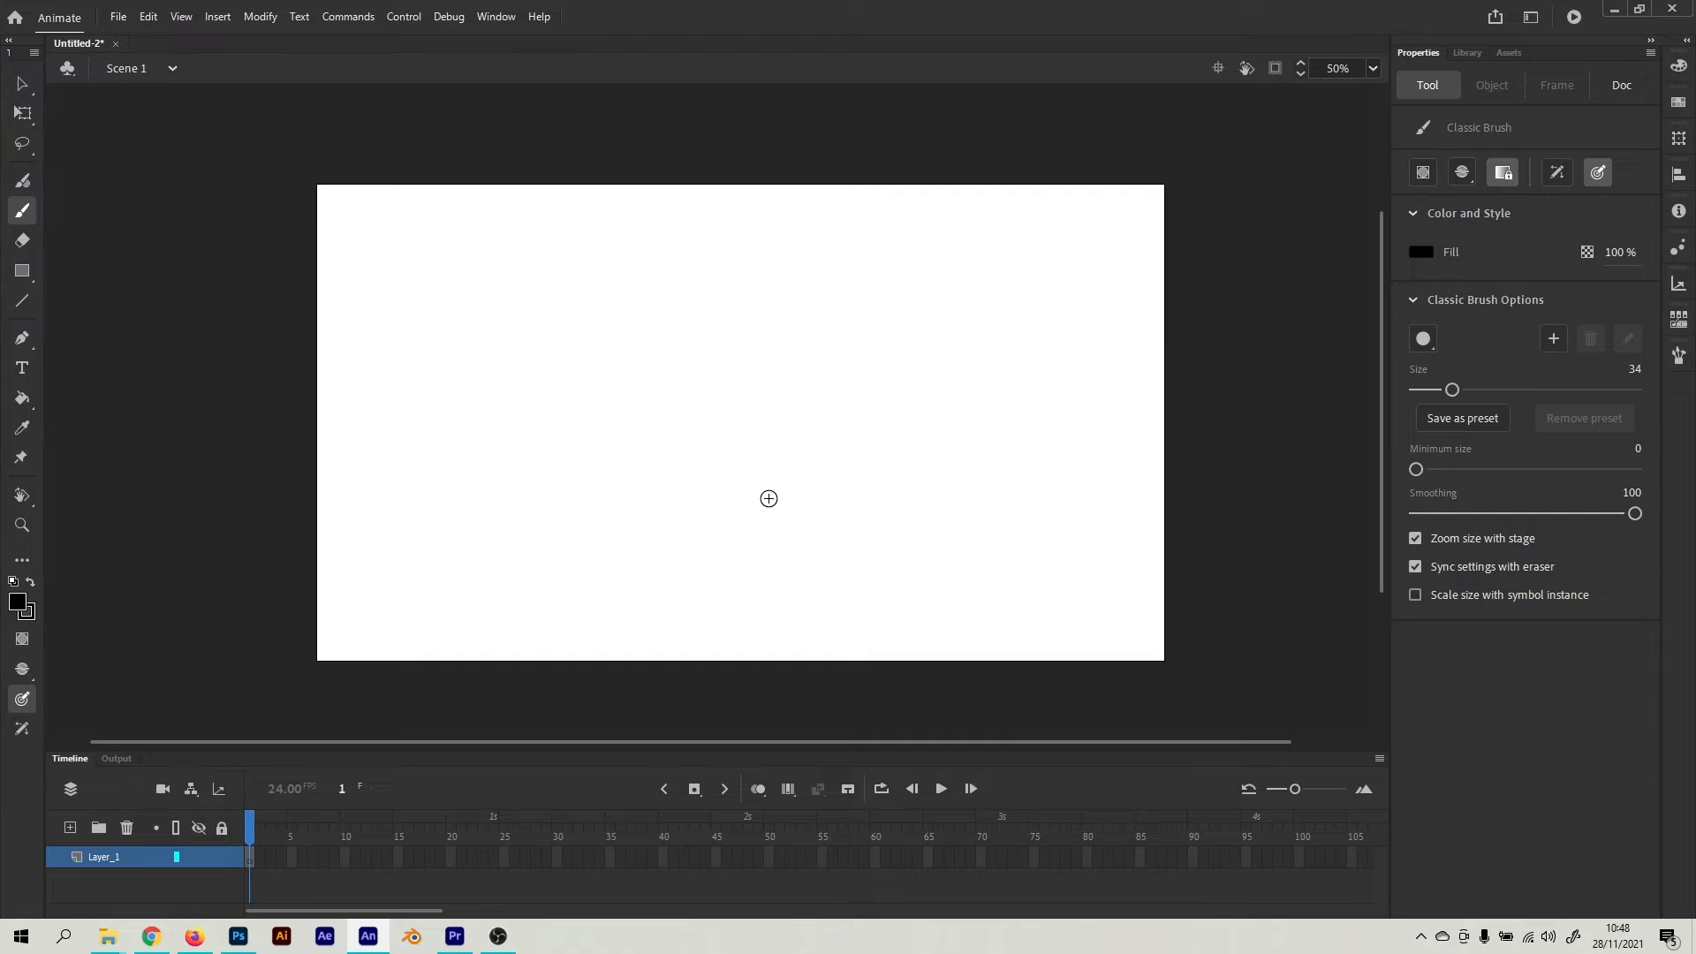
{"action": "mouse_move", "coordinate": [670, 242]}
{"action": "left_mouse_down"}
{"action": "mouse_move", "coordinate": [719, 329]}
{"action": "mouse_move", "coordinate": [701, 227]}
{"action": "mouse_move", "coordinate": [877, 424]}
{"action": "mouse_move", "coordinate": [720, 246]}
{"action": "left_mouse_up"}
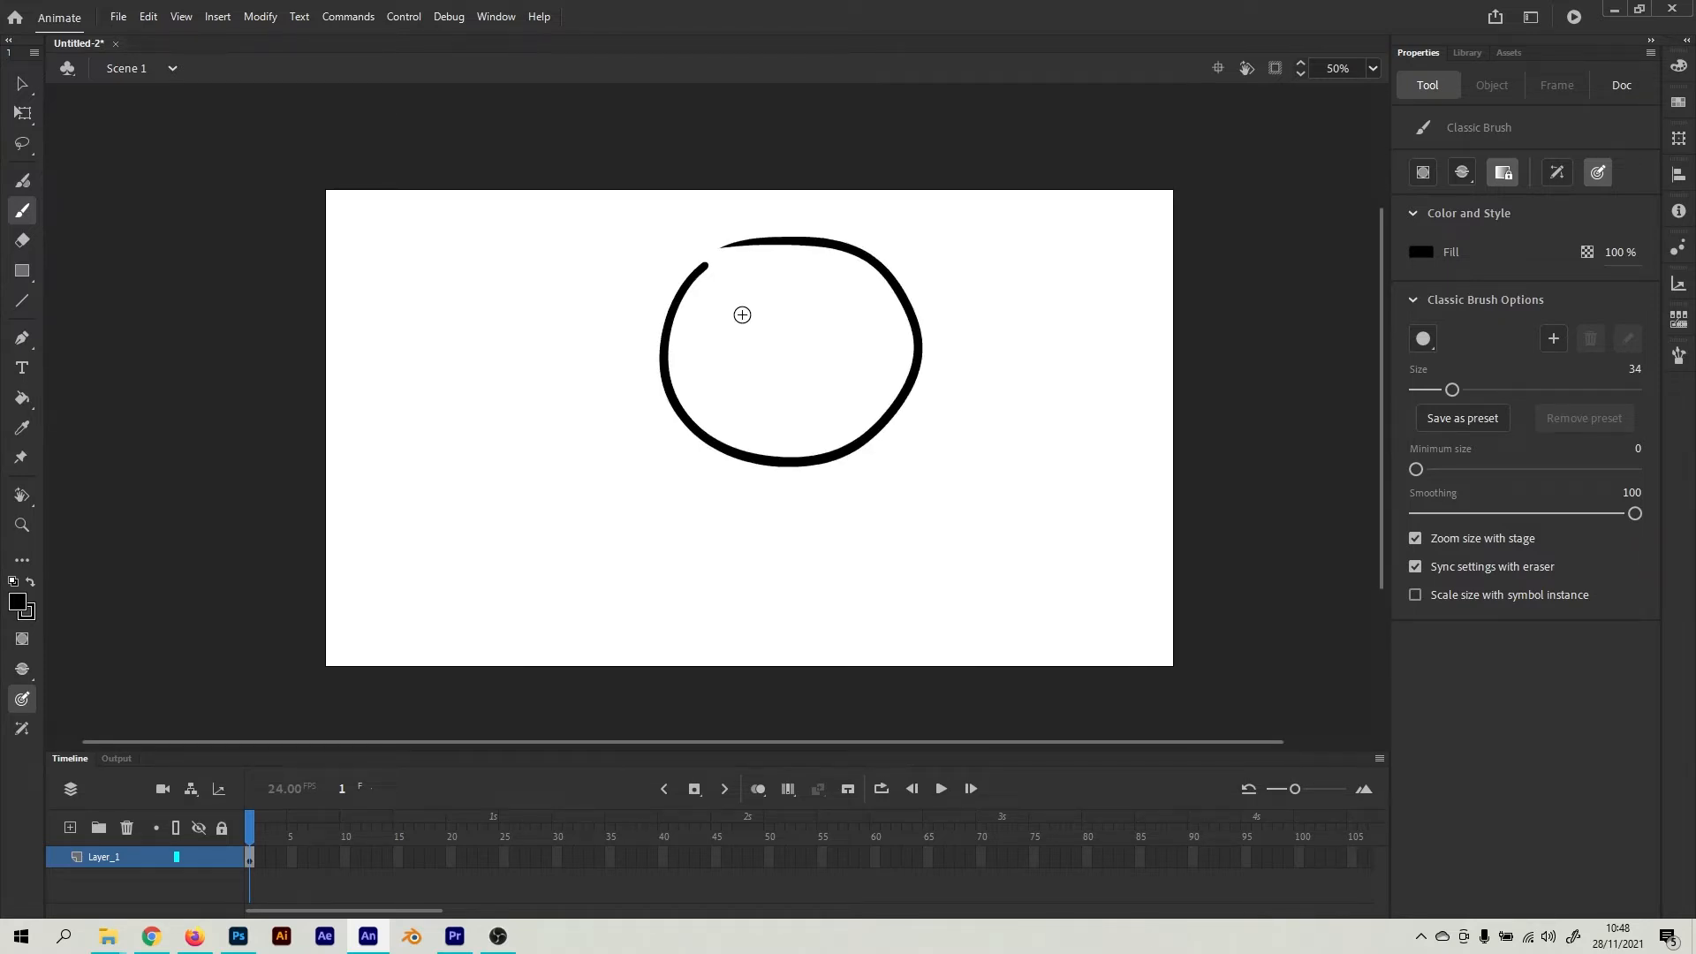
Examine the edge quality of the circle's lower brush stroke at up to 2000% magnification
{"action": "left_click", "coordinate": [22, 527]}
{"action": "scroll", "coordinate": [856, 367], "scroll_direction": "up", "scroll_amount": 2}
{"action": "scroll", "coordinate": [829, 333], "scroll_direction": "right", "scroll_amount": 2}
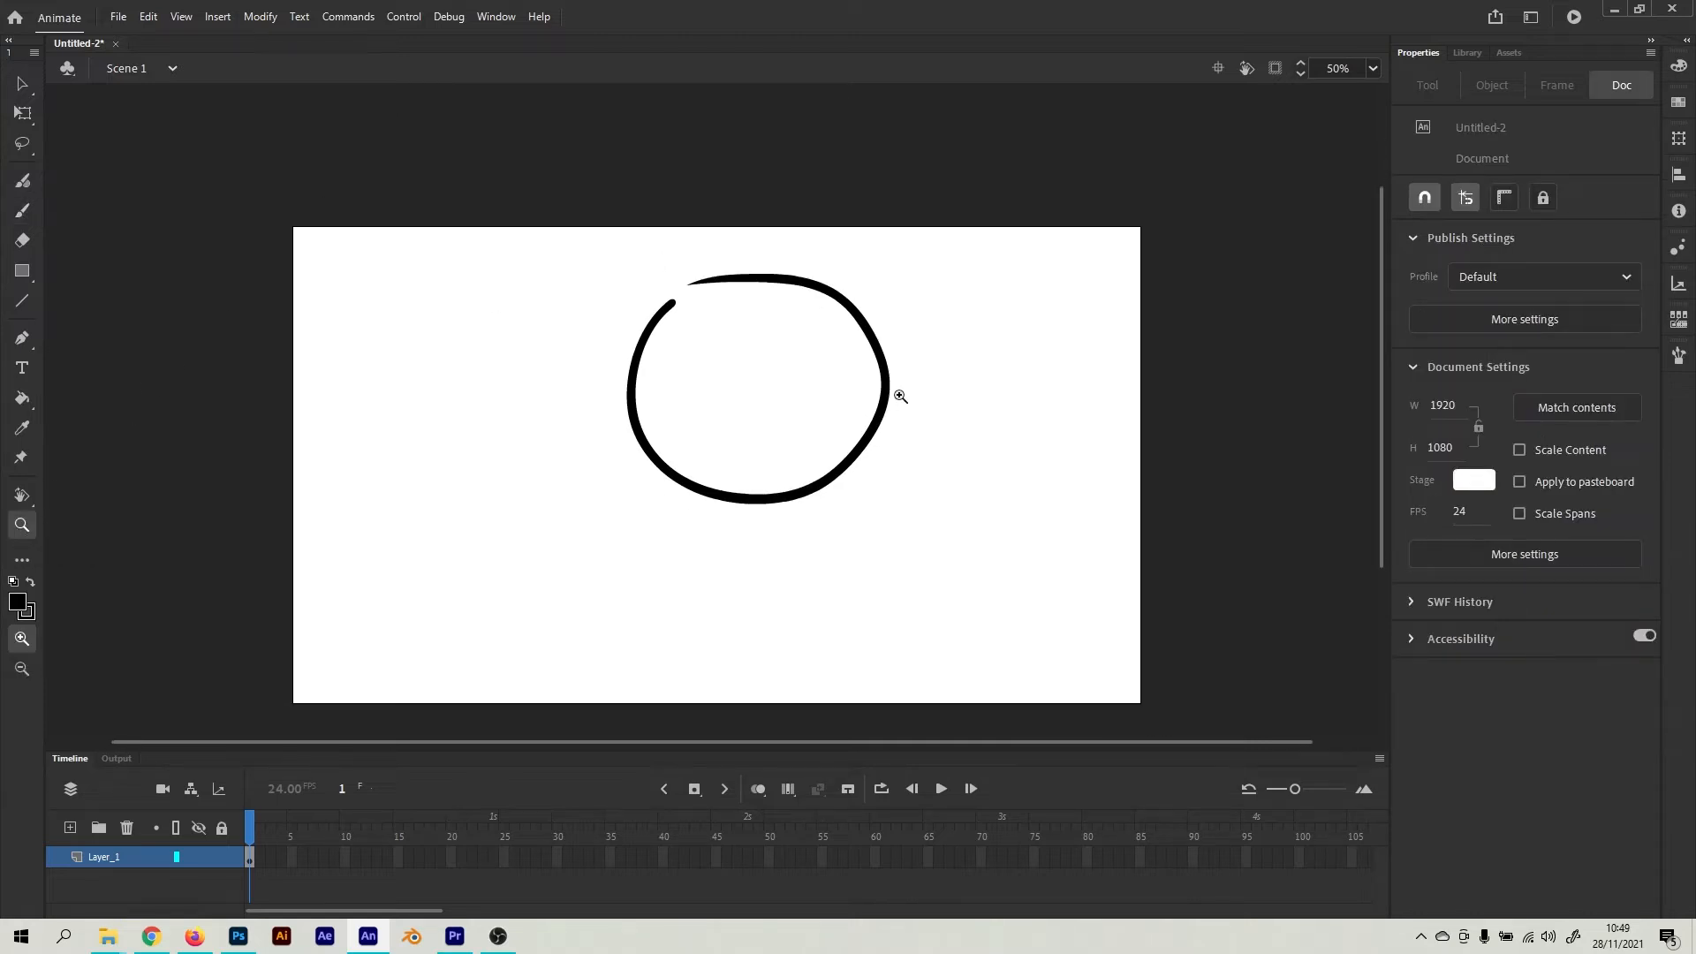
{"action": "scroll", "coordinate": [851, 271], "scroll_direction": "up", "scroll_amount": 3}
{"action": "scroll", "coordinate": [851, 271], "scroll_direction": "left", "scroll_amount": 1}
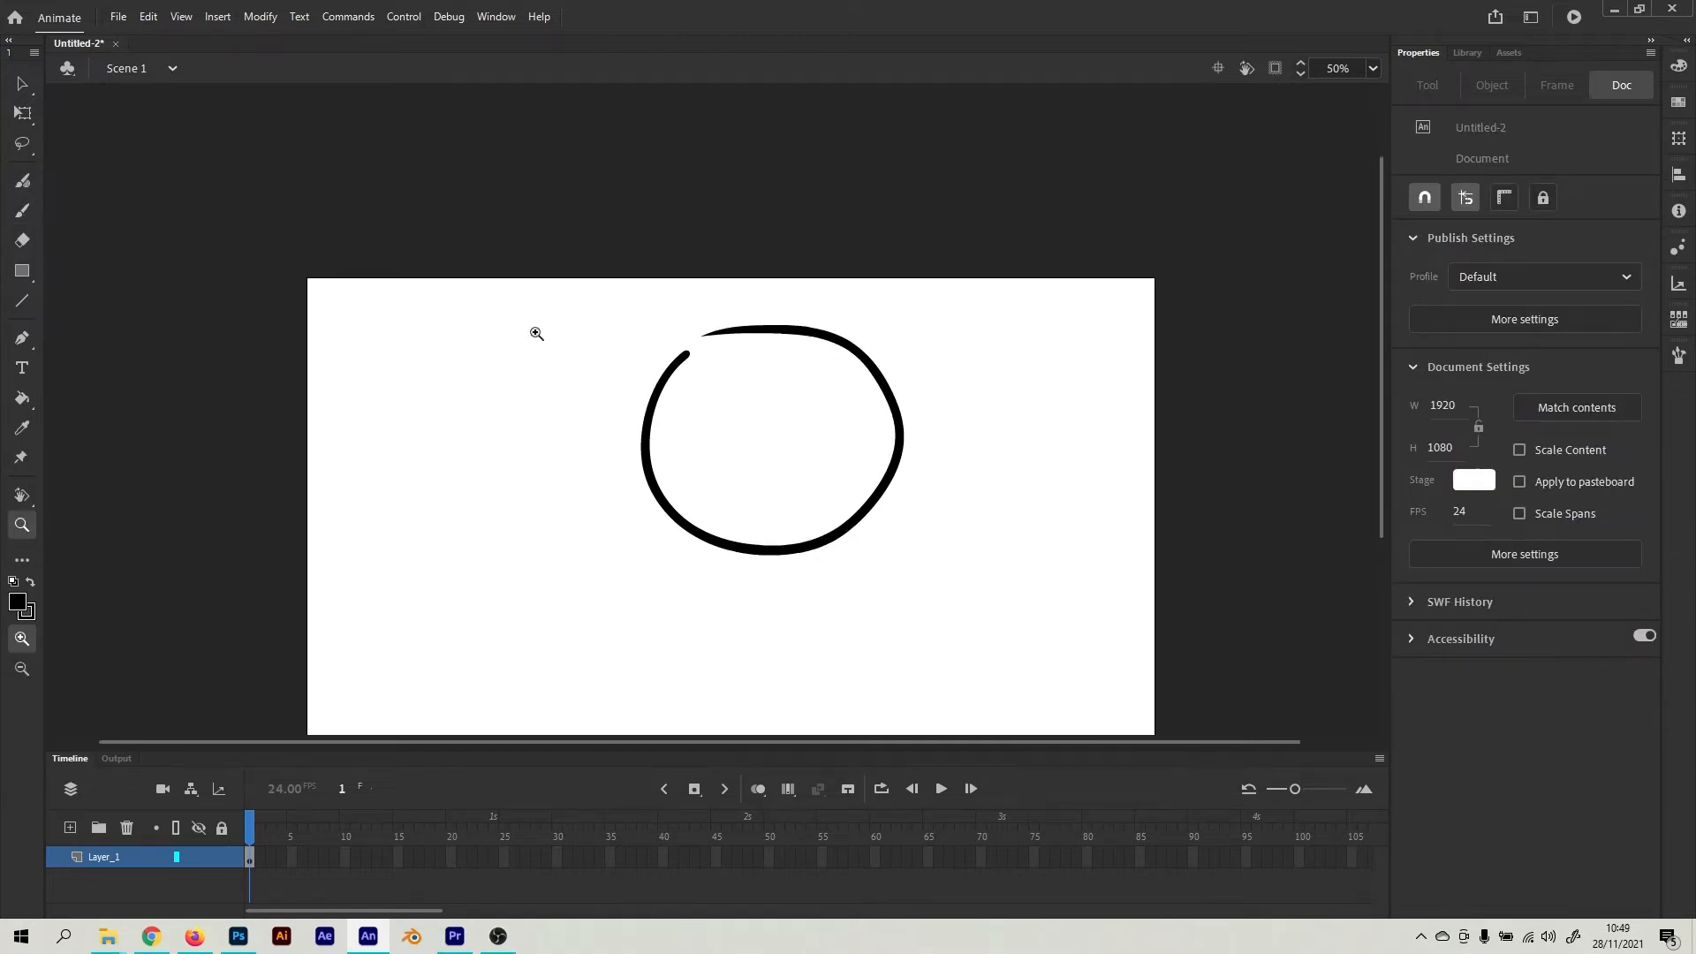
{"action": "scroll", "coordinate": [772, 406], "scroll_direction": "down", "scroll_amount": 3}
{"action": "scroll", "coordinate": [771, 406], "scroll_direction": "right", "scroll_amount": 2}
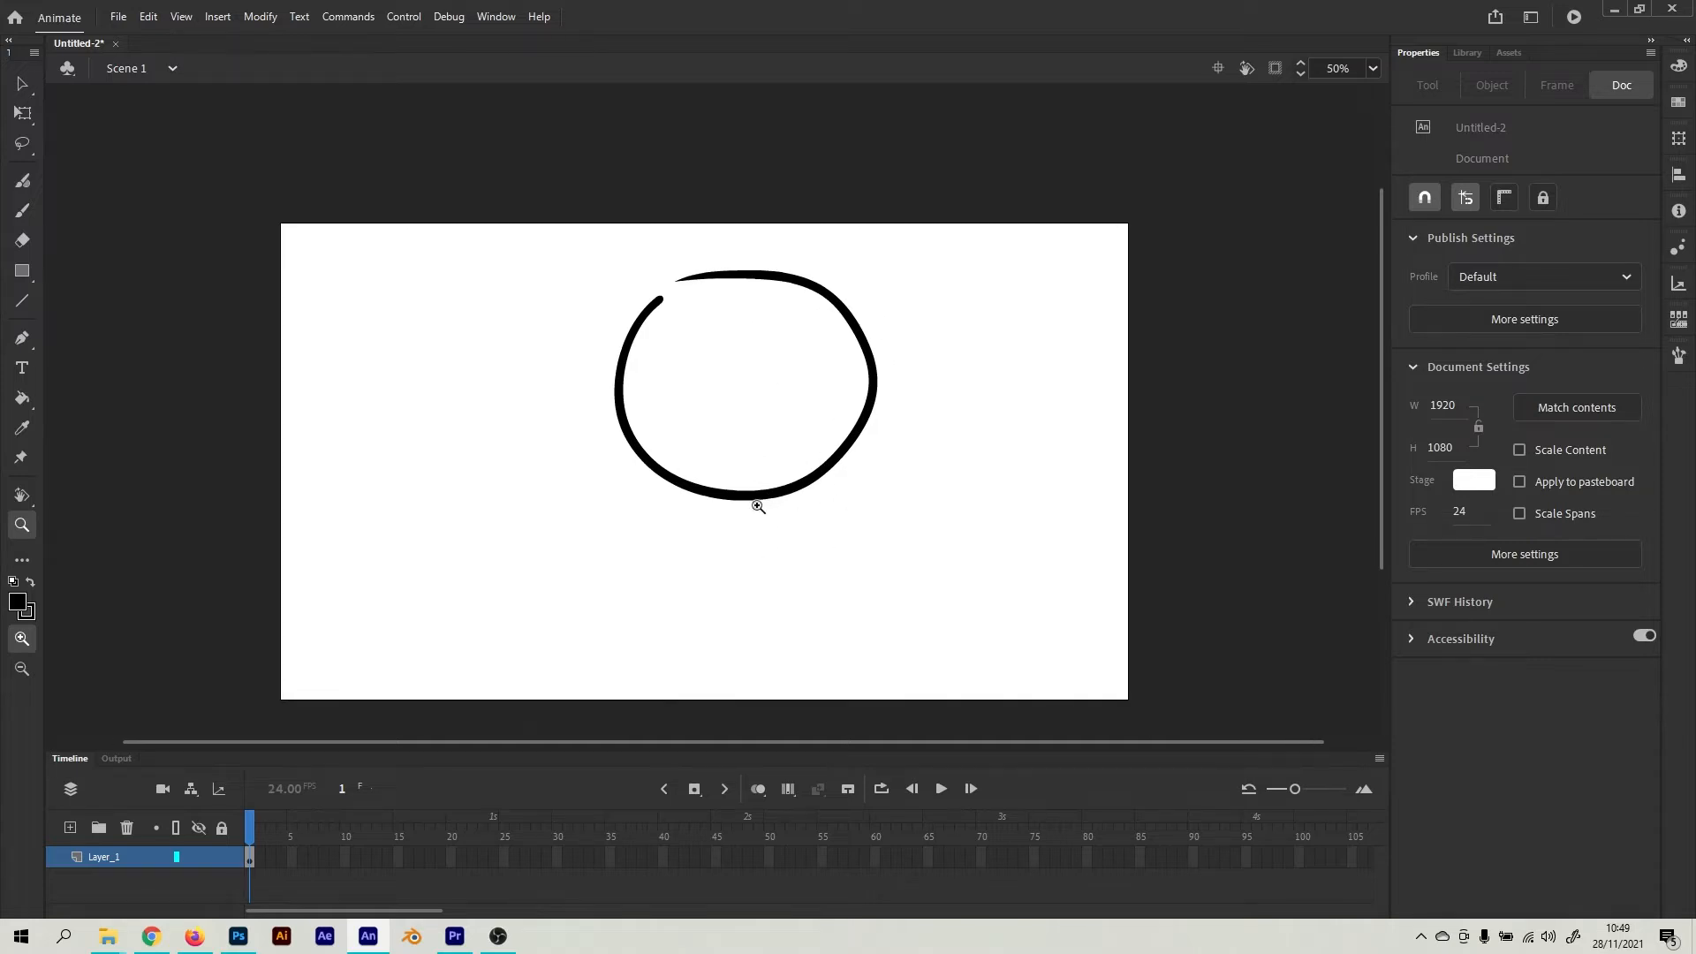
{"action": "left_click", "coordinate": [758, 506]}
{"action": "left_click", "coordinate": [755, 404]}
{"action": "left_click", "coordinate": [758, 402]}
{"action": "left_click", "coordinate": [760, 399]}
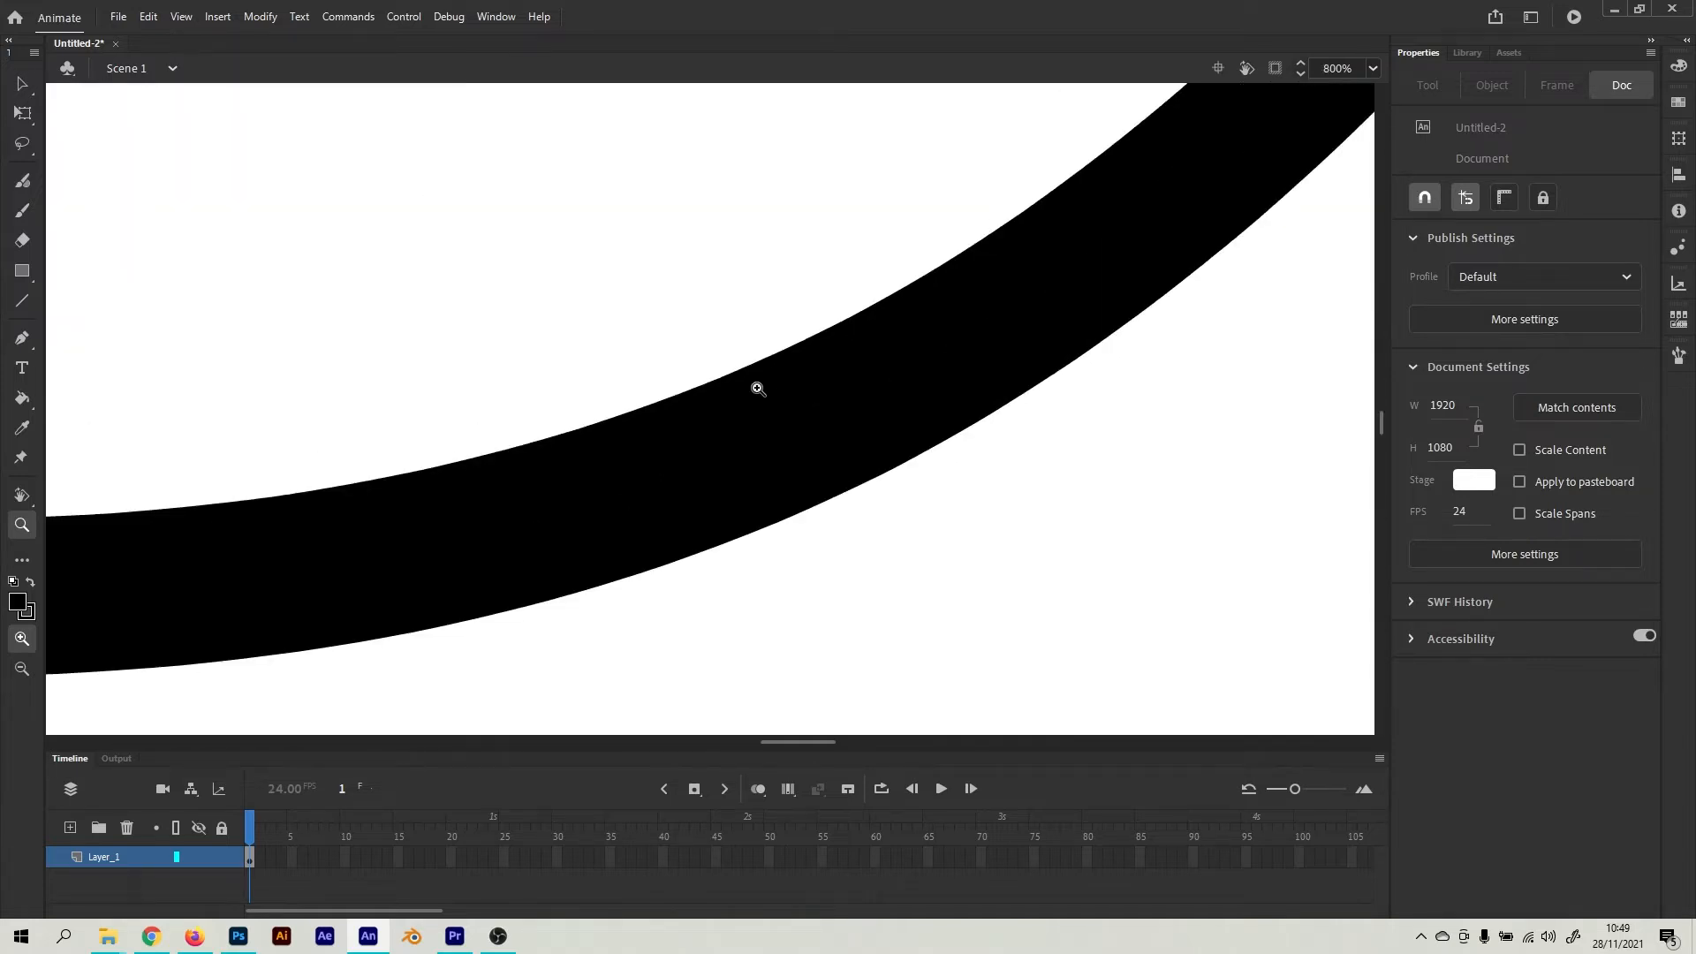
{"action": "left_click", "coordinate": [758, 388]}
{"action": "left_click", "coordinate": [766, 378]}
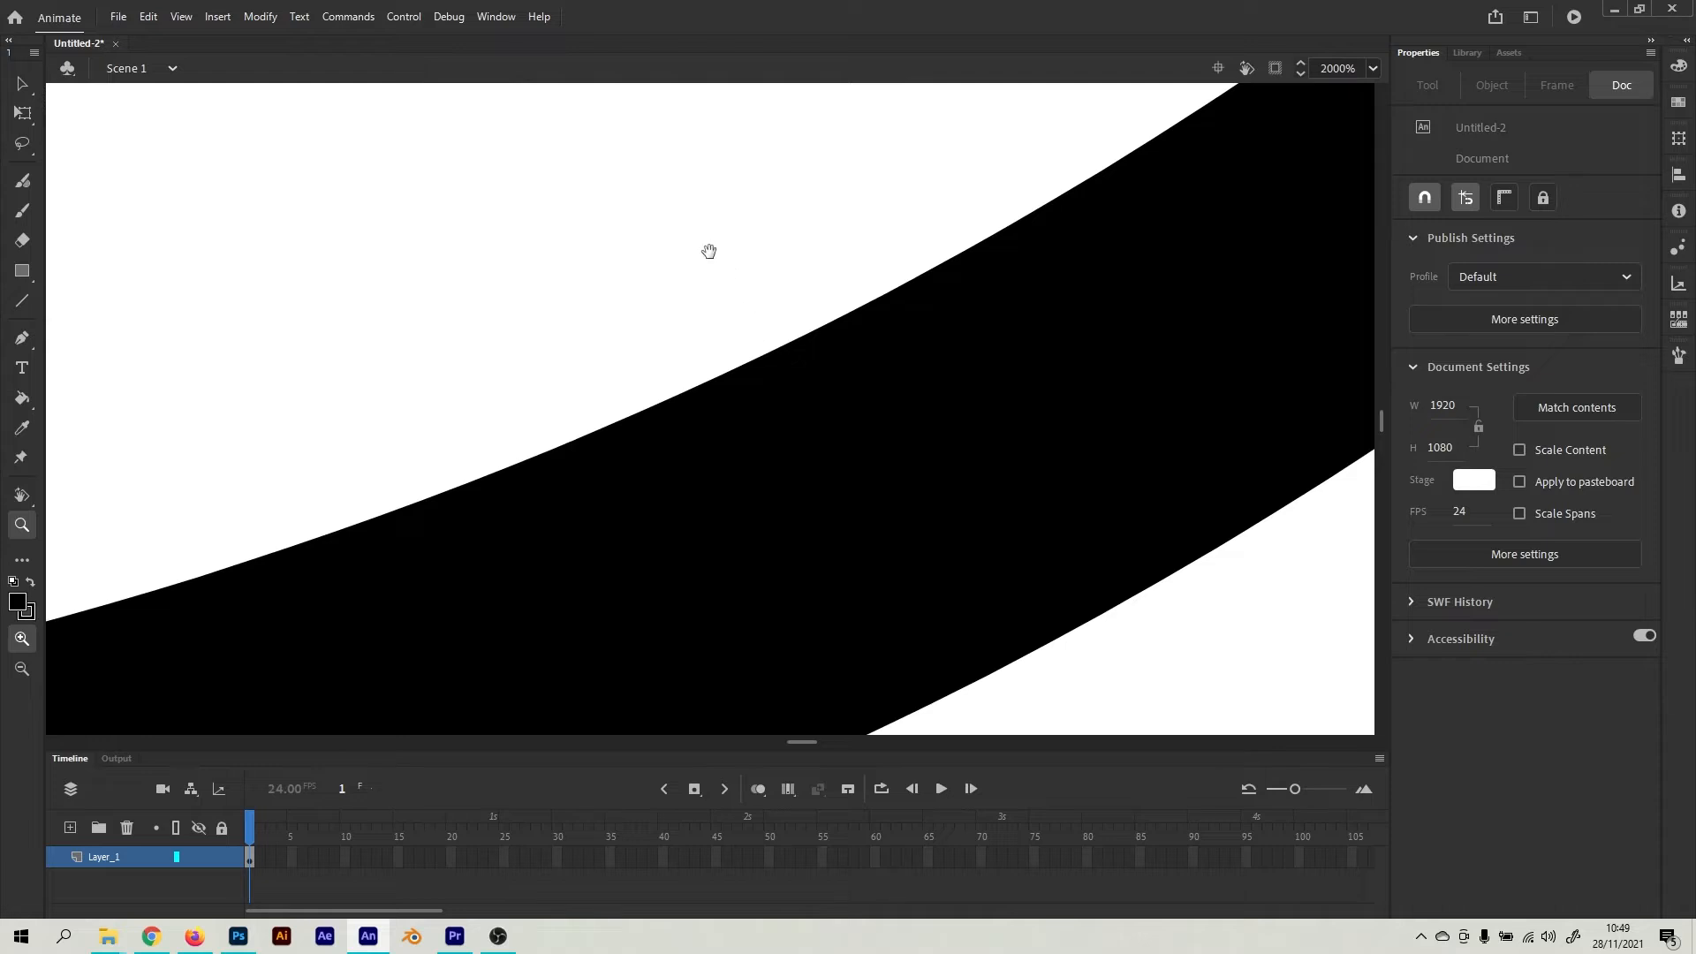
{"action": "left_click_drag", "start_coordinate": [708, 250], "coordinate": [730, 215]}
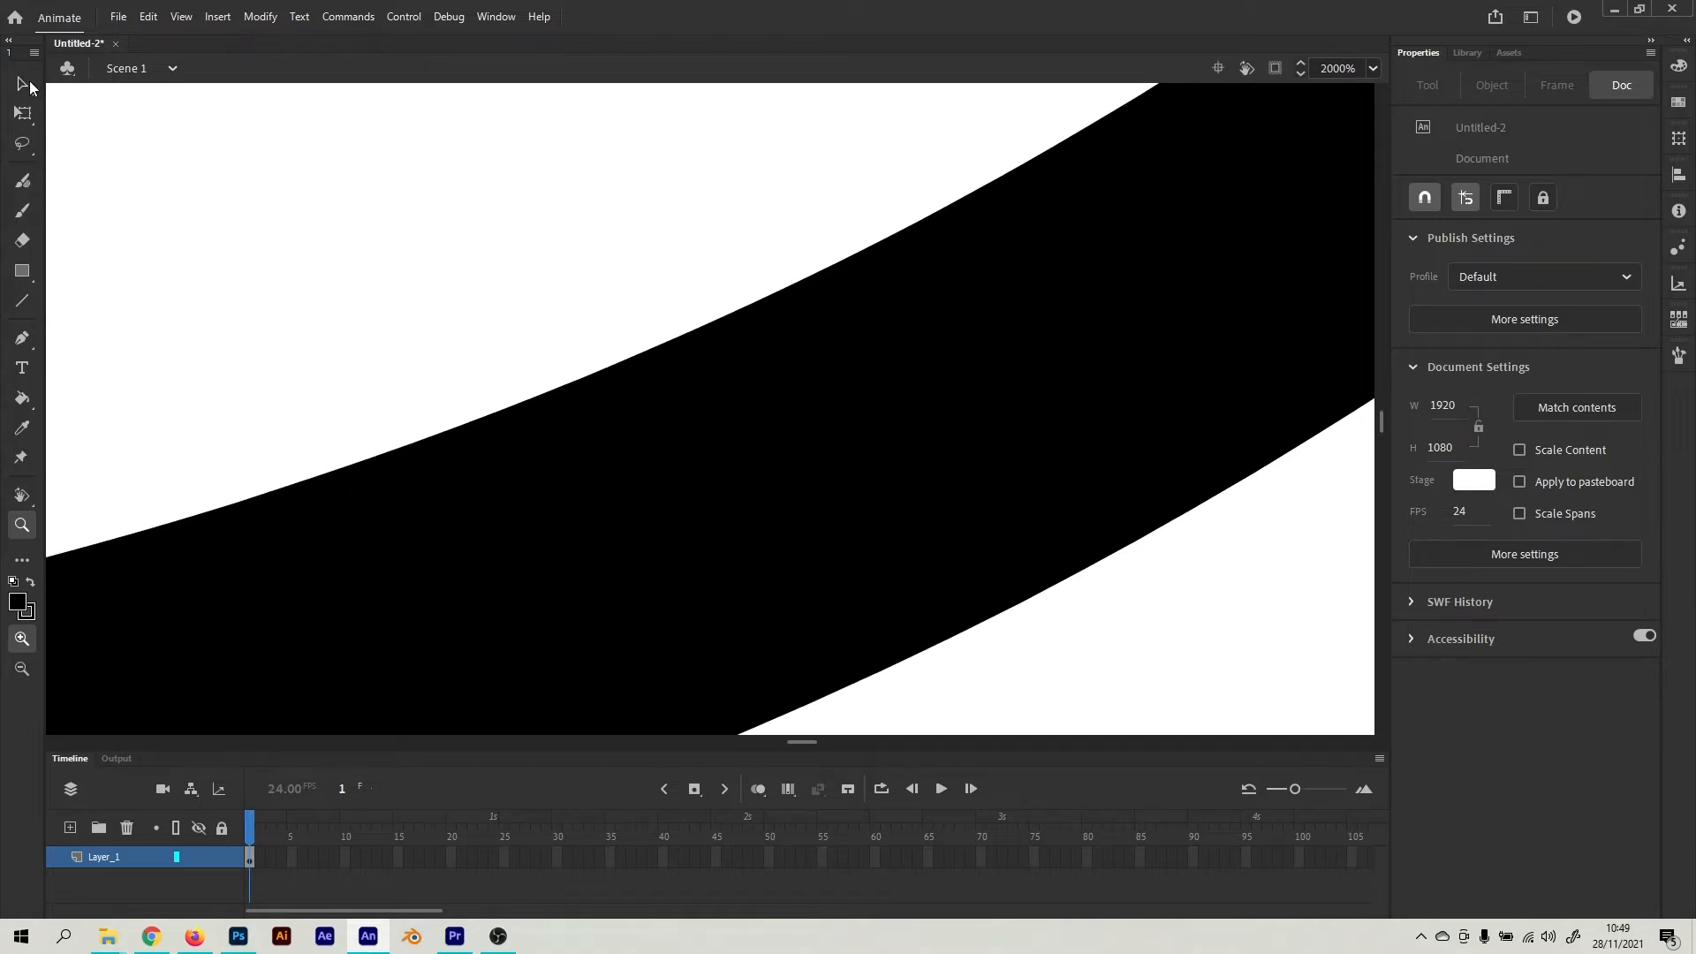
Separate a rectangular section of the circle's lower stroke and move it up and to the right
{"action": "left_click", "coordinate": [22, 84]}
{"action": "left_click_drag", "start_coordinate": [579, 228], "coordinate": [1140, 737]}
{"action": "mouse_move", "coordinate": [769, 421]}
{"action": "left_mouse_down"}
{"action": "mouse_move", "coordinate": [1060, 273]}
{"action": "mouse_move", "coordinate": [1011, 289]}
{"action": "left_mouse_up"}
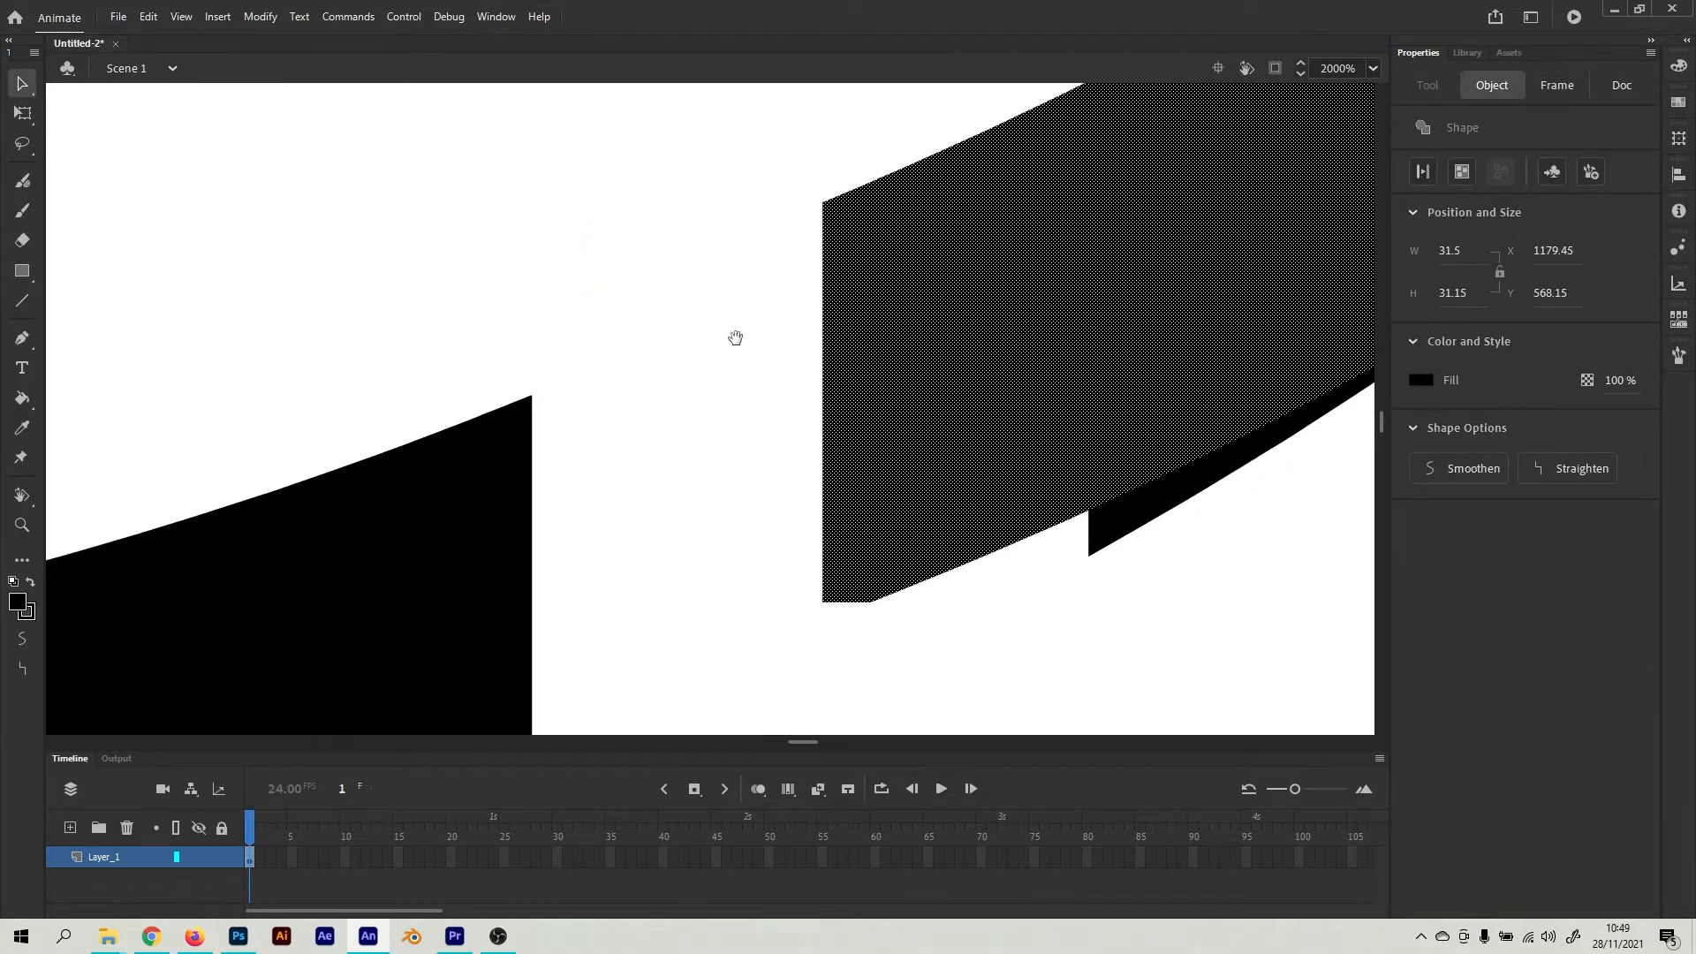
{"action": "scroll", "coordinate": [735, 337], "scroll_direction": "up", "scroll_amount": 5}
{"action": "left_click", "coordinate": [1037, 227]}
{"action": "scroll", "coordinate": [961, 408], "scroll_direction": "up", "scroll_amount": 1}
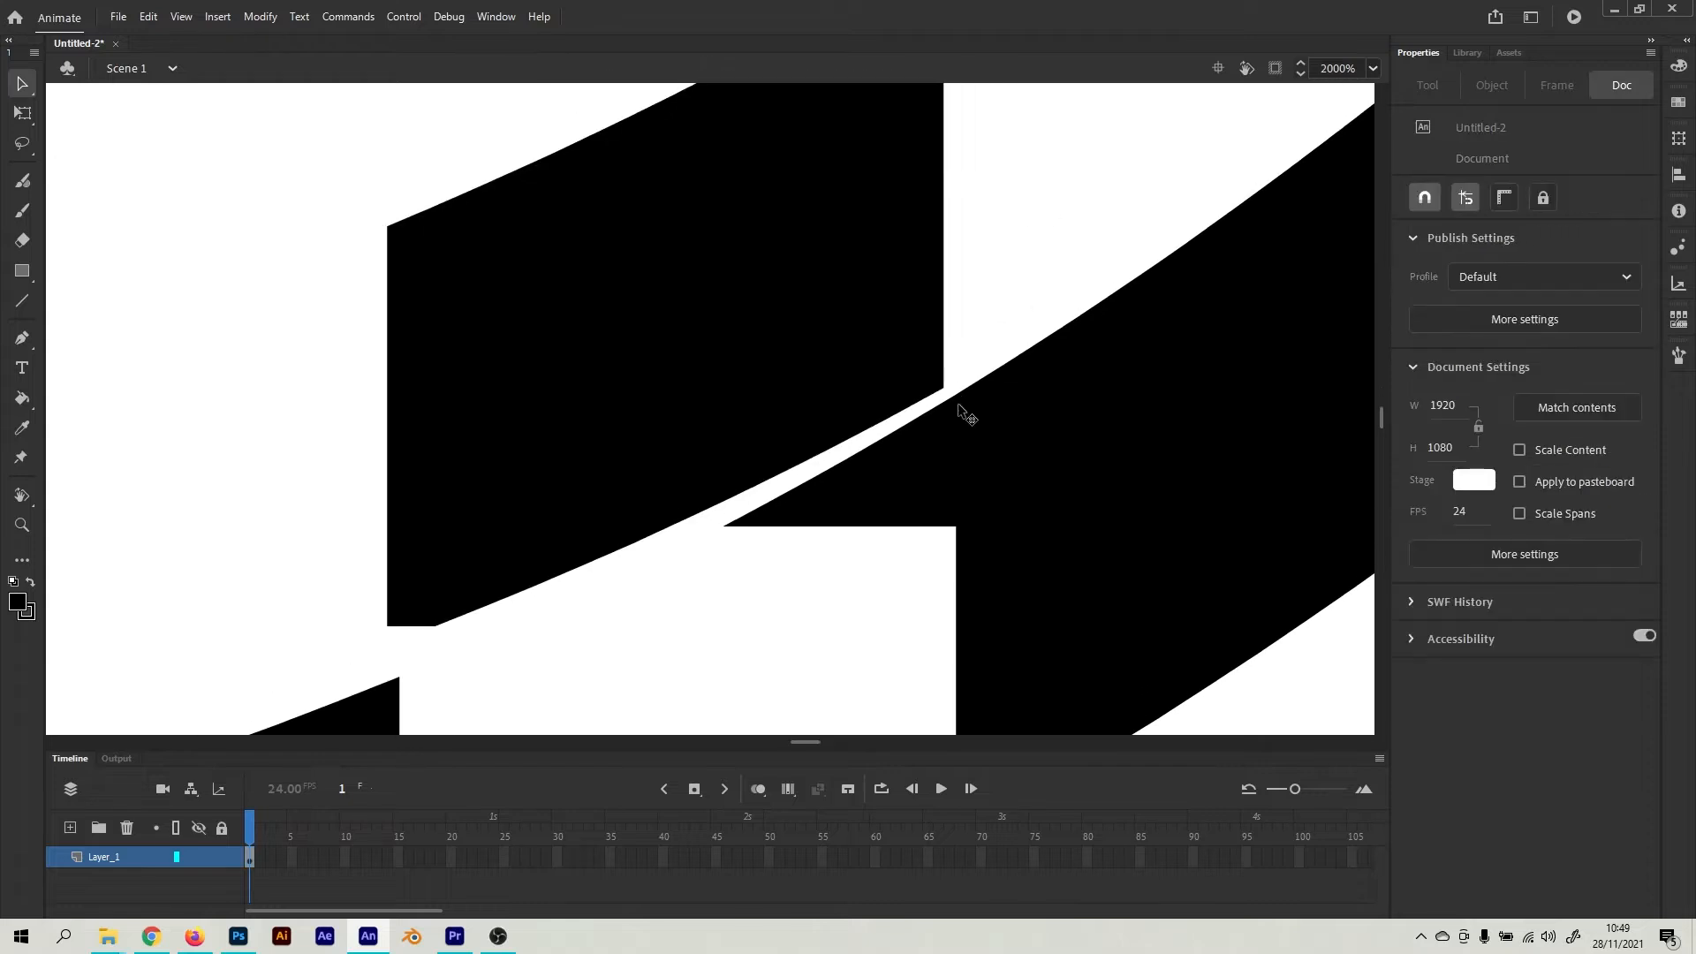
Split progressively smaller rectangular pieces off the moved stroke section and shift them away from it
{"action": "left_click_drag", "start_coordinate": [947, 394], "coordinate": [989, 111]}
{"action": "scroll", "coordinate": [898, 309], "scroll_direction": "up", "scroll_amount": 2}
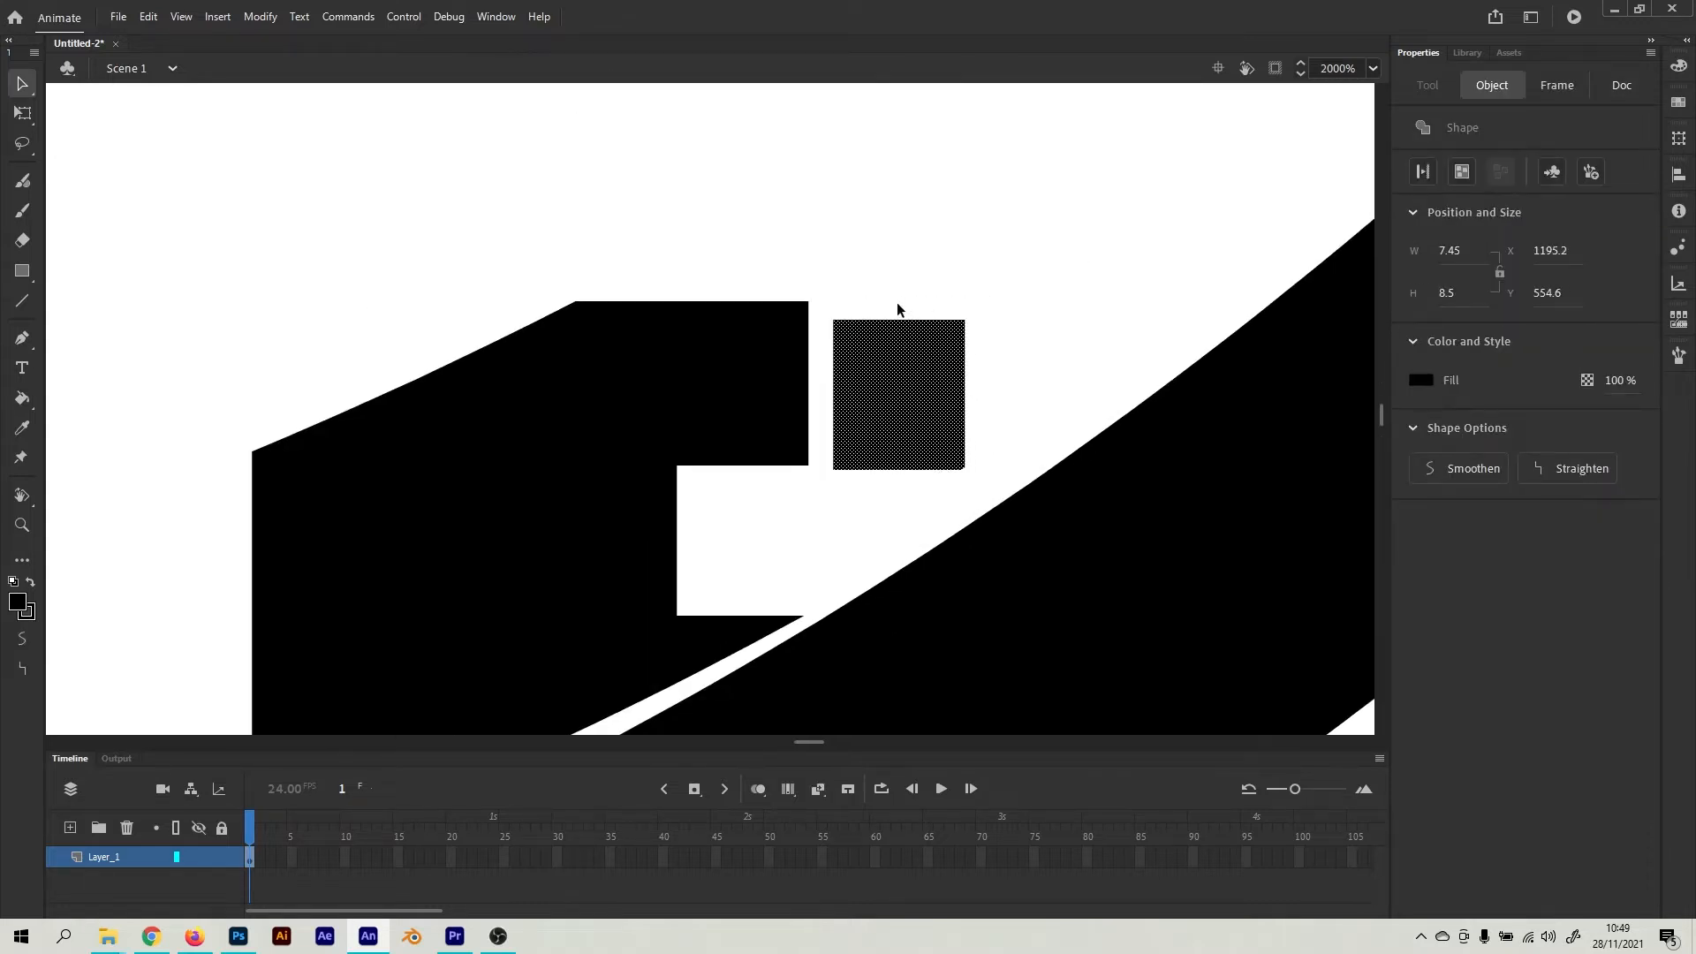
{"action": "left_click", "coordinate": [980, 336]}
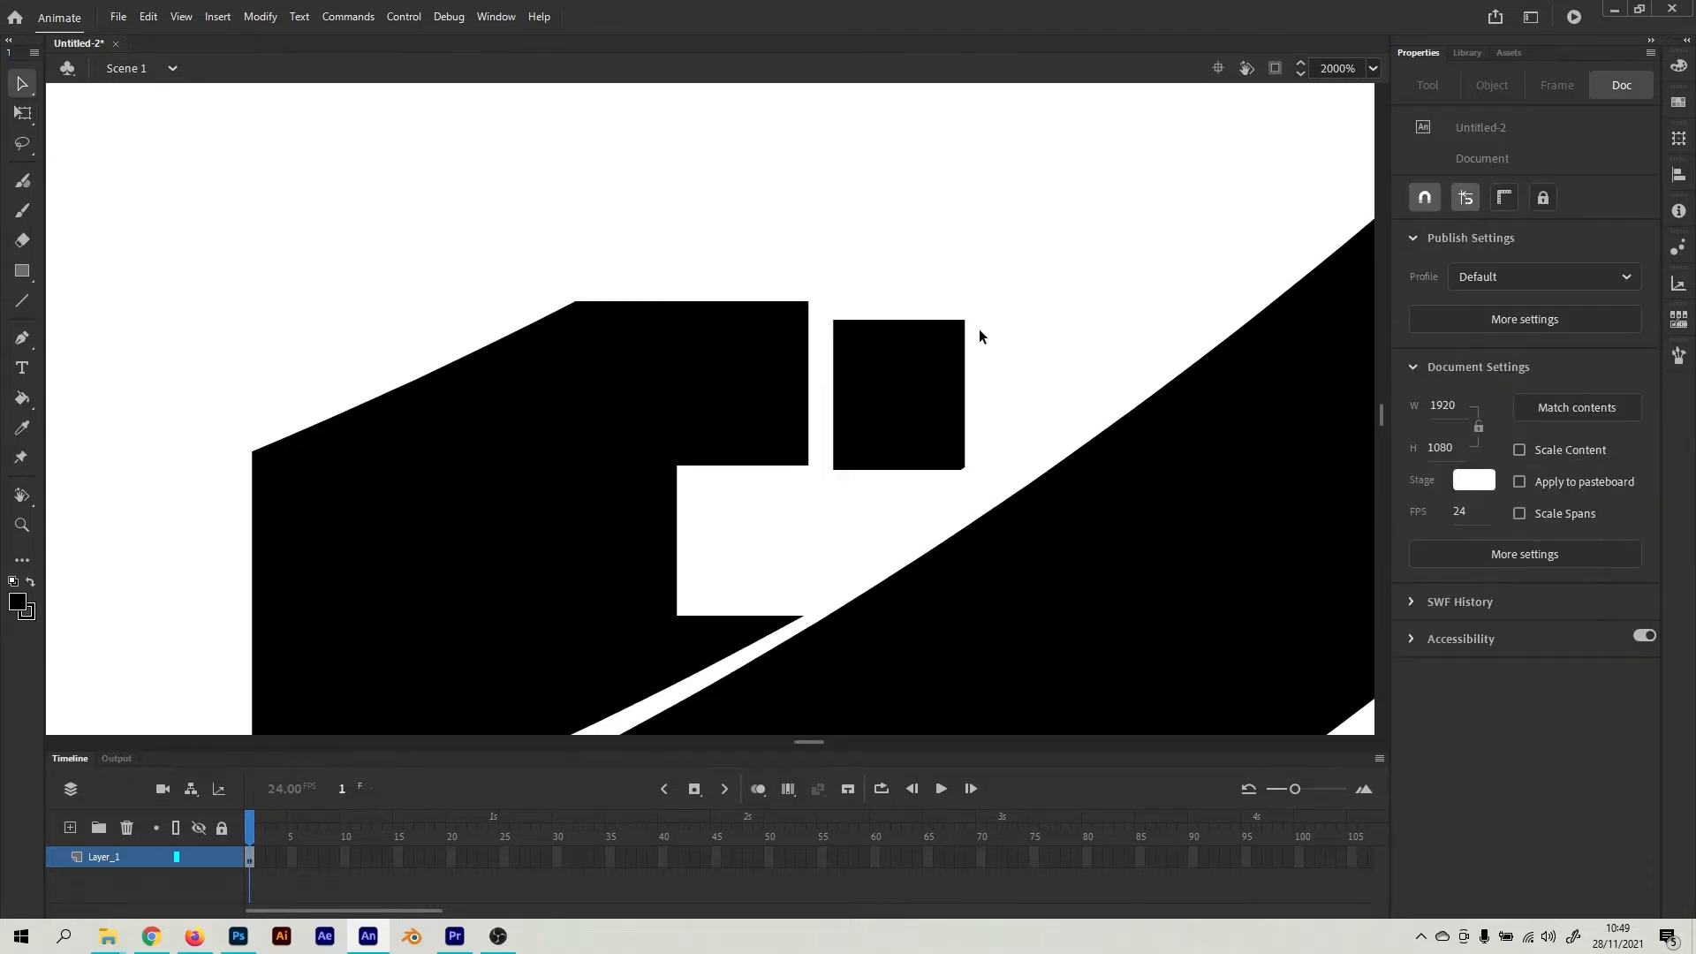
{"action": "mouse_move", "coordinate": [978, 289]}
{"action": "left_mouse_down"}
{"action": "mouse_move", "coordinate": [927, 393]}
{"action": "mouse_move", "coordinate": [871, 400]}
{"action": "mouse_move", "coordinate": [954, 307]}
{"action": "left_mouse_up"}
{"action": "left_click", "coordinate": [871, 150]}
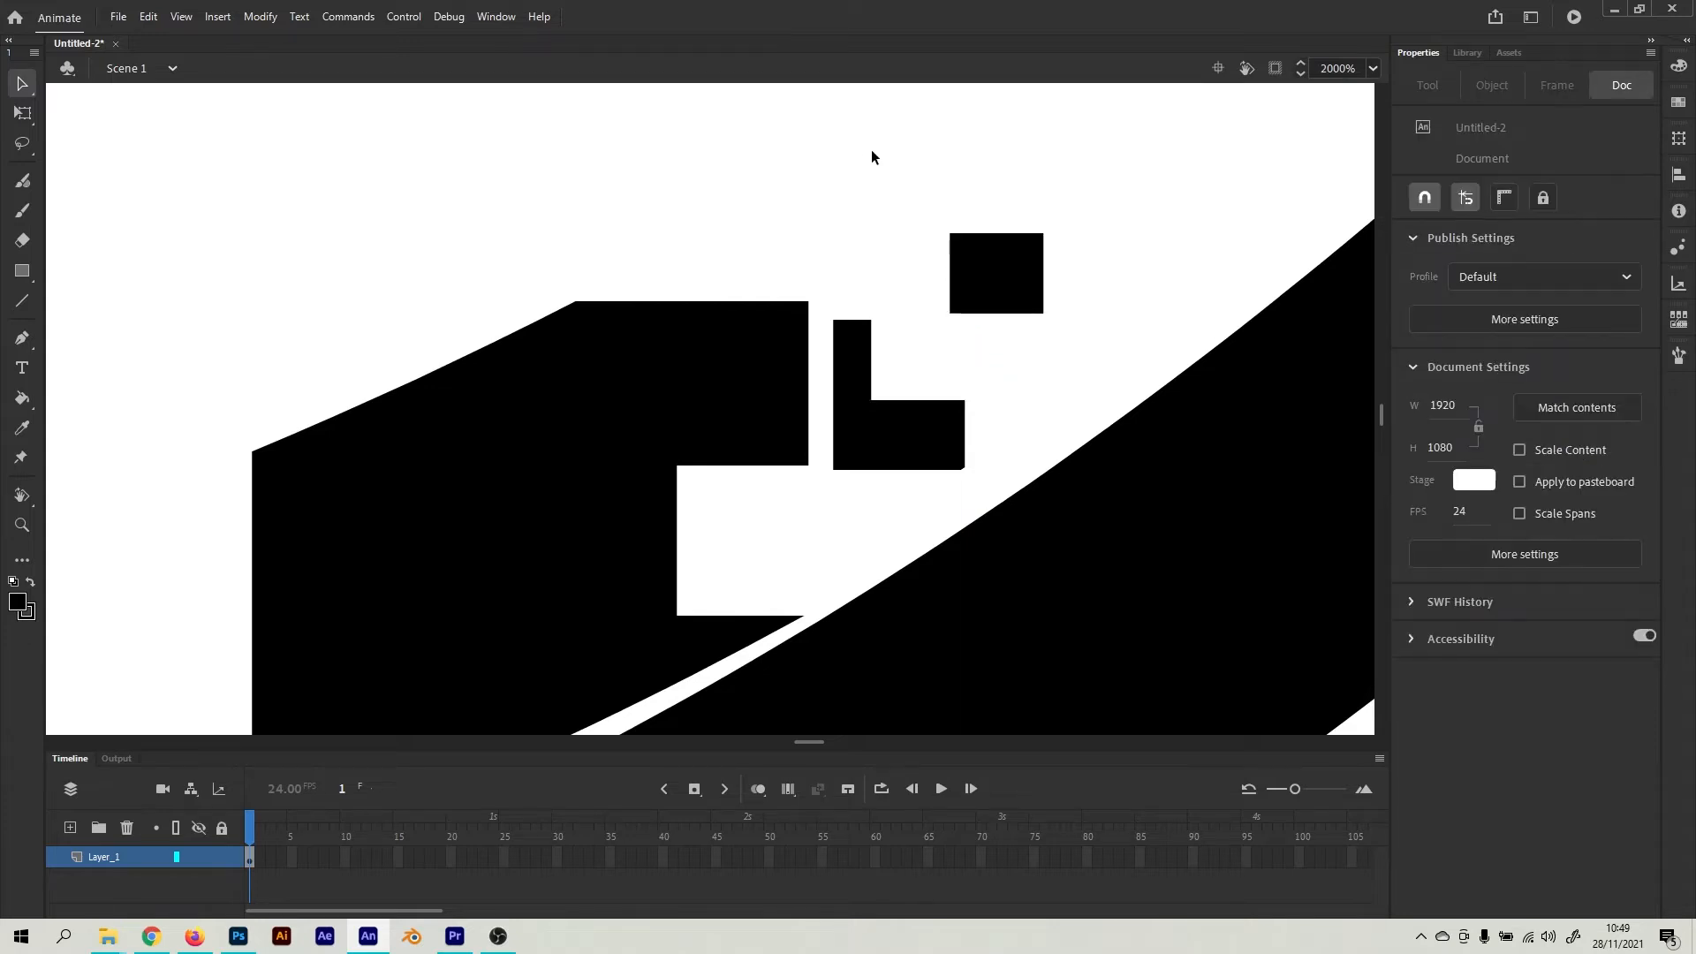
{"action": "left_click_drag", "start_coordinate": [871, 150], "coordinate": [768, 285]}
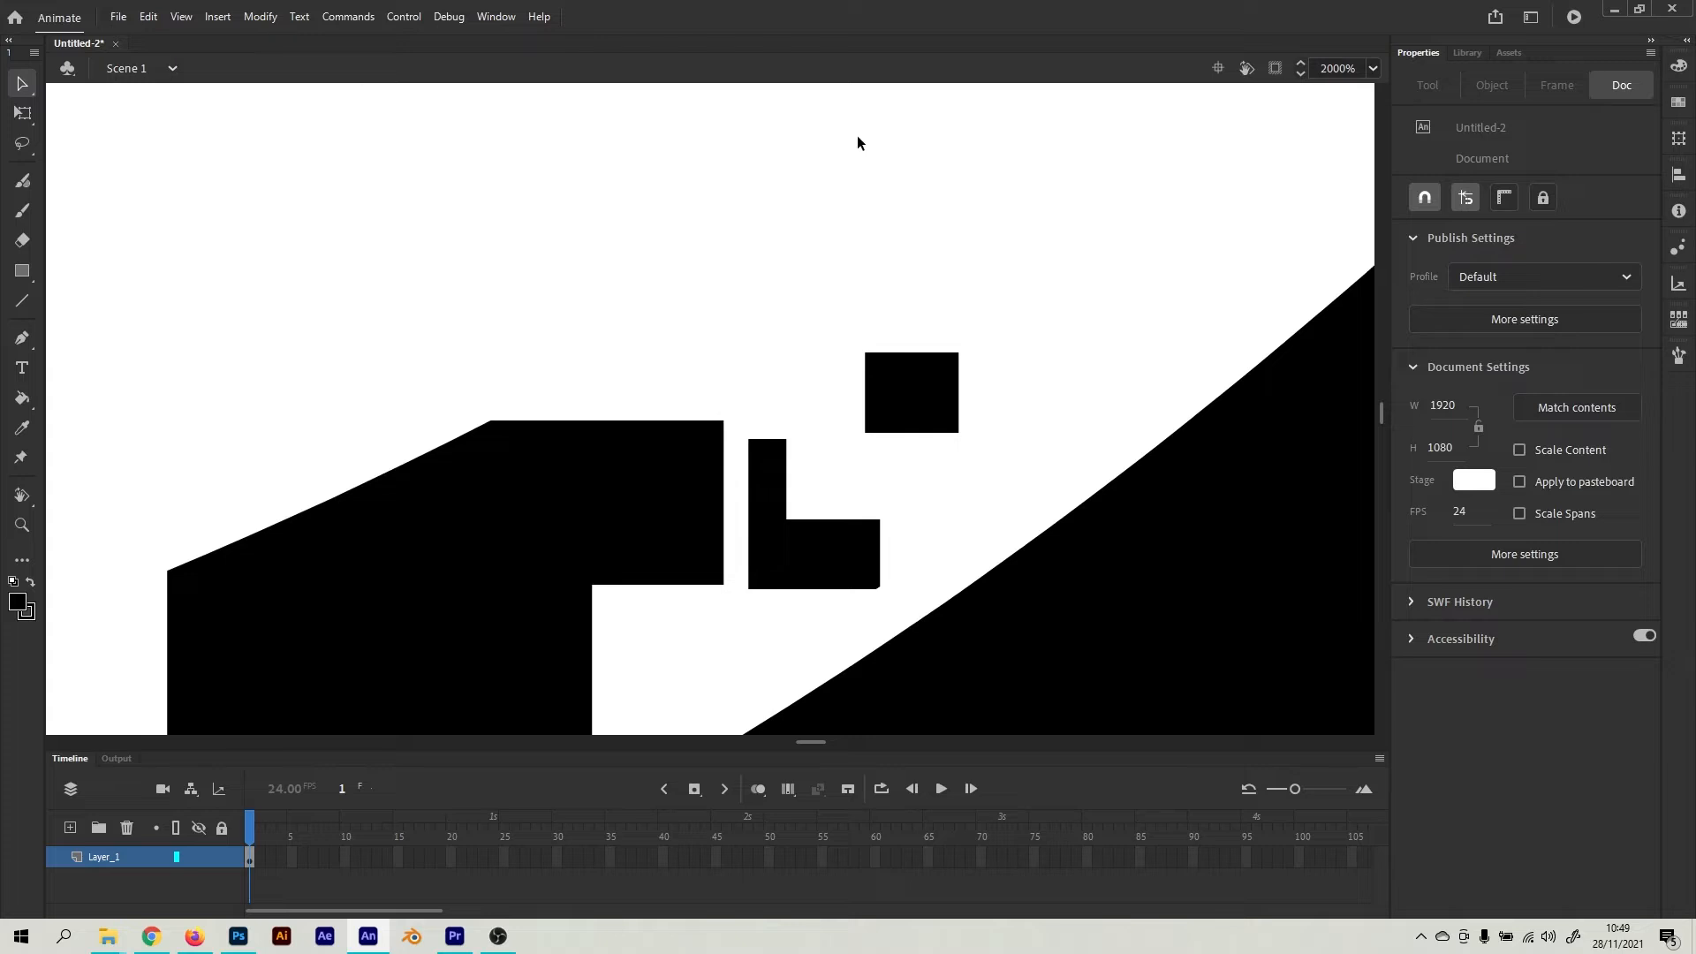
{"action": "left_click_drag", "start_coordinate": [851, 156], "coordinate": [750, 125]}
{"action": "left_click_drag", "start_coordinate": [789, 281], "coordinate": [870, 391]}
{"action": "left_click_drag", "start_coordinate": [861, 384], "coordinate": [885, 270]}
Undo the splitting and moving of the stroke pieces to restore the circle's outline
{"action": "key", "text": "q"}
{"action": "key", "text": "ctrl+z"}
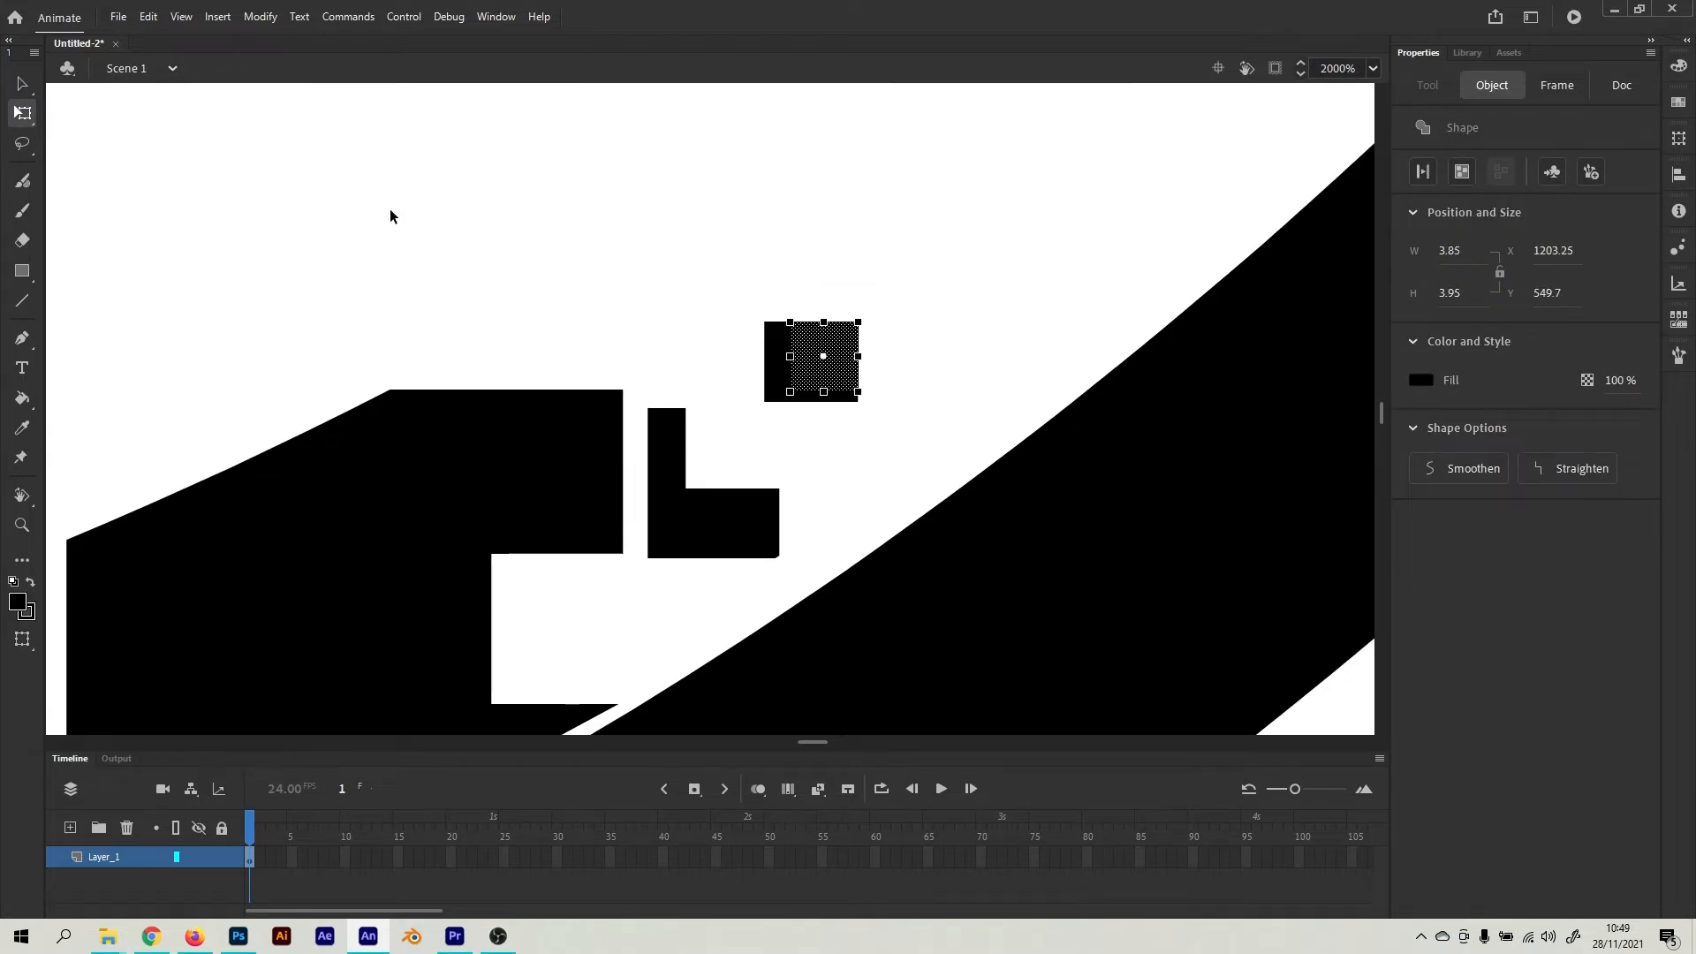
{"action": "key", "text": "ctrl+minus"}
{"action": "key", "text": "ctrl+minus"}
{"action": "key", "text": "ctrl+minus"}
{"action": "key", "text": "ctrl+minus"}
{"action": "key", "text": "ctrl+z"}
{"action": "key", "text": "ctrl+z"}
{"action": "key", "text": "ctrl+z"}
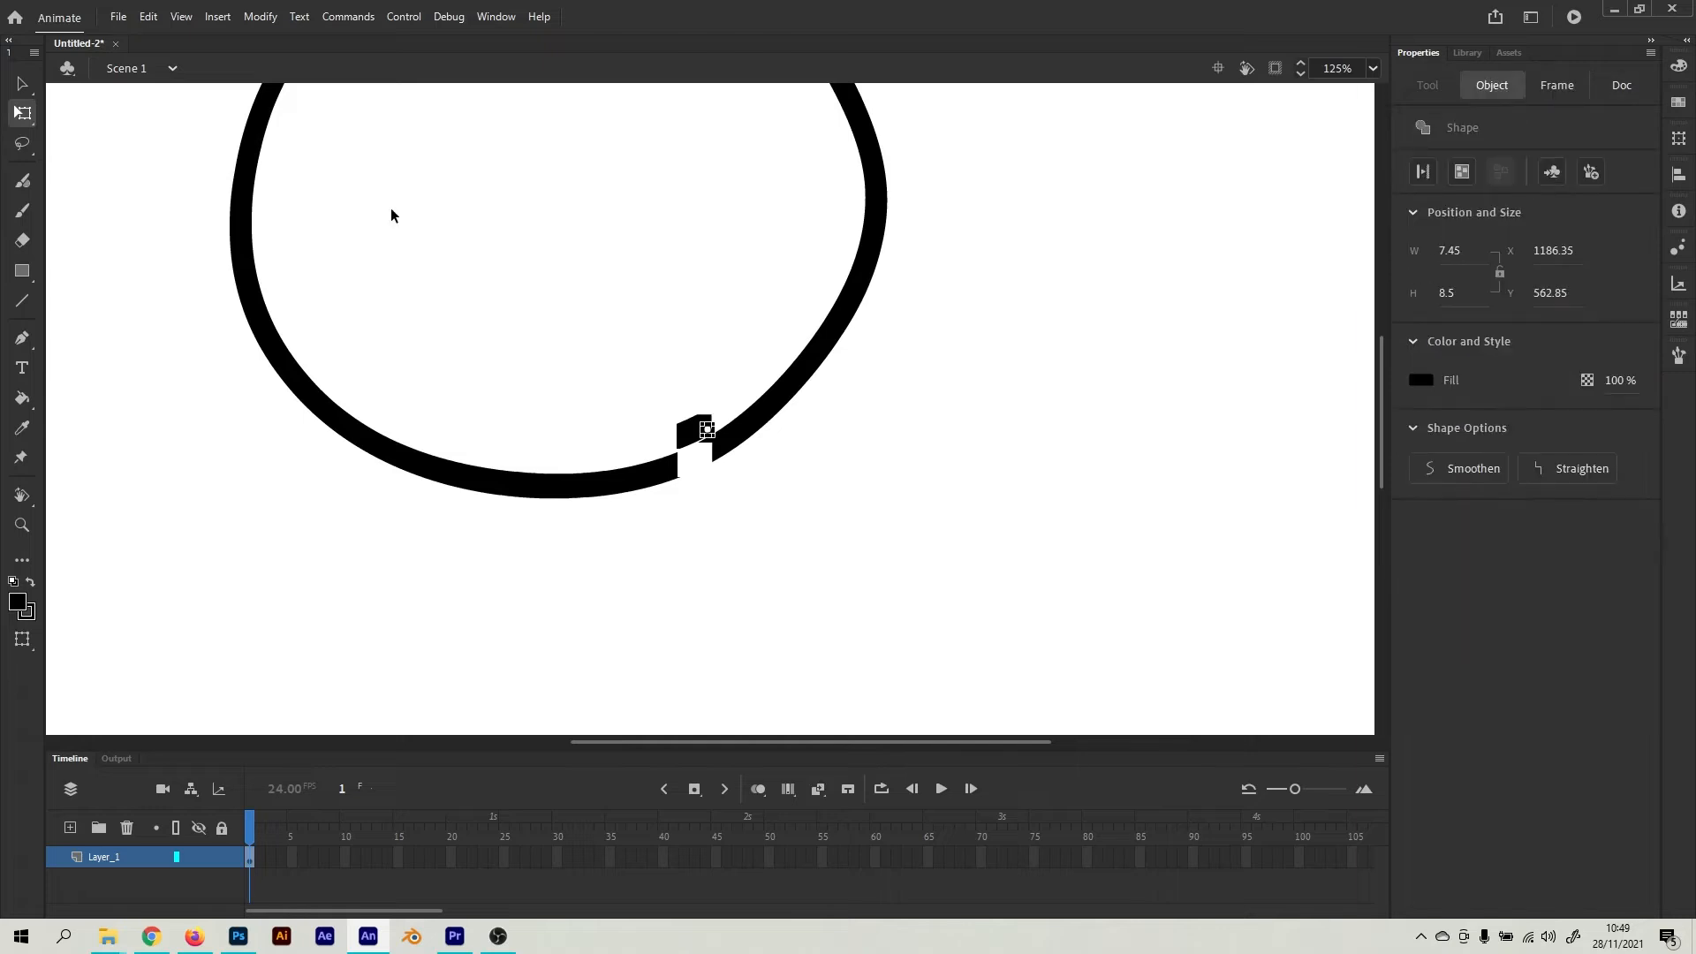
{"action": "key", "text": "ctrl+z"}
{"action": "key", "text": "ctrl+minus"}
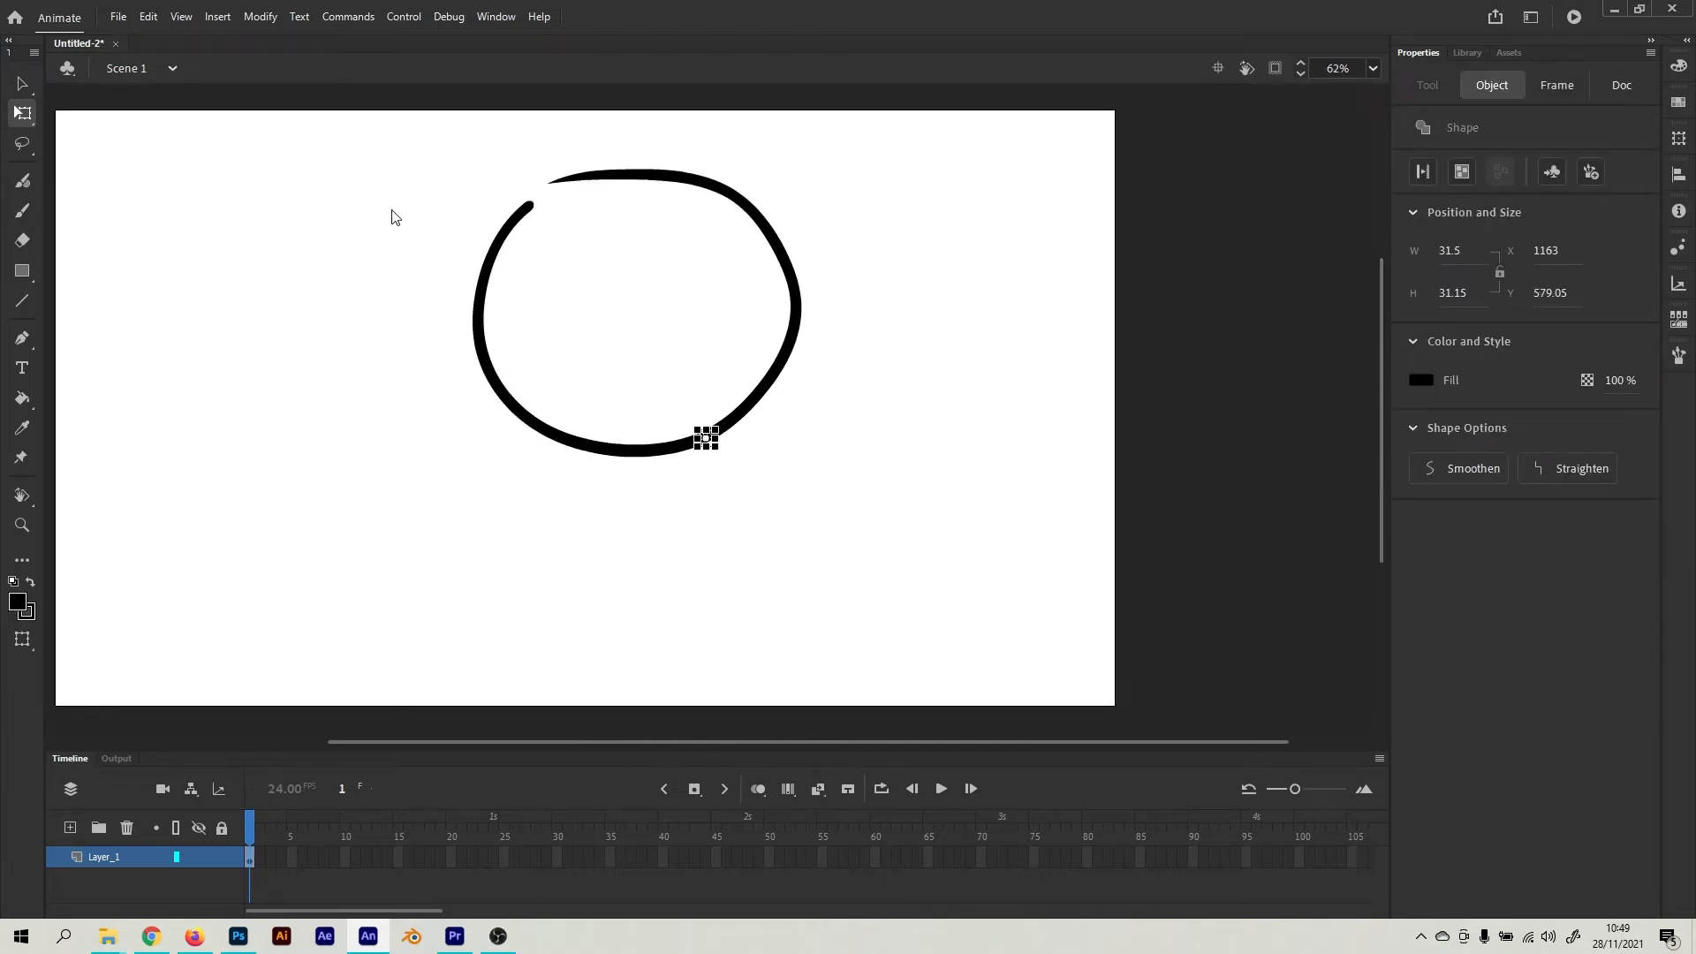
Undo the circle's selection and its brush stroke to empty the stage
{"action": "key", "text": "ctrl+z"}
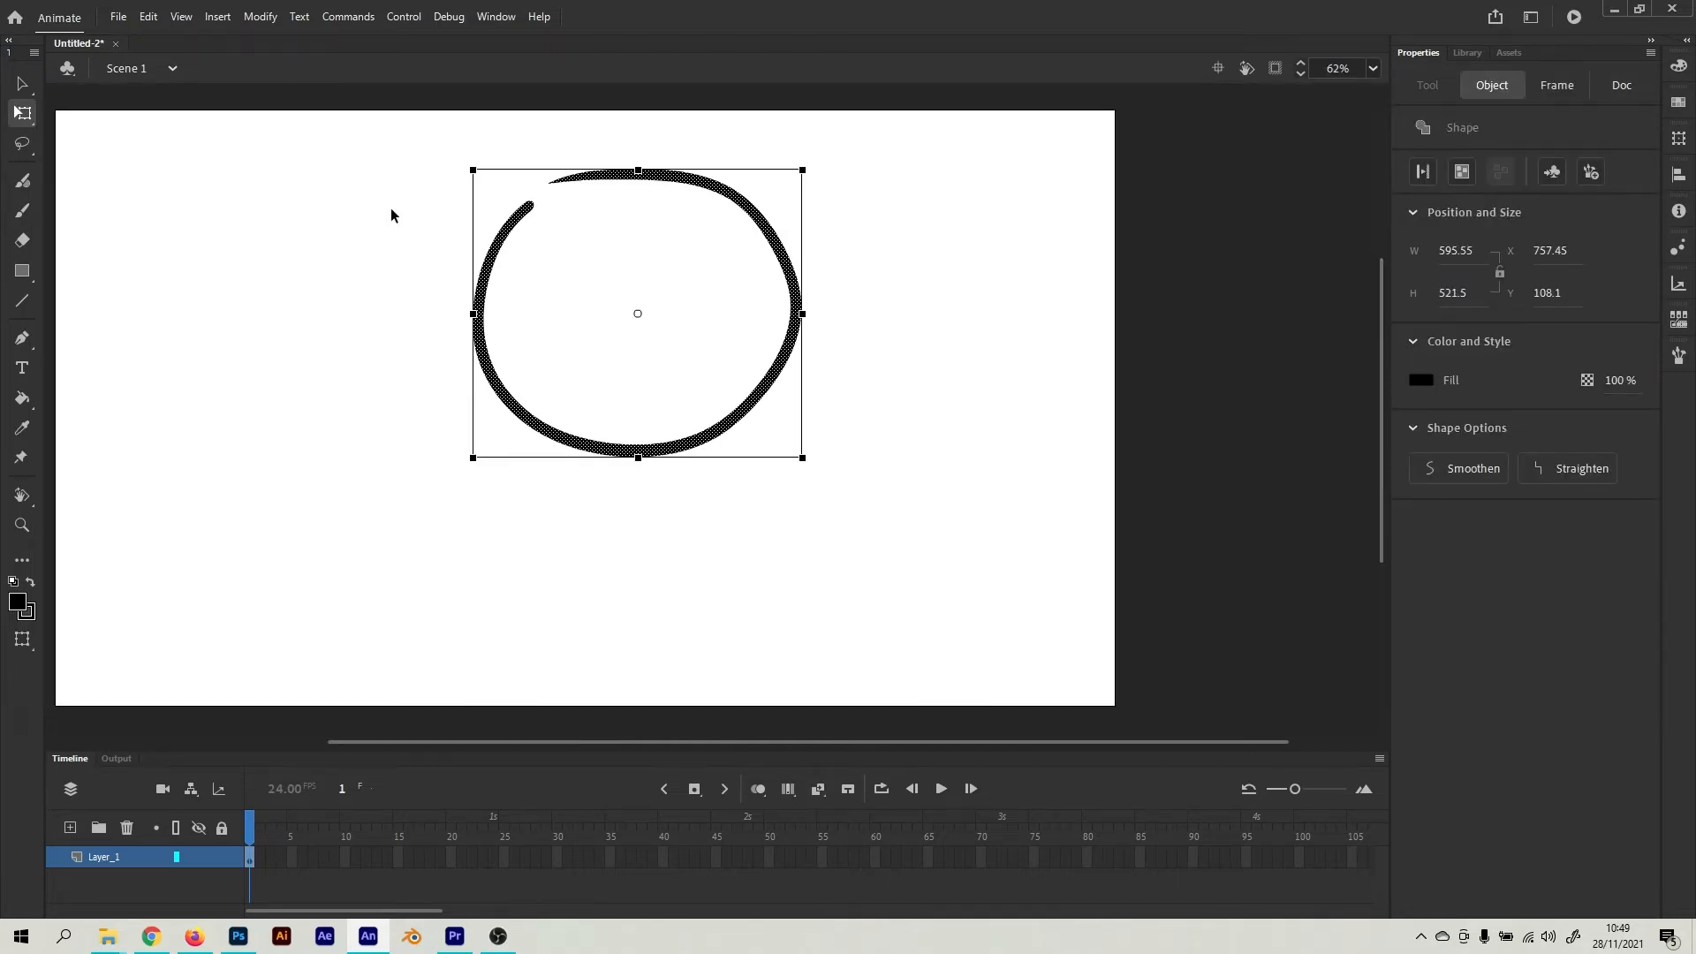
{"action": "key", "text": "ctrl+z"}
{"action": "left_click_drag", "start_coordinate": [144, 235], "coordinate": [223, 243]}
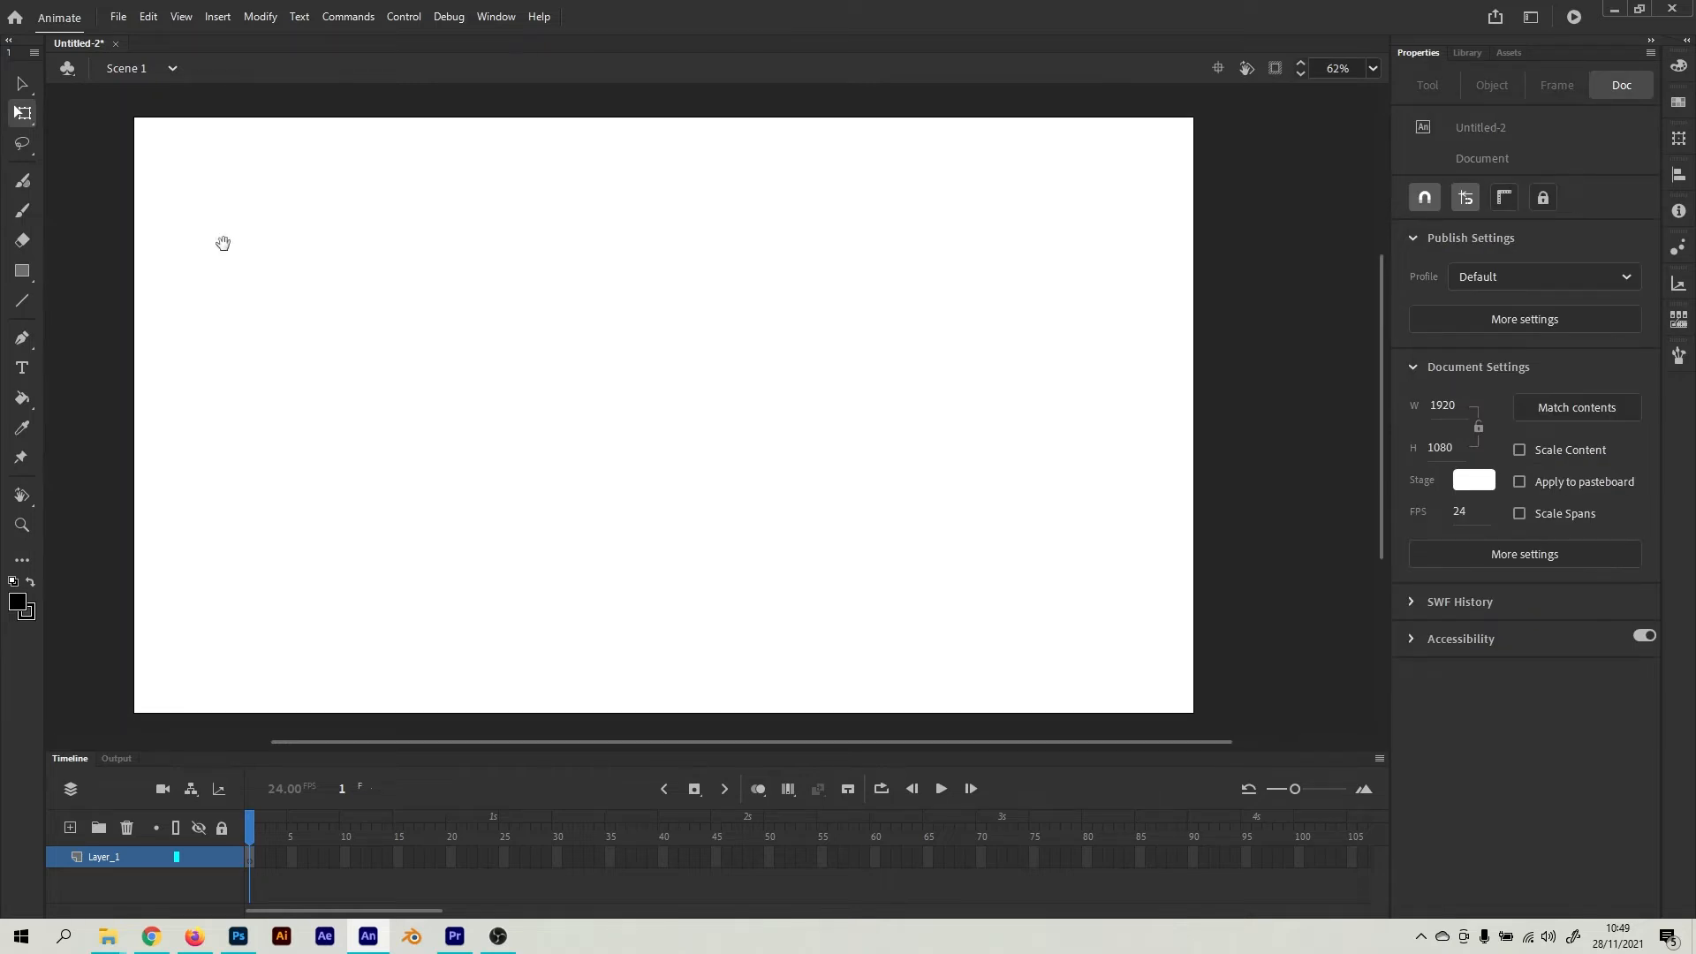
Draw a cartoon face with round outline, two eyes with pupils and an open mouth using the Classic Brush, and lower the brush size
{"action": "left_click", "coordinate": [22, 210]}
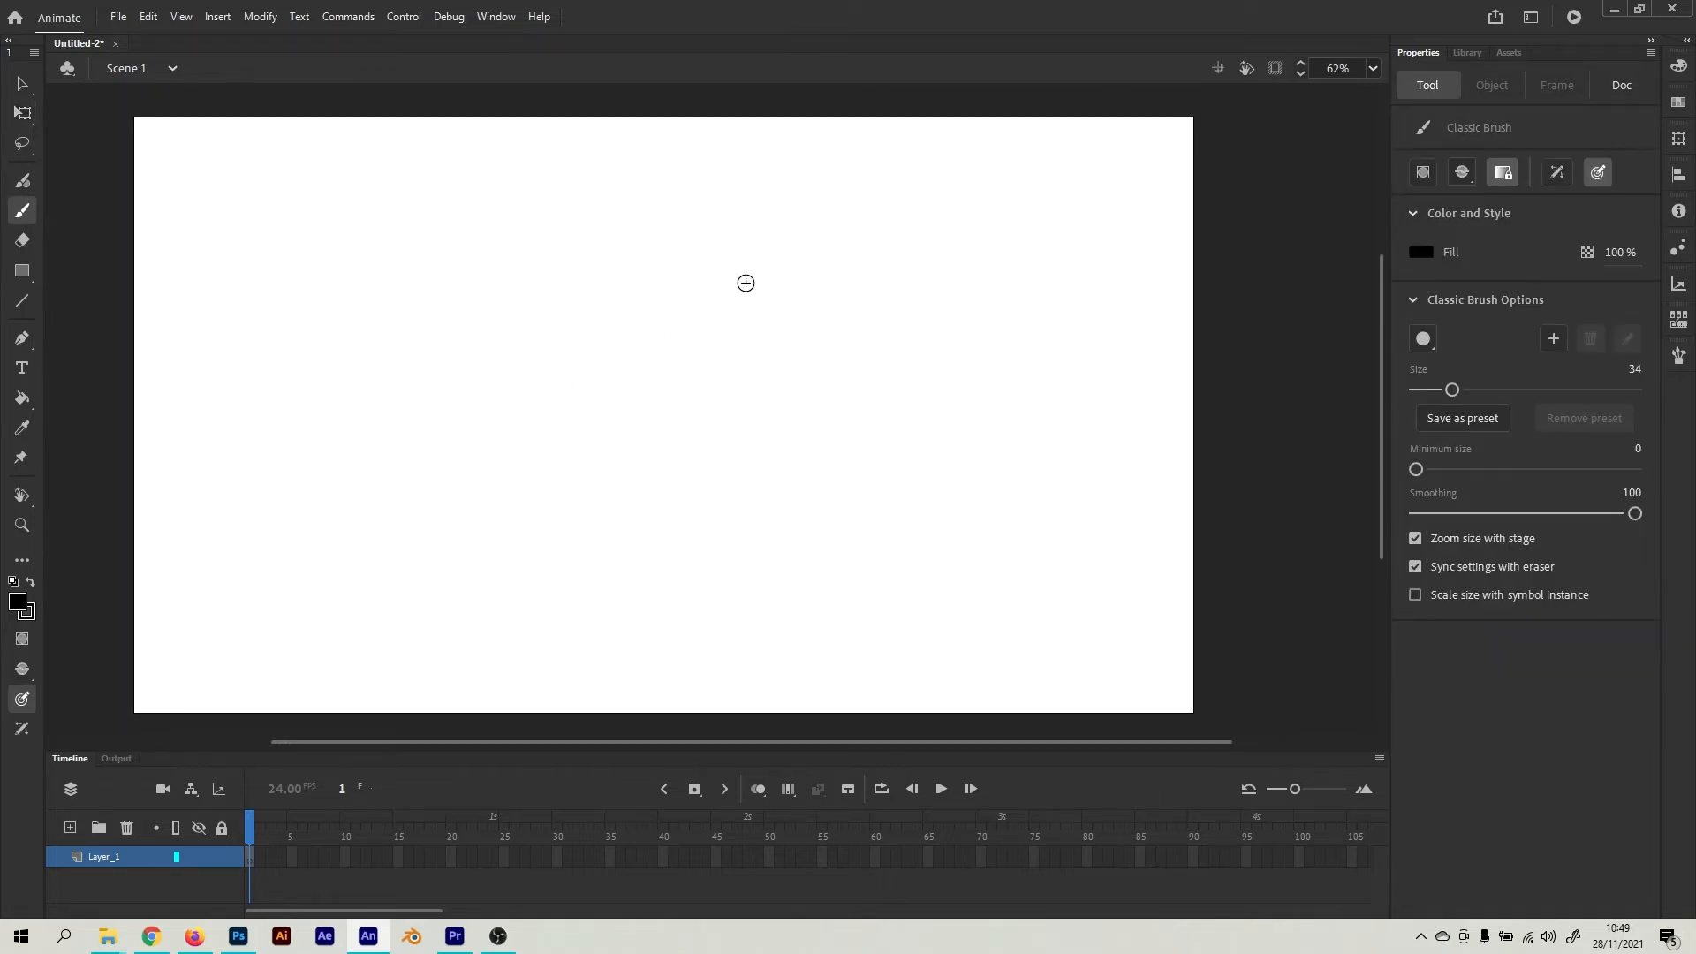
{"action": "mouse_move", "coordinate": [618, 243]}
{"action": "left_mouse_down"}
{"action": "mouse_move", "coordinate": [604, 273]}
{"action": "mouse_move", "coordinate": [670, 257]}
{"action": "mouse_move", "coordinate": [583, 321]}
{"action": "left_mouse_up"}
{"action": "left_click", "coordinate": [627, 325]}
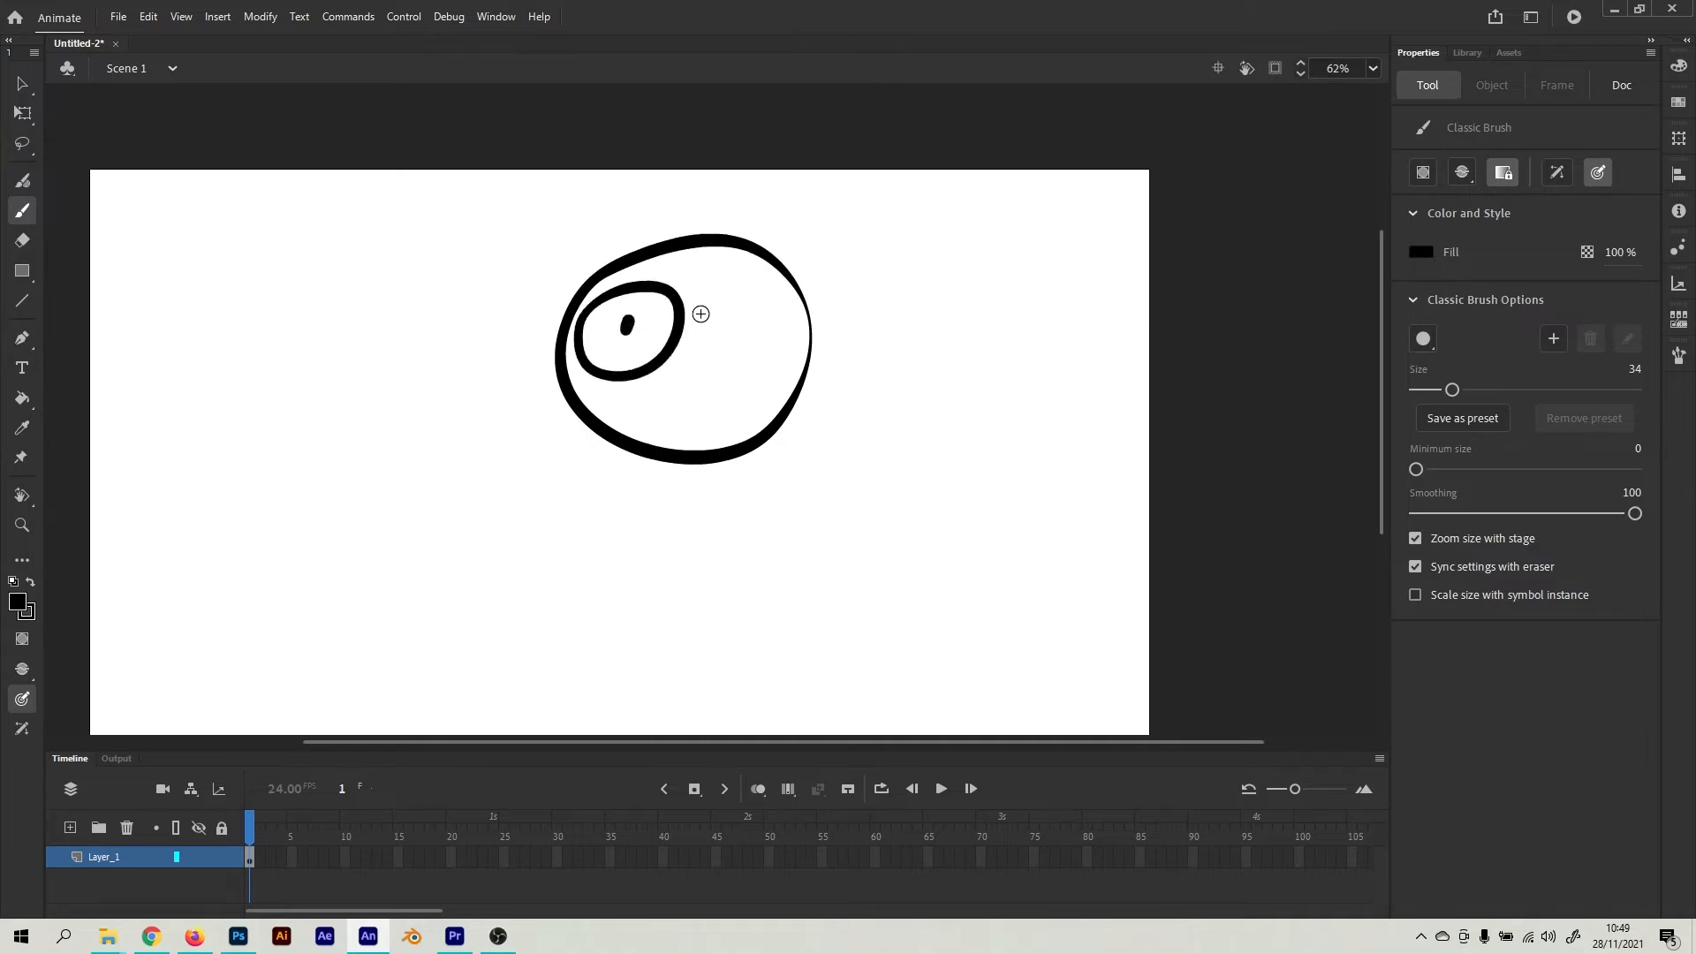
{"action": "mouse_move", "coordinate": [720, 284]}
{"action": "left_mouse_down"}
{"action": "mouse_move", "coordinate": [782, 337]}
{"action": "mouse_move", "coordinate": [720, 287]}
{"action": "left_mouse_up"}
{"action": "left_click", "coordinate": [728, 311]}
{"action": "left_click_drag", "start_coordinate": [651, 397], "coordinate": [681, 418]}
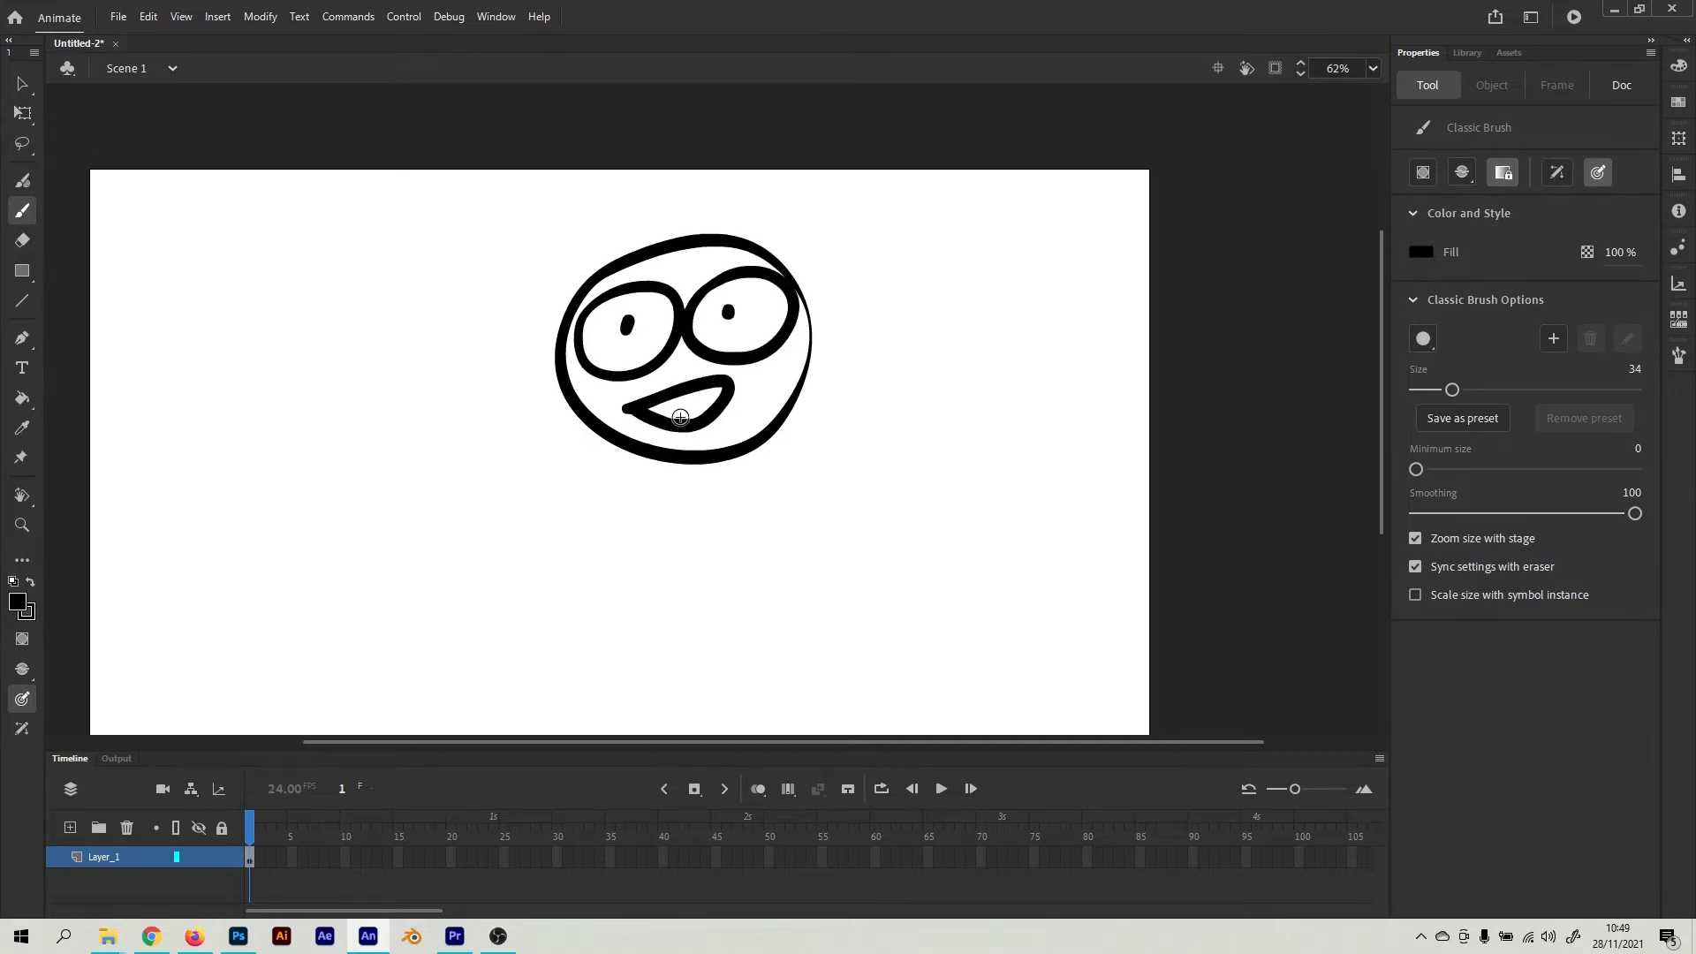
{"action": "left_click_drag", "start_coordinate": [1019, 280], "coordinate": [946, 267]}
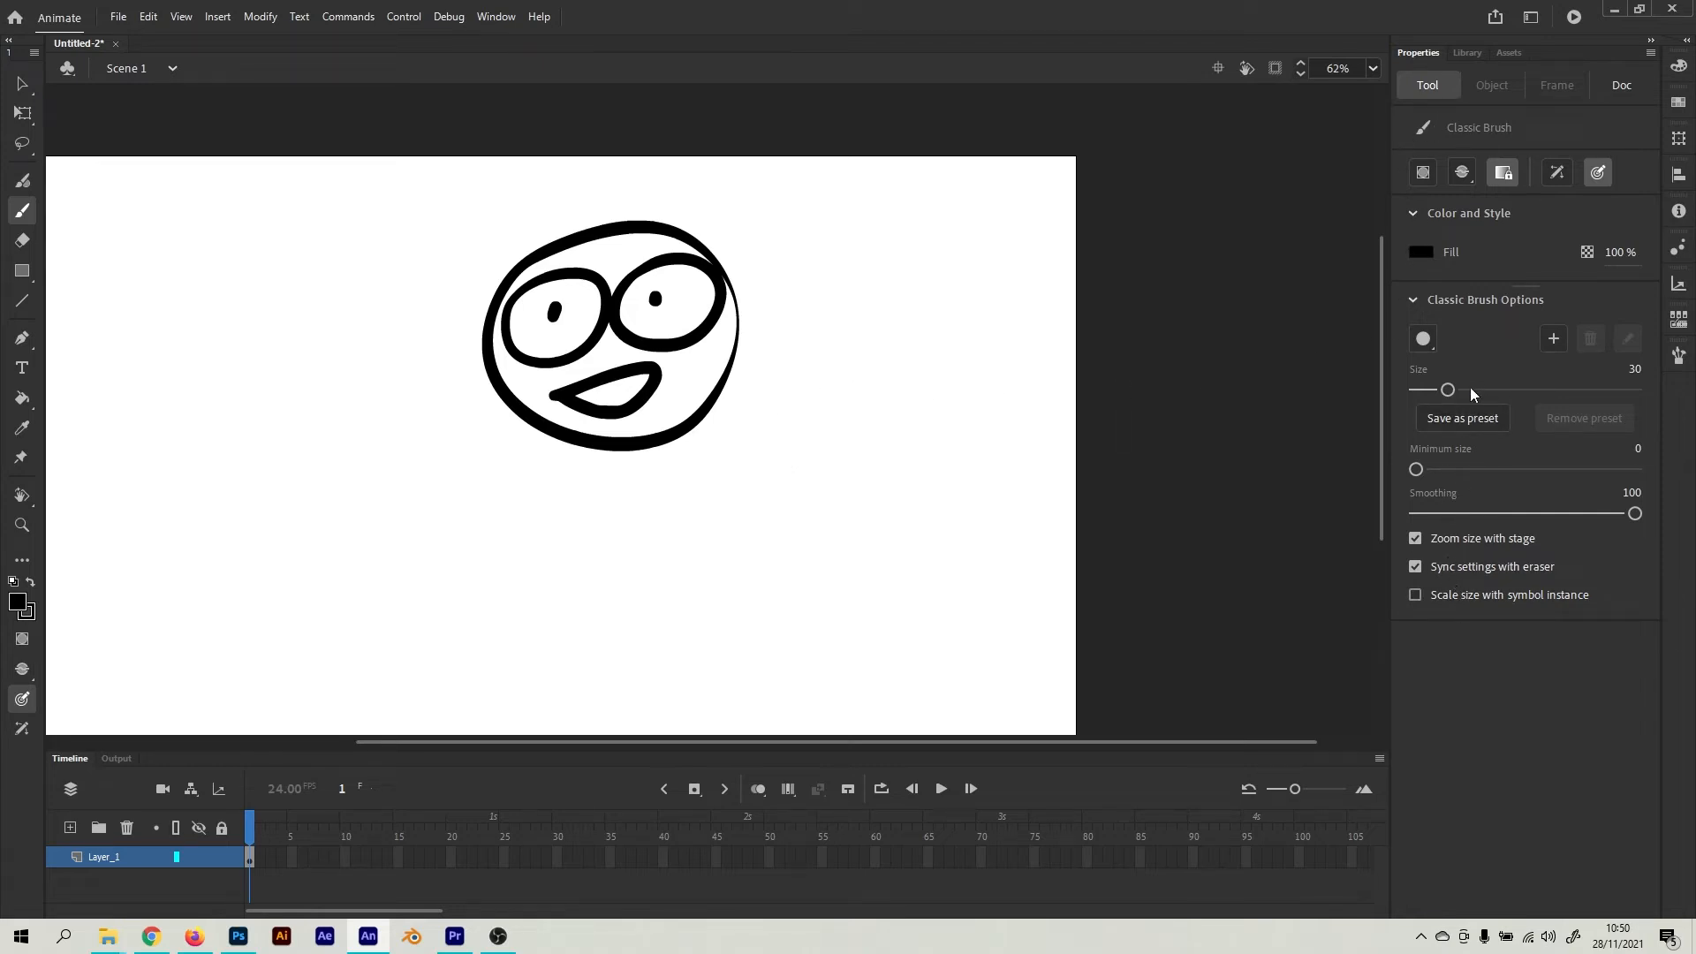
{"action": "mouse_move", "coordinate": [1449, 392]}
{"action": "left_mouse_down"}
{"action": "mouse_move", "coordinate": [1411, 388]}
{"action": "mouse_move", "coordinate": [1469, 391]}
{"action": "mouse_move", "coordinate": [1438, 401]}
{"action": "mouse_move", "coordinate": [1422, 379]}
{"action": "left_mouse_up"}
Select the whole face with the Selection tool, move it slightly down and to the right, and deselect it
{"action": "left_click", "coordinate": [19, 82]}
{"action": "left_click_drag", "start_coordinate": [283, 202], "coordinate": [405, 251]}
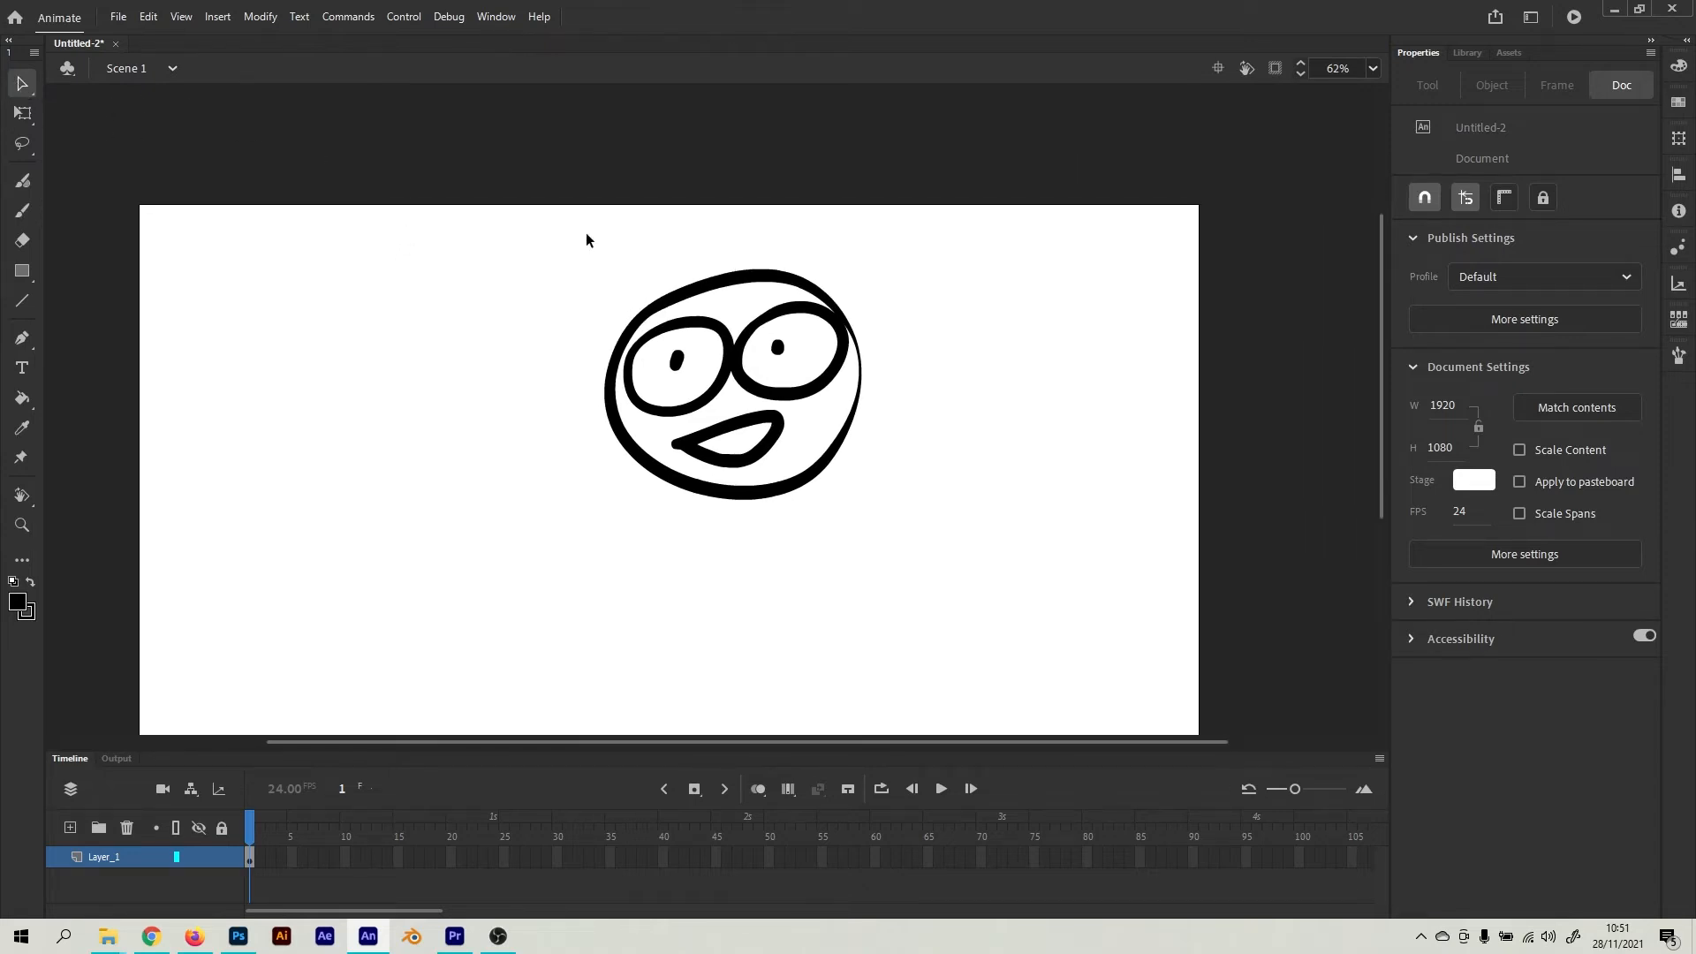
{"action": "left_click_drag", "start_coordinate": [527, 221], "coordinate": [1051, 629]}
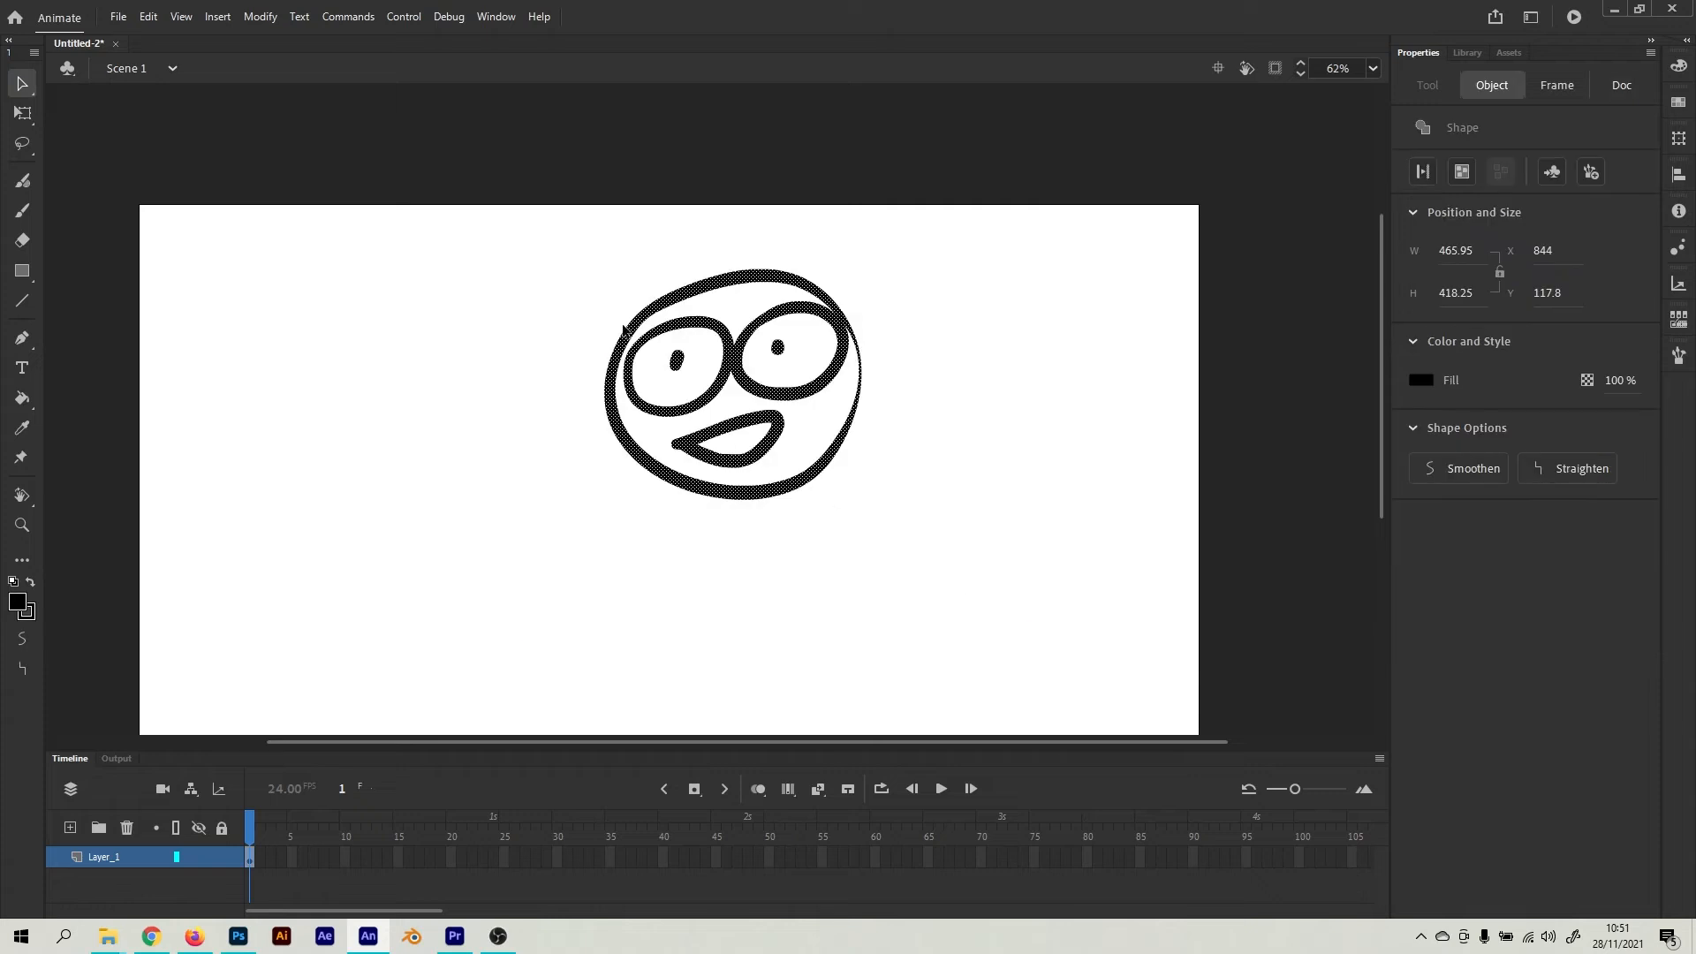
{"action": "left_click_drag", "start_coordinate": [711, 332], "coordinate": [746, 303]}
{"action": "left_click", "coordinate": [528, 223]}
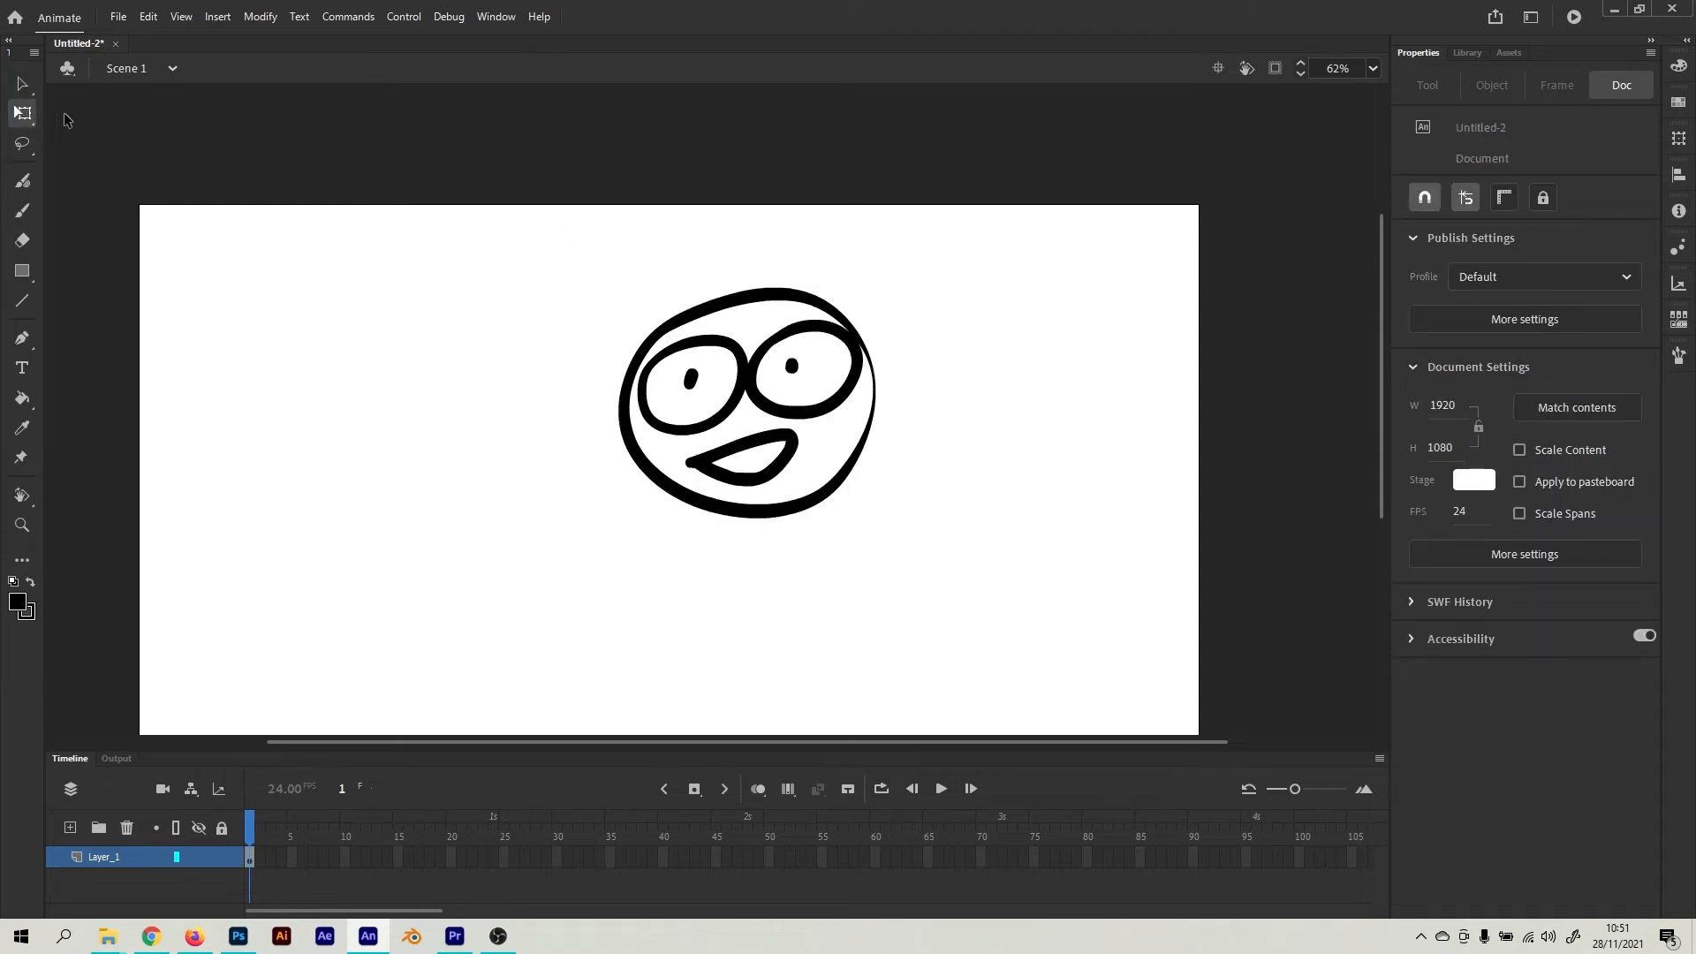
Flip the whole face vertically and horizontally with Free Transform, enlarging it to about 839 × 868 px
{"action": "mouse_move", "coordinate": [522, 254]}
{"action": "left_mouse_down"}
{"action": "mouse_move", "coordinate": [863, 445]}
{"action": "mouse_move", "coordinate": [927, 530]}
{"action": "left_mouse_up"}
{"action": "left_click_drag", "start_coordinate": [746, 282], "coordinate": [755, 627]}
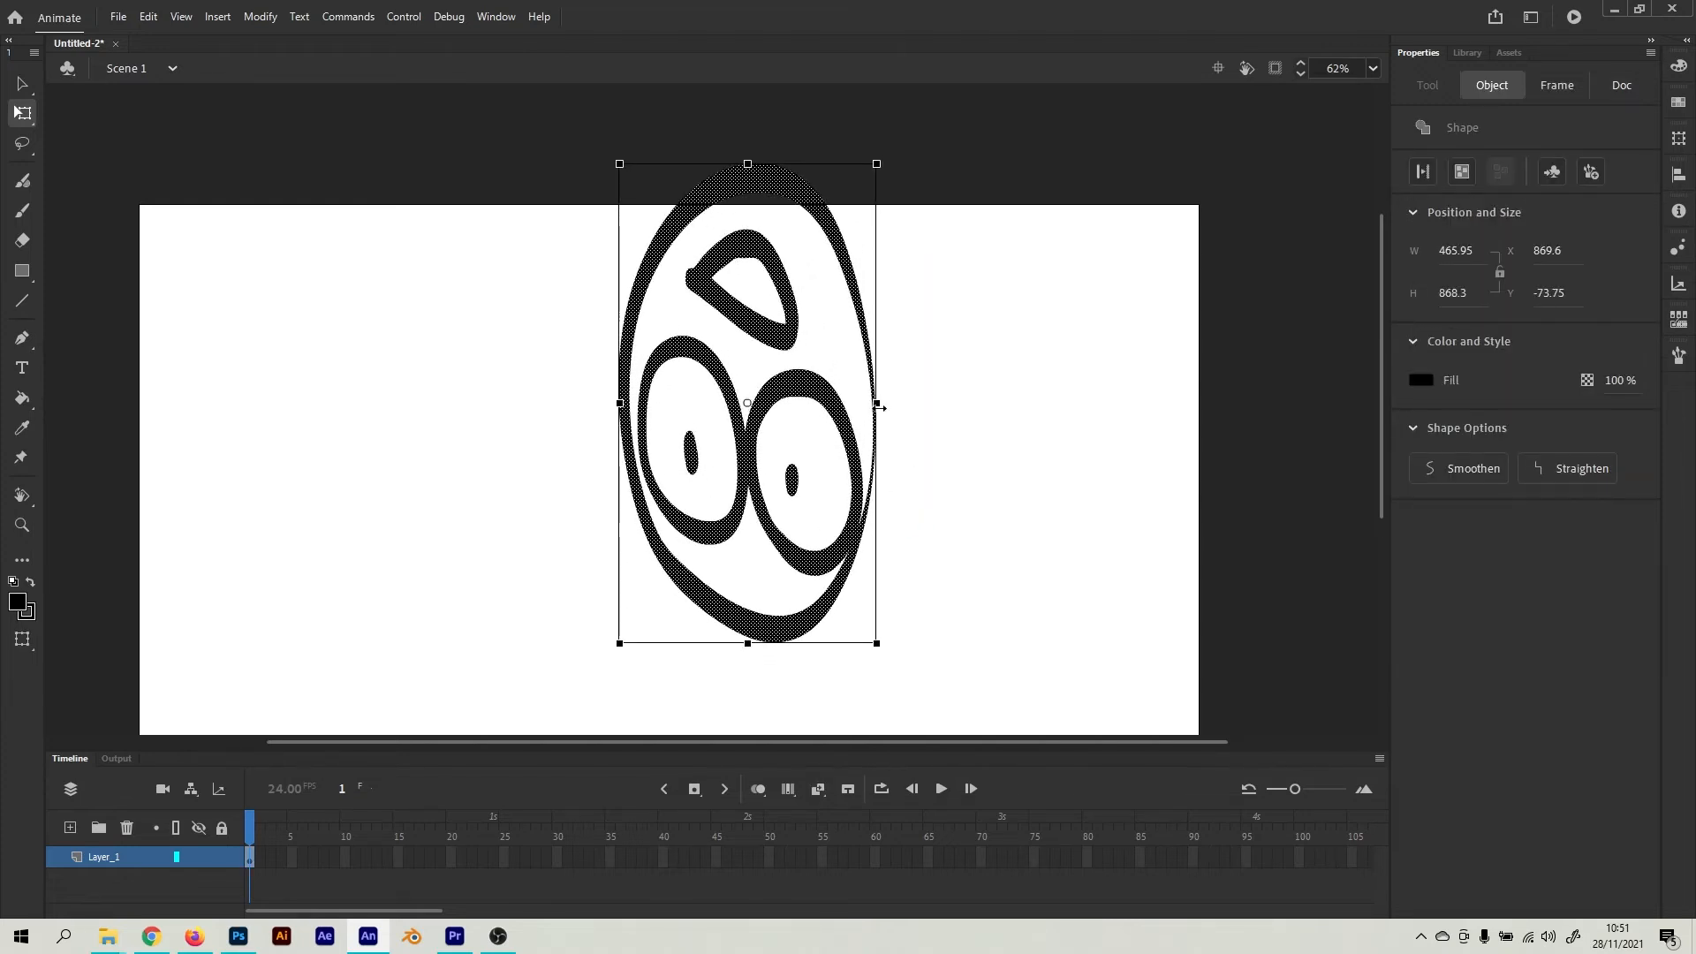
{"action": "left_click_drag", "start_coordinate": [877, 401], "coordinate": [1201, 384]}
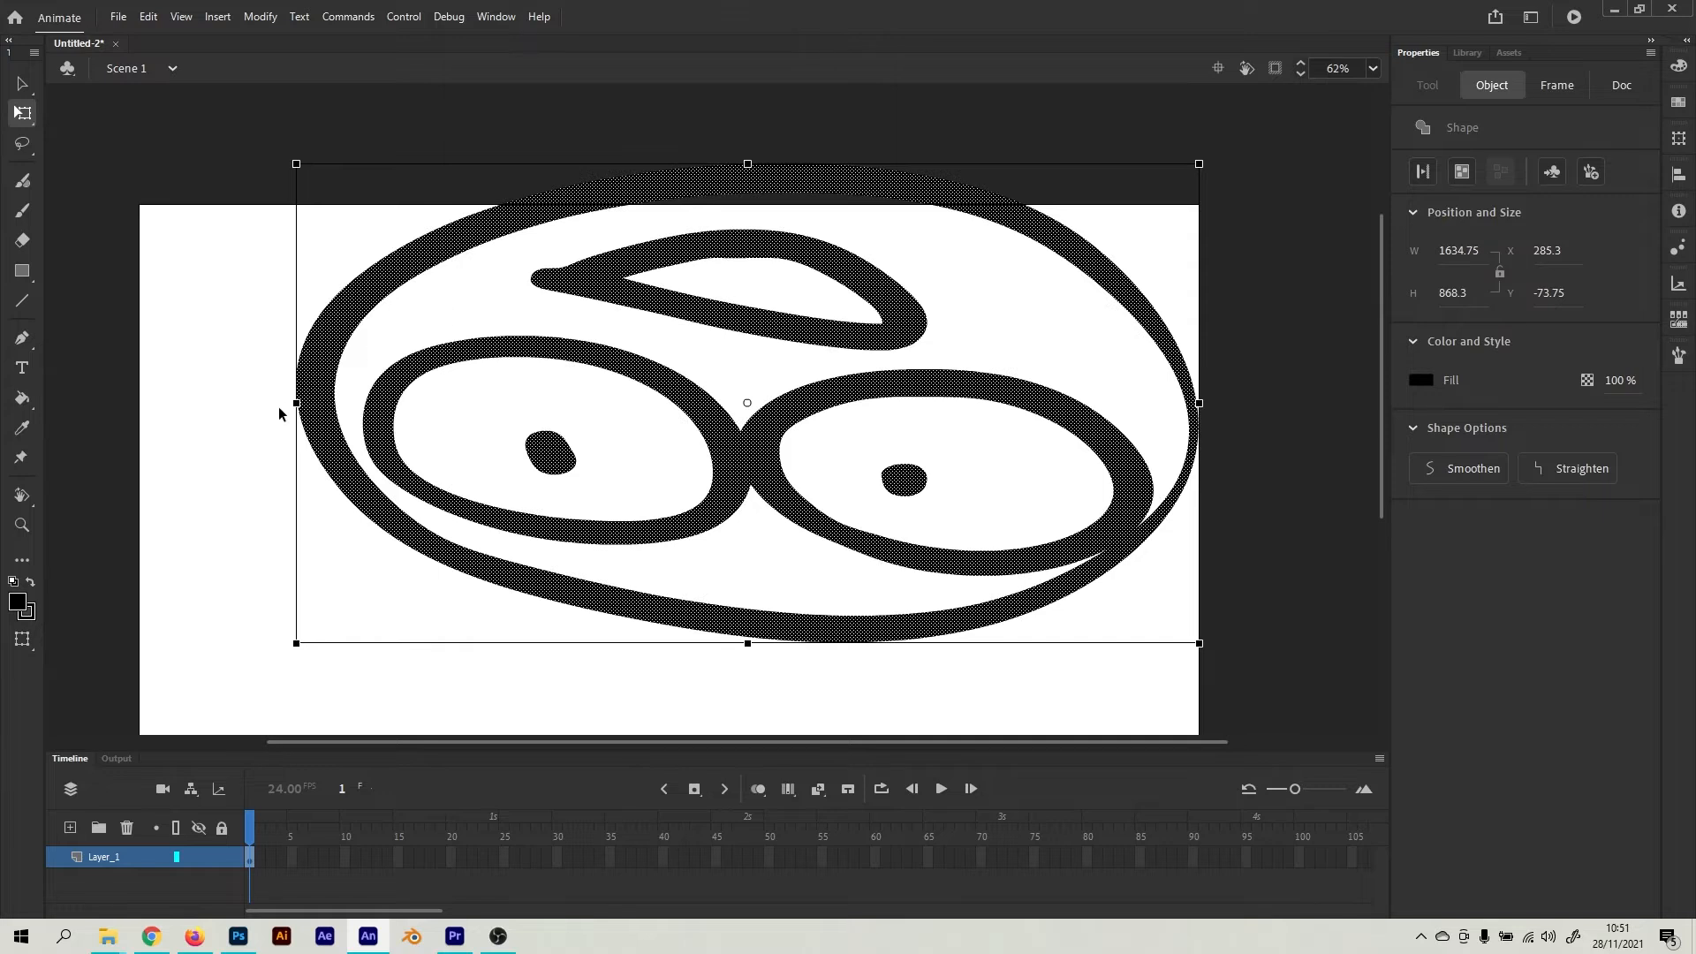
{"action": "left_click_drag", "start_coordinate": [296, 402], "coordinate": [978, 371]}
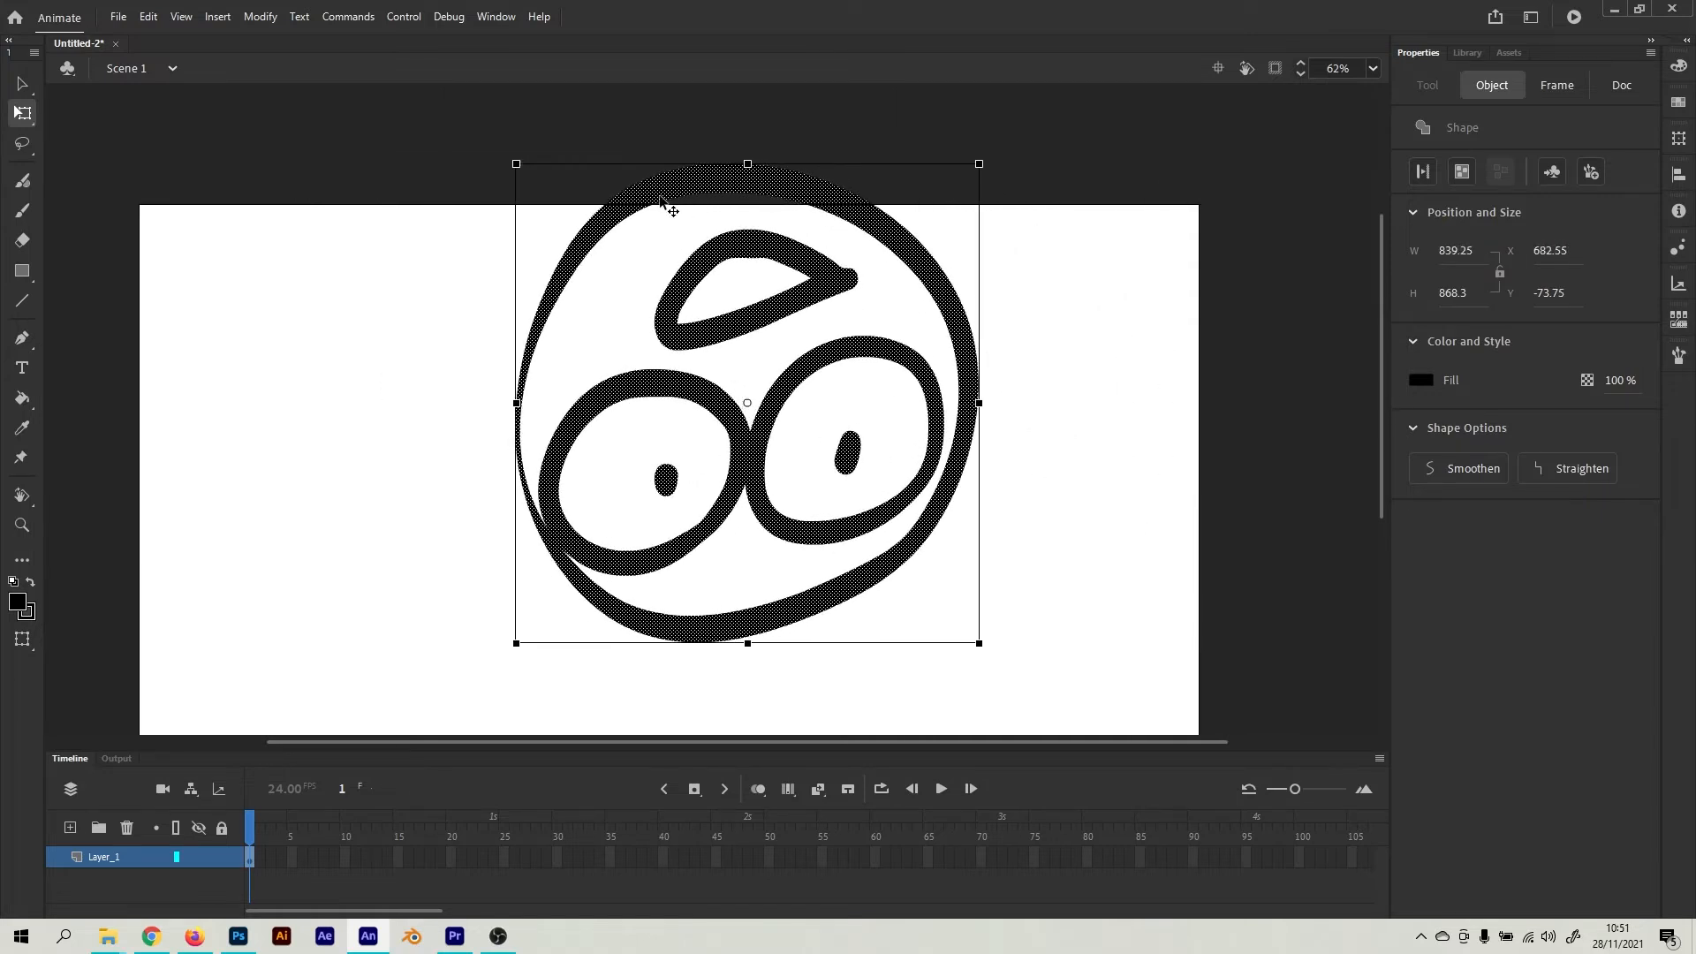
Skew the enlarged face horizontally by its upper edge to a width of about 1150 px and deselect it
{"action": "left_click", "coordinate": [747, 165]}
{"action": "left_click_drag", "start_coordinate": [752, 162], "coordinate": [1016, 162]}
{"action": "left_click", "coordinate": [537, 217]}
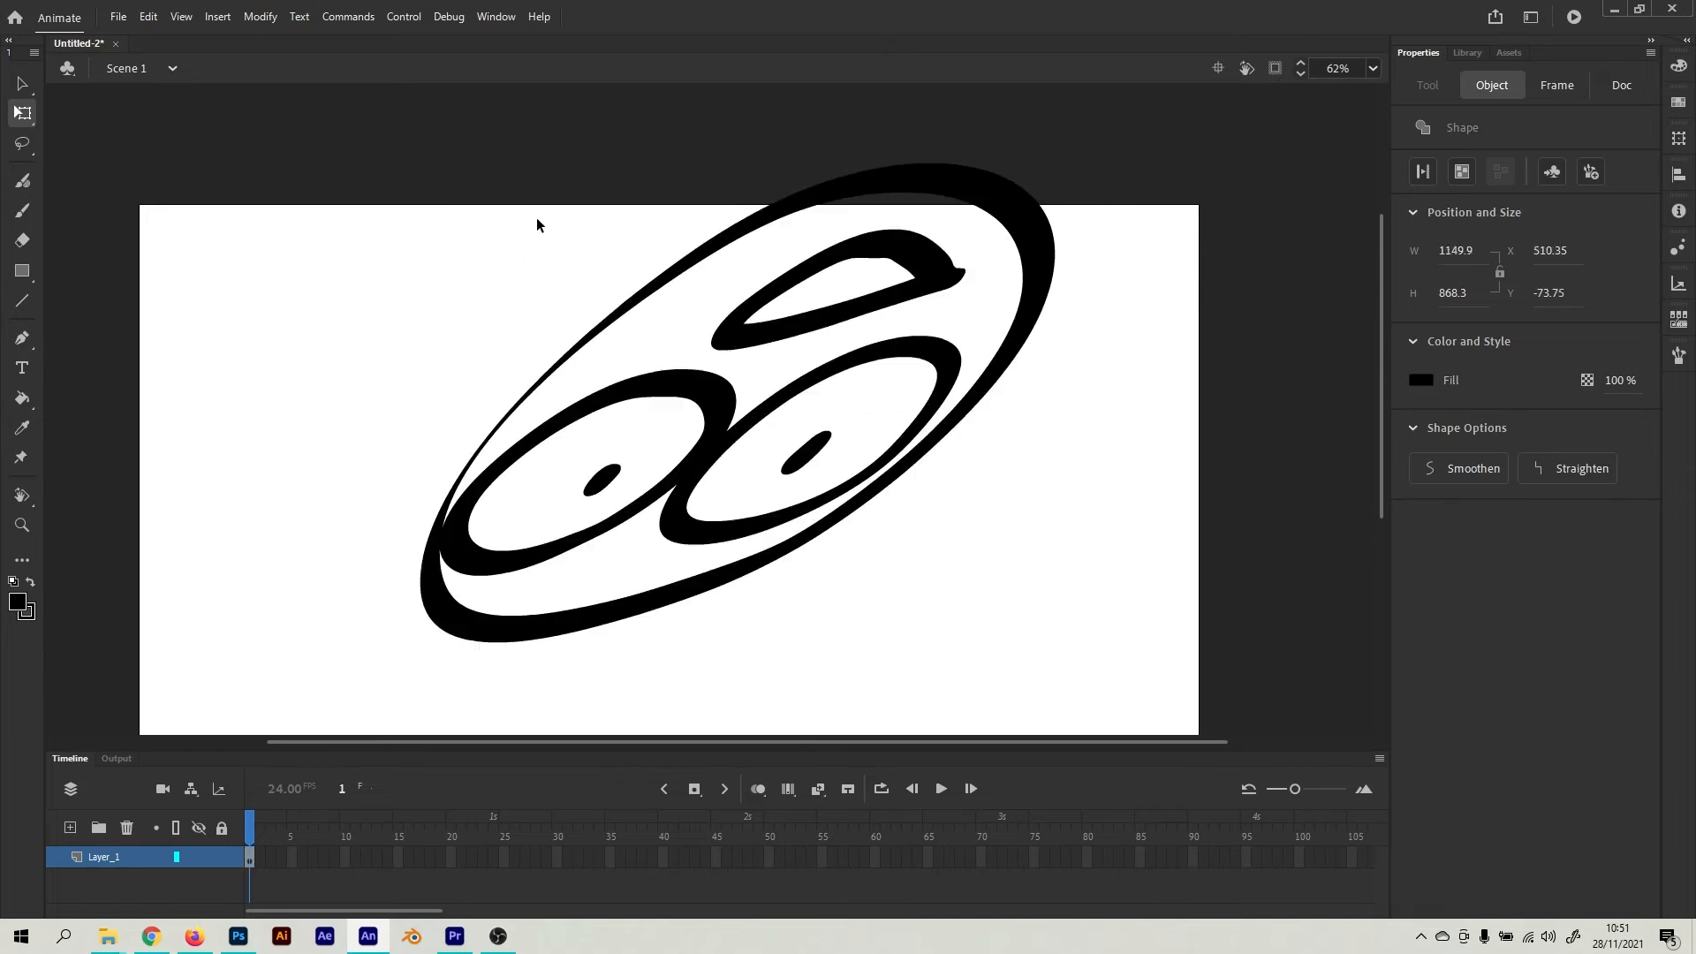
{"action": "left_click_drag", "start_coordinate": [437, 190], "coordinate": [500, 180]}
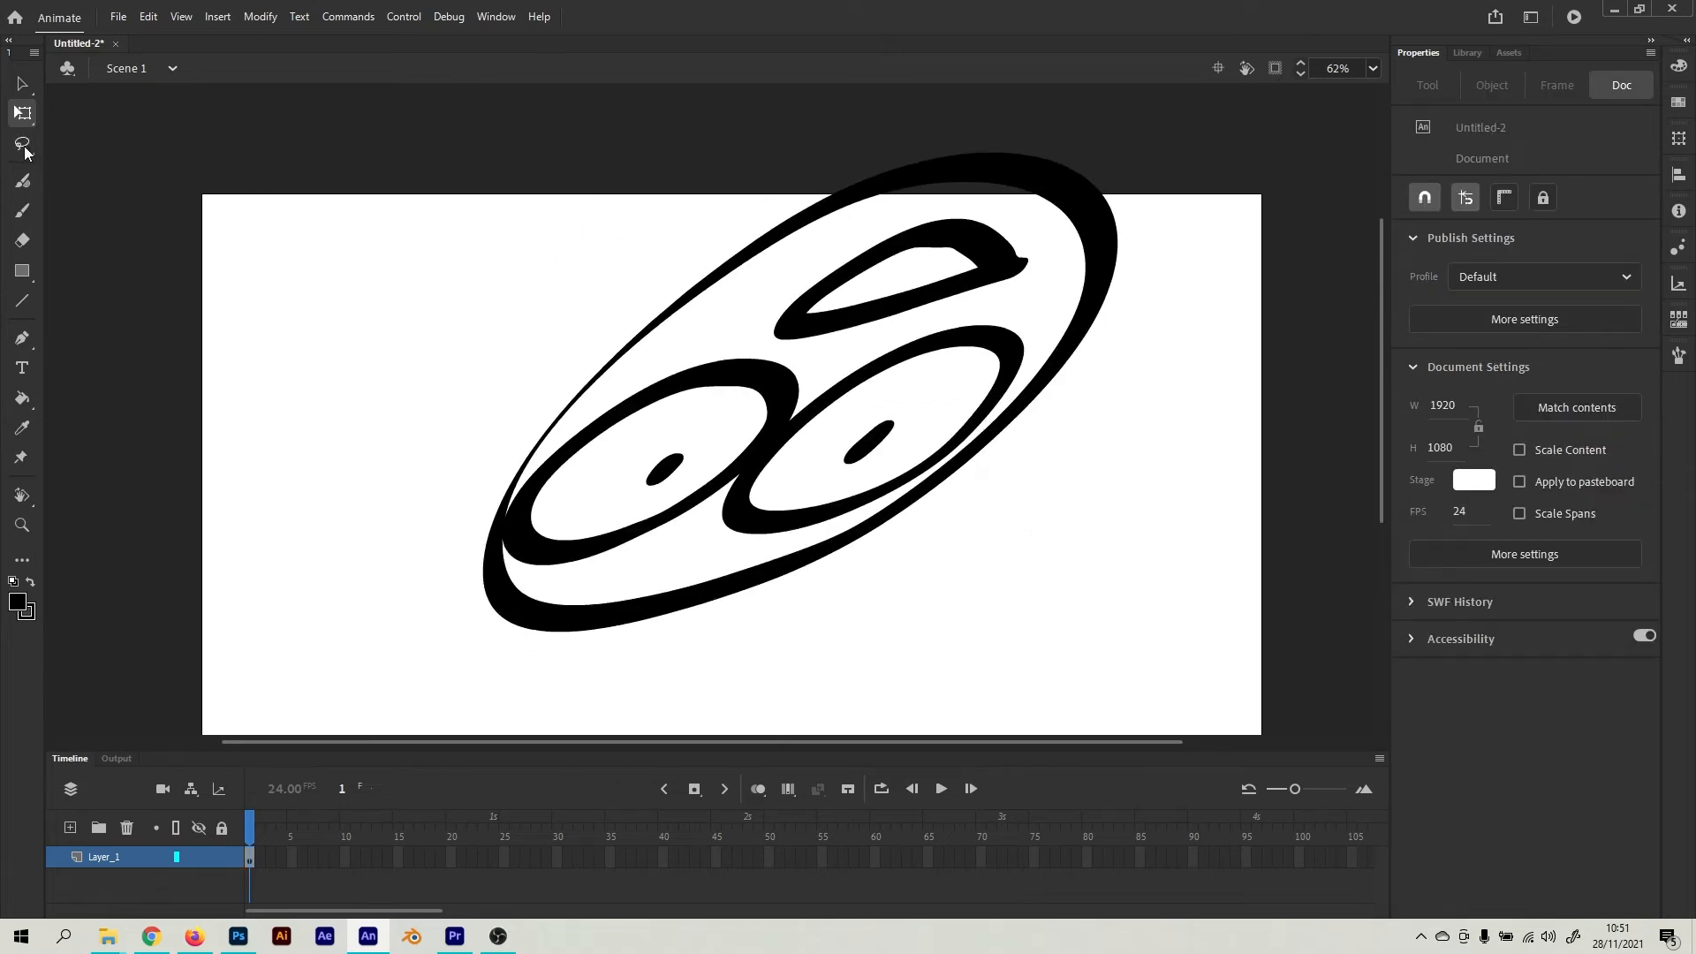
Lasso the left half of the skewed face, move it left away from the rest, and deselect it
{"action": "left_click", "coordinate": [23, 147]}
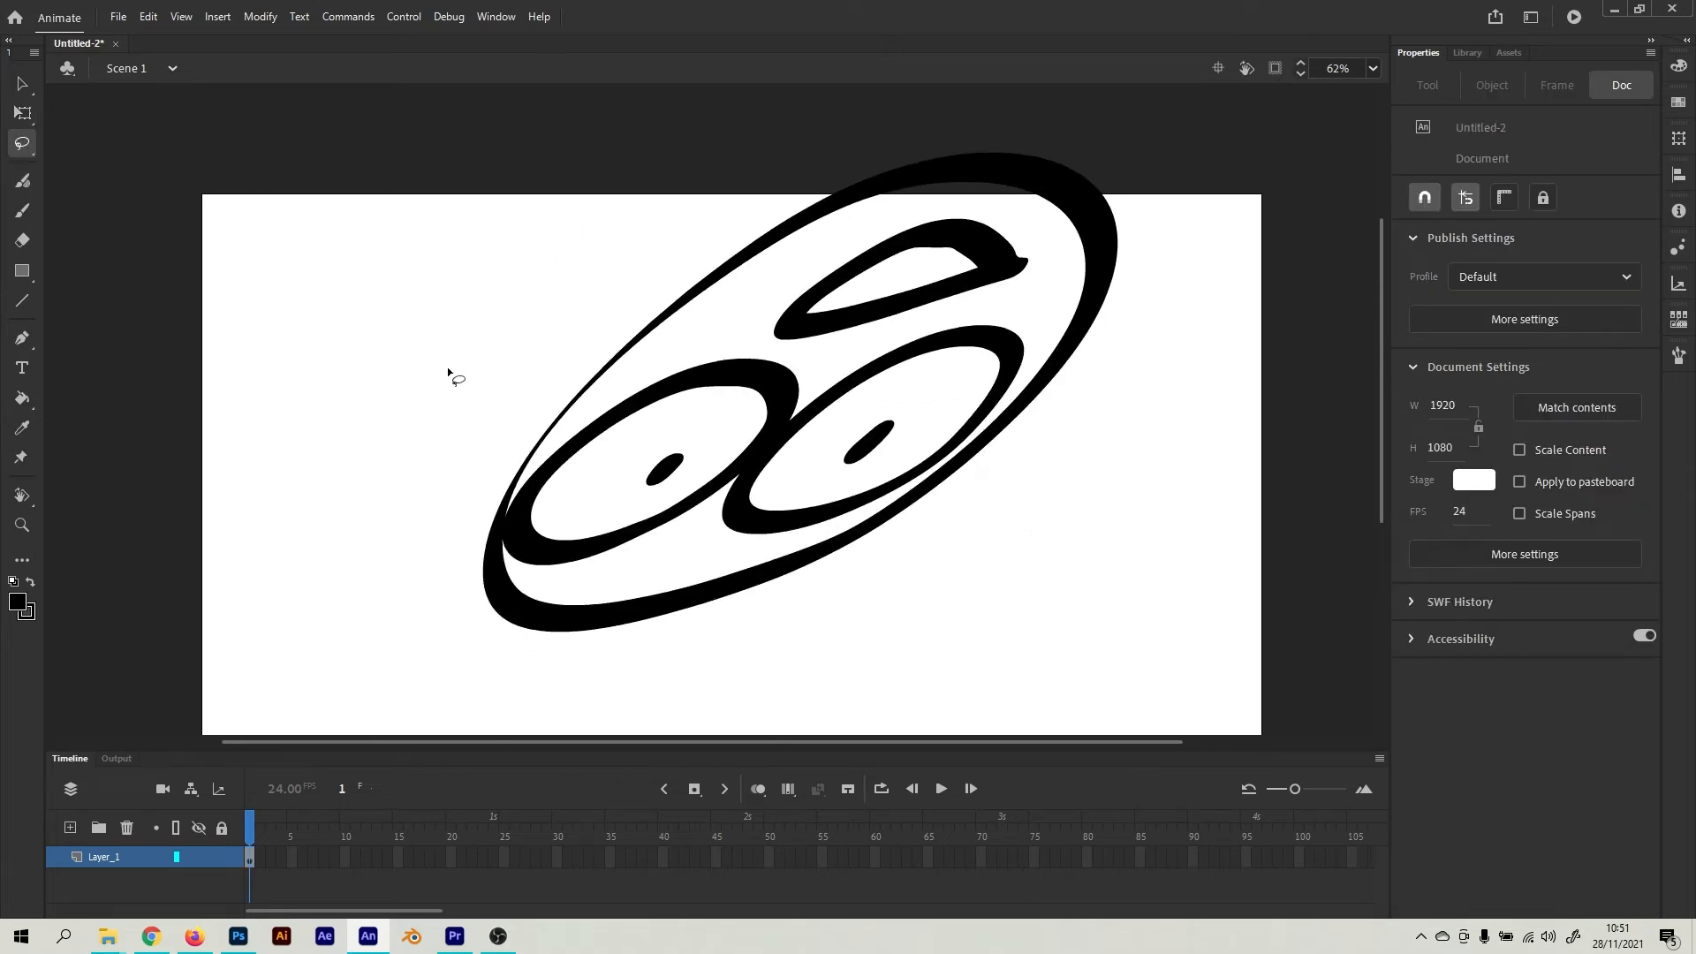
{"action": "mouse_move", "coordinate": [447, 367]}
{"action": "left_mouse_down"}
{"action": "mouse_move", "coordinate": [393, 580]}
{"action": "mouse_move", "coordinate": [847, 557]}
{"action": "mouse_move", "coordinate": [576, 256]}
{"action": "left_mouse_up"}
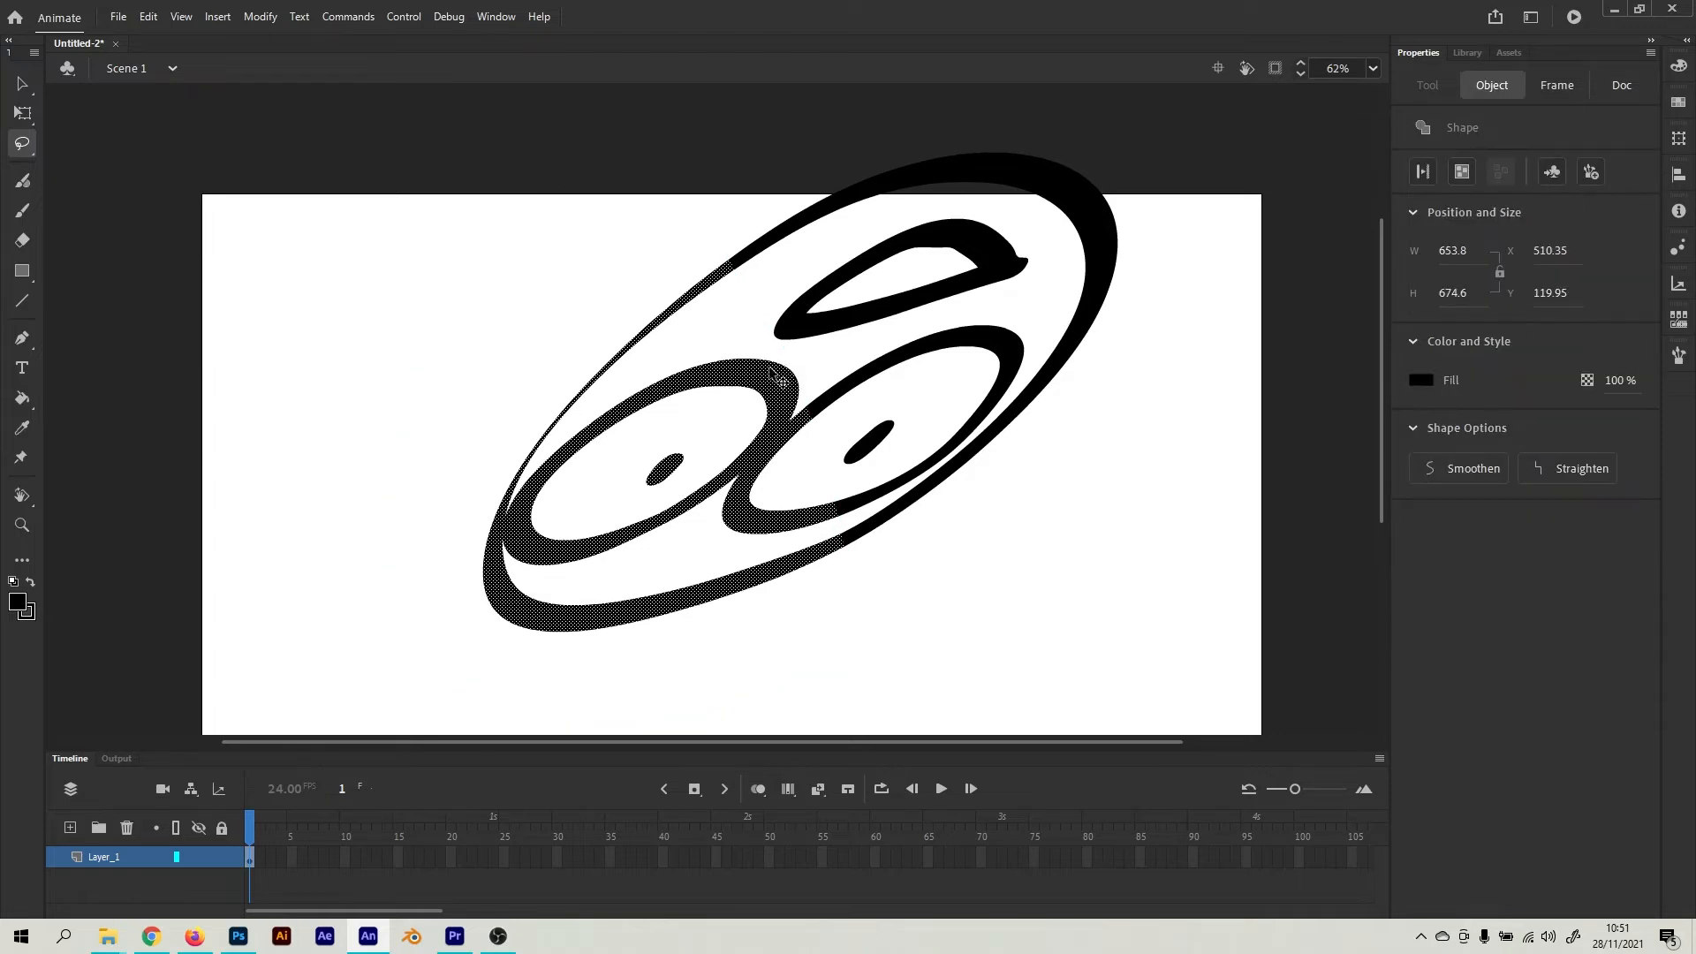
{"action": "left_click_drag", "start_coordinate": [789, 399], "coordinate": [610, 411]}
{"action": "left_click_drag", "start_coordinate": [650, 332], "coordinate": [669, 356]}
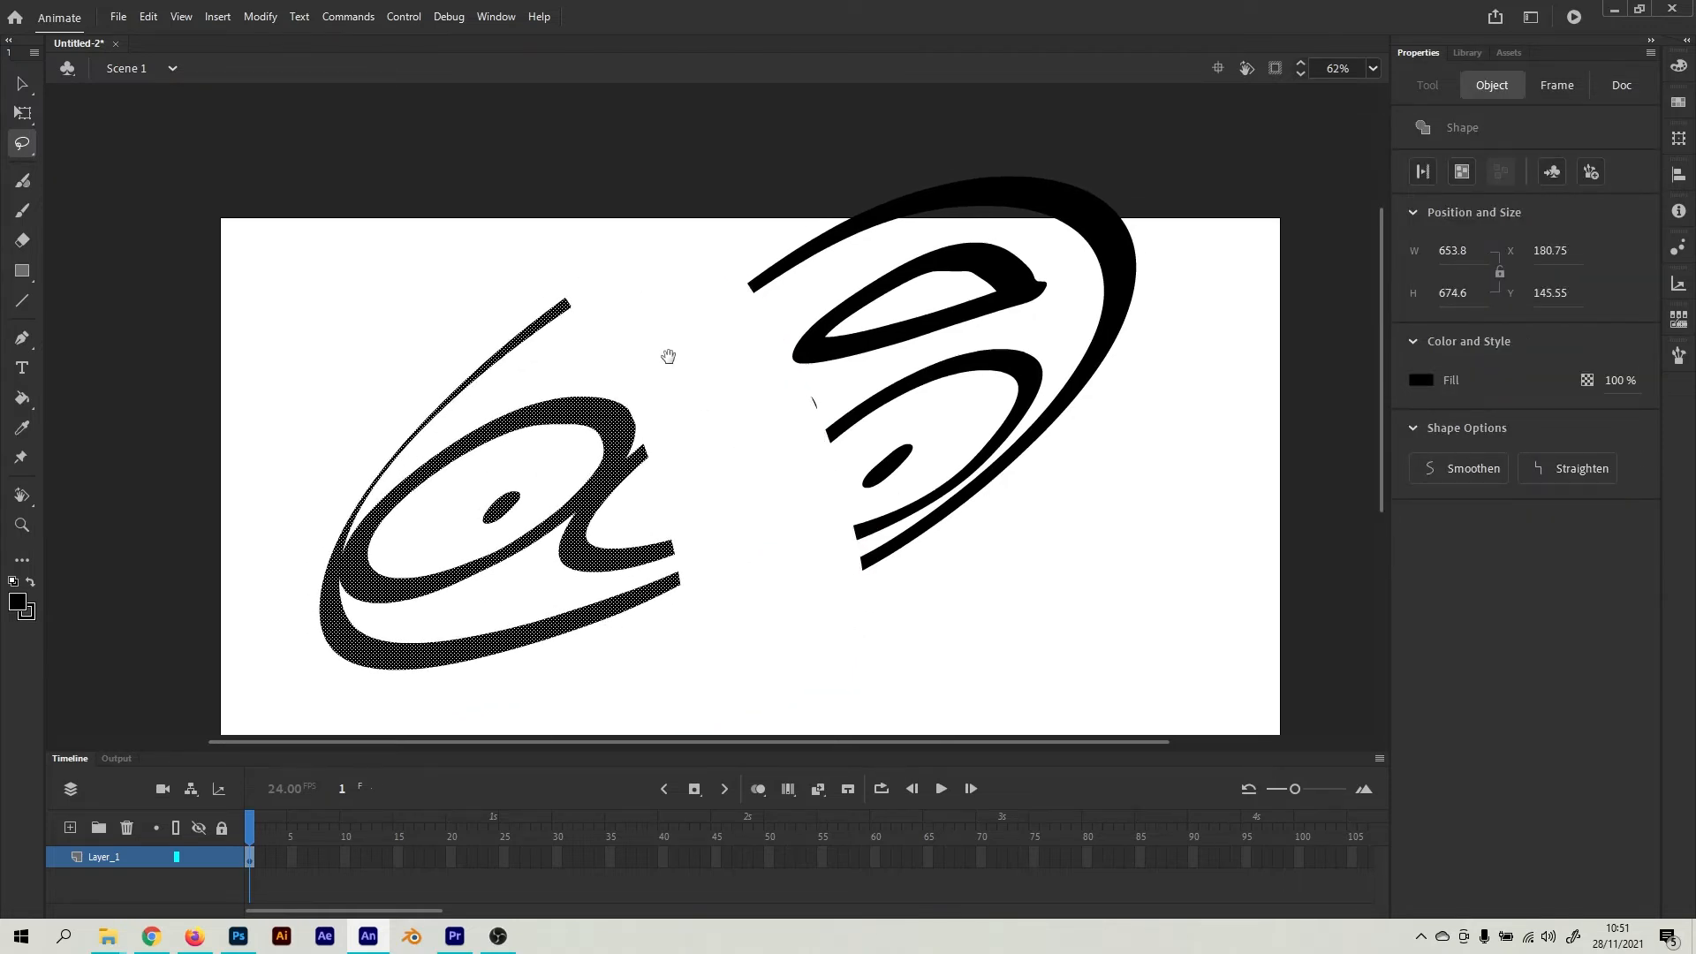
{"action": "left_click", "coordinate": [651, 361]}
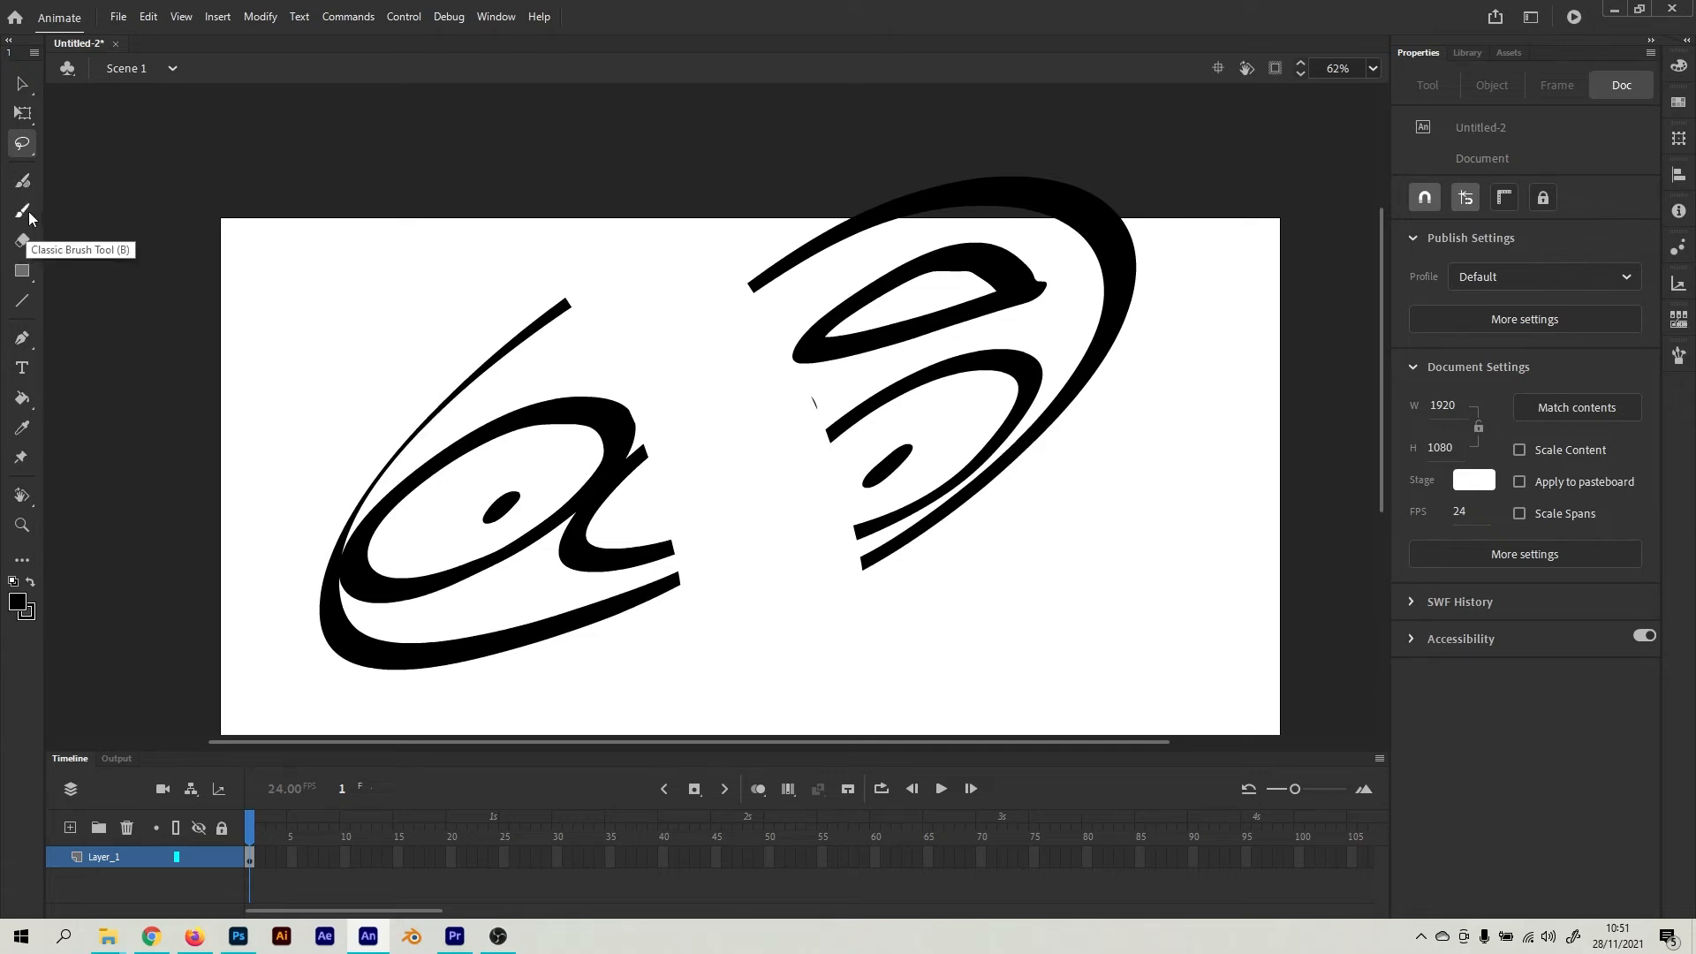
Erase the upper end of the thin outline on the detached left half of the face
{"action": "left_click", "coordinate": [22, 240]}
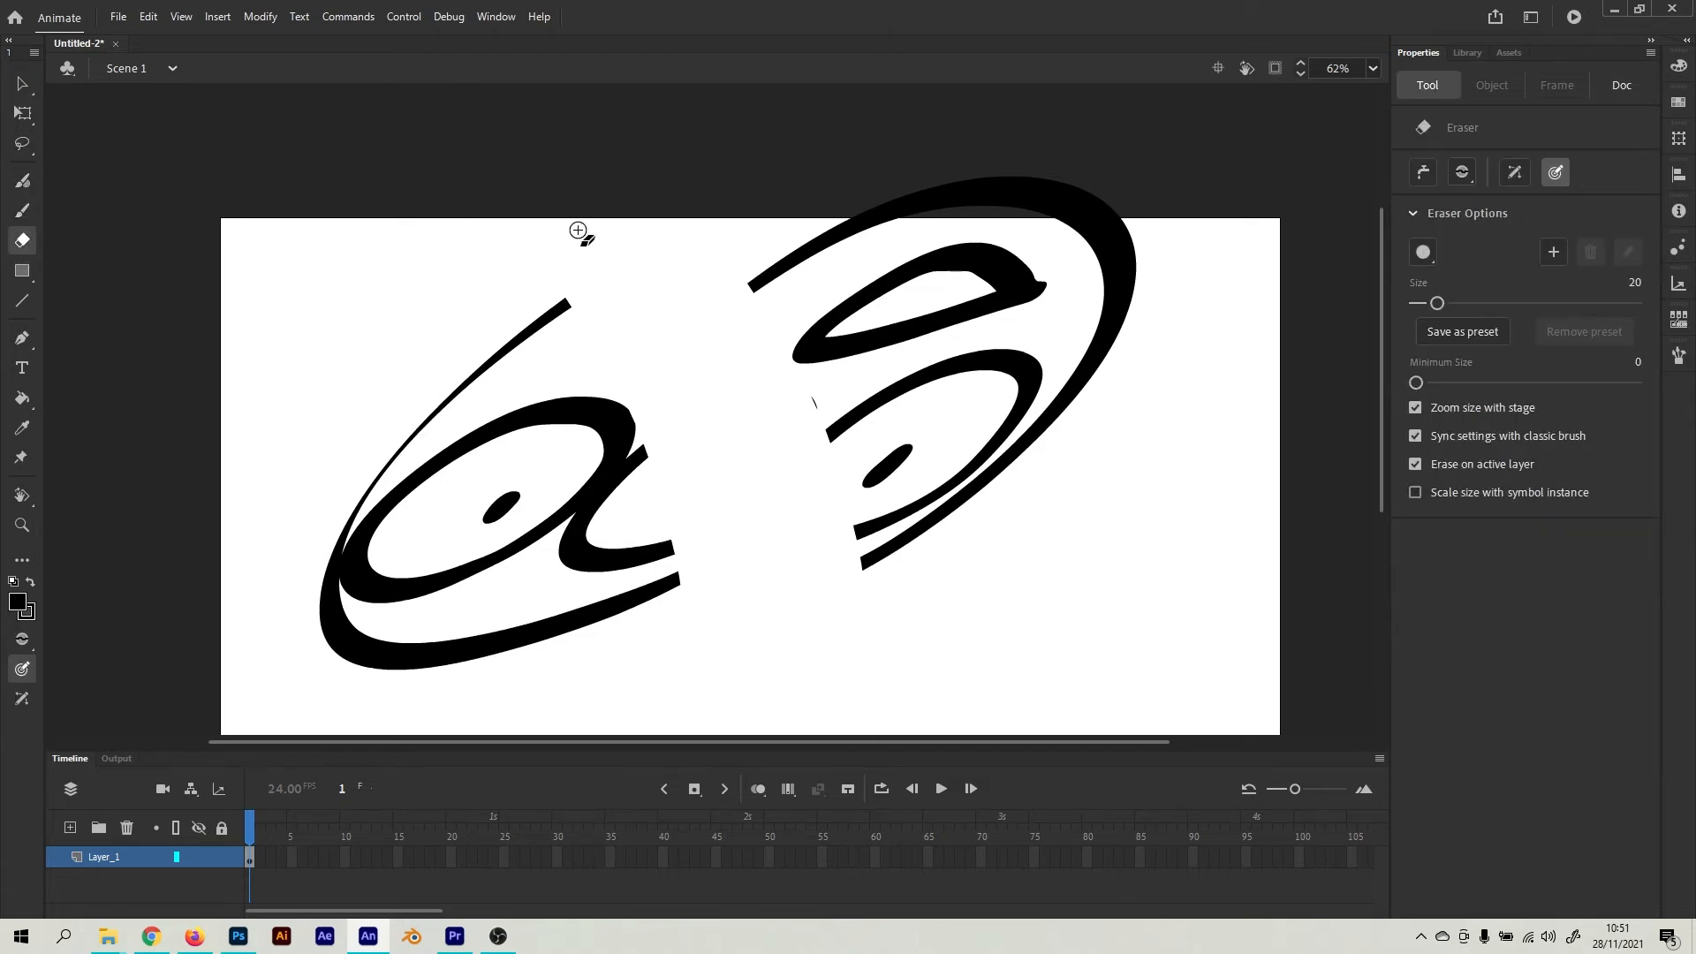
{"action": "left_click_drag", "start_coordinate": [573, 305], "coordinate": [487, 369]}
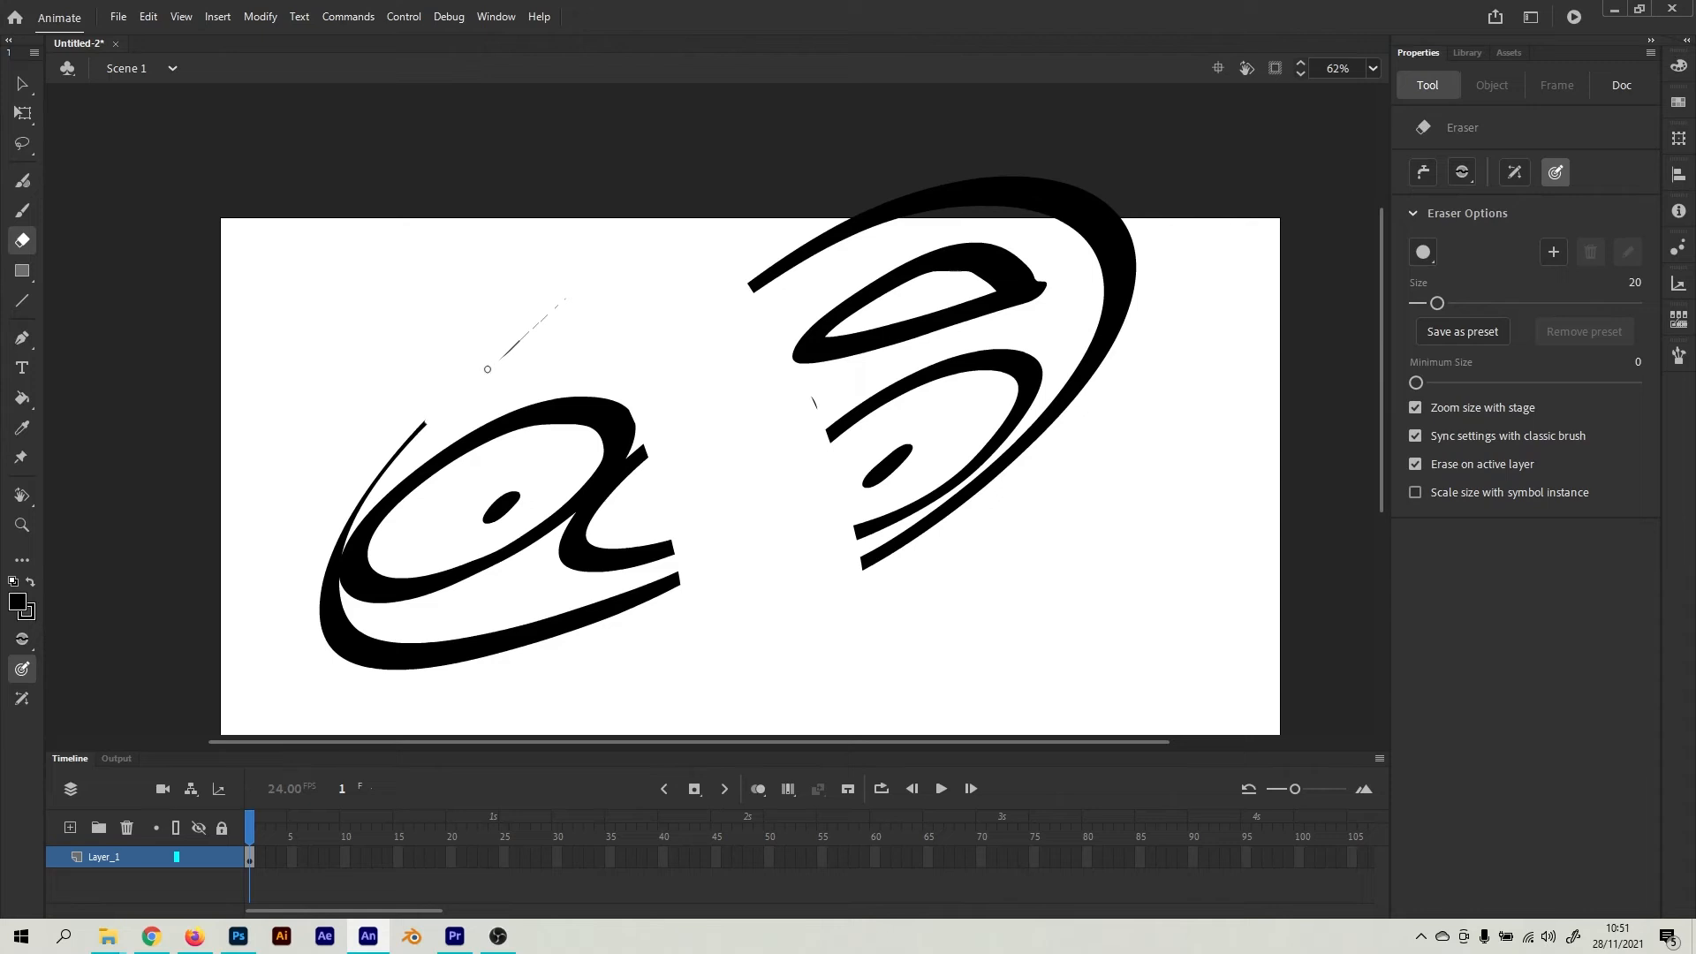
Draw a wide black rectangle near the stage's lower middle and a black square to its upper right
{"action": "left_click", "coordinate": [22, 271]}
{"action": "left_click_drag", "start_coordinate": [718, 530], "coordinate": [612, 285]}
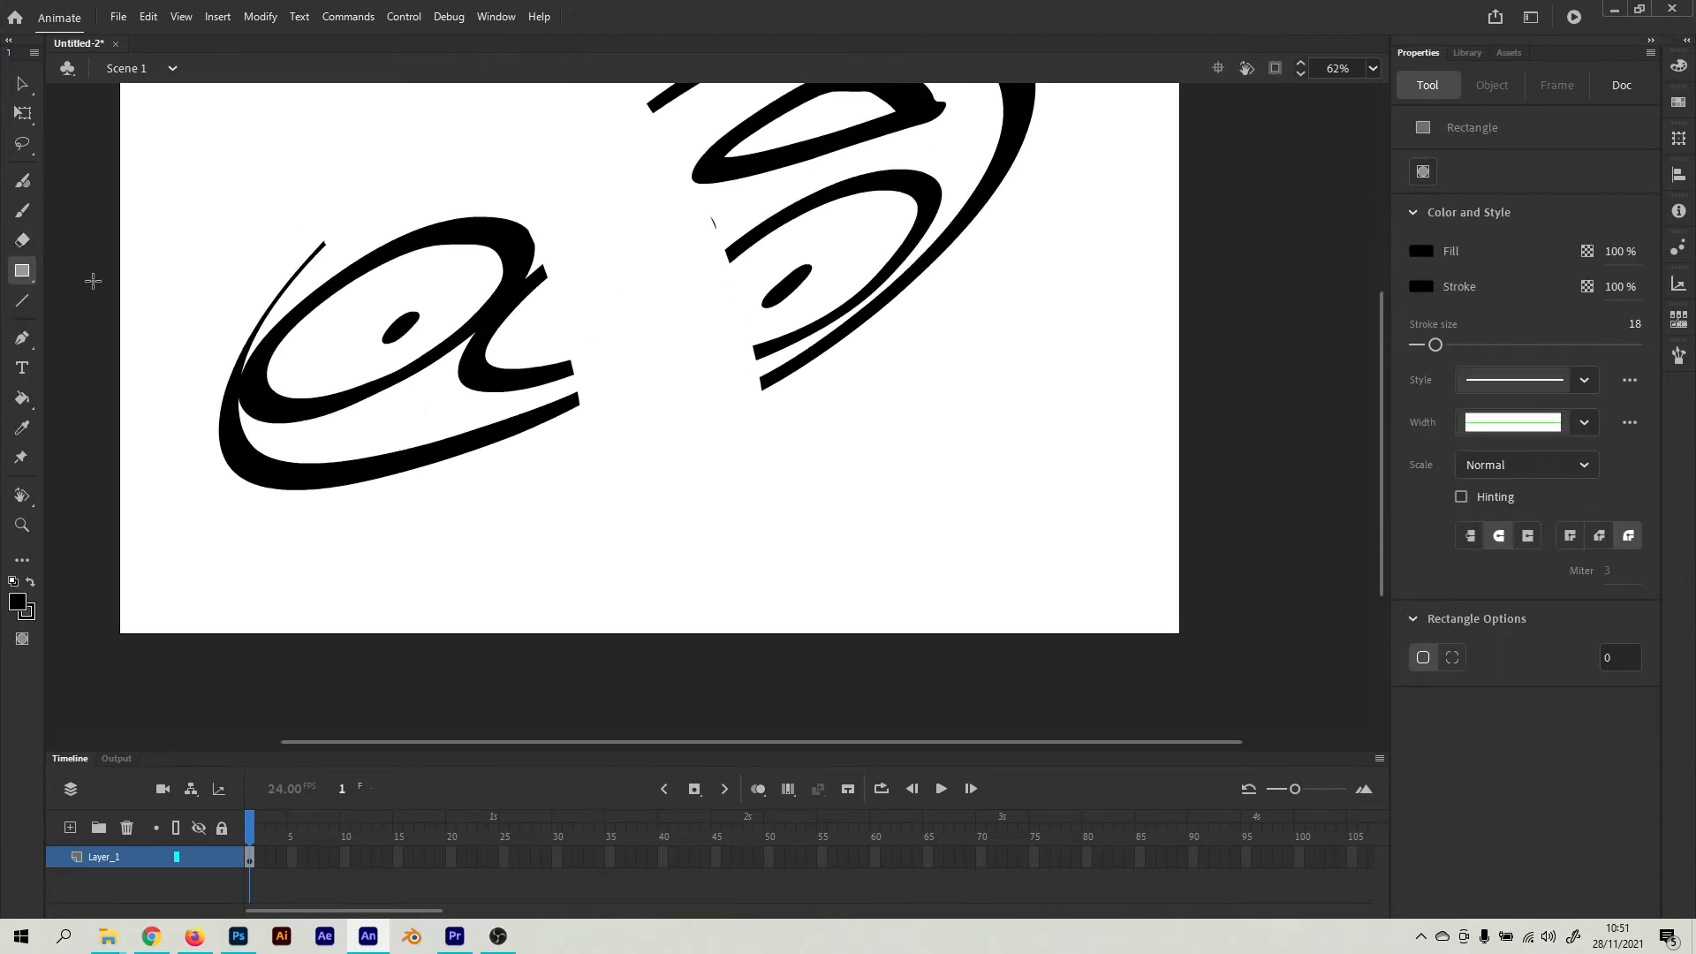
{"action": "left_click", "coordinate": [19, 273]}
{"action": "left_click_drag", "start_coordinate": [529, 477], "coordinate": [794, 596]}
{"action": "left_click_drag", "start_coordinate": [908, 377], "coordinate": [1029, 497]}
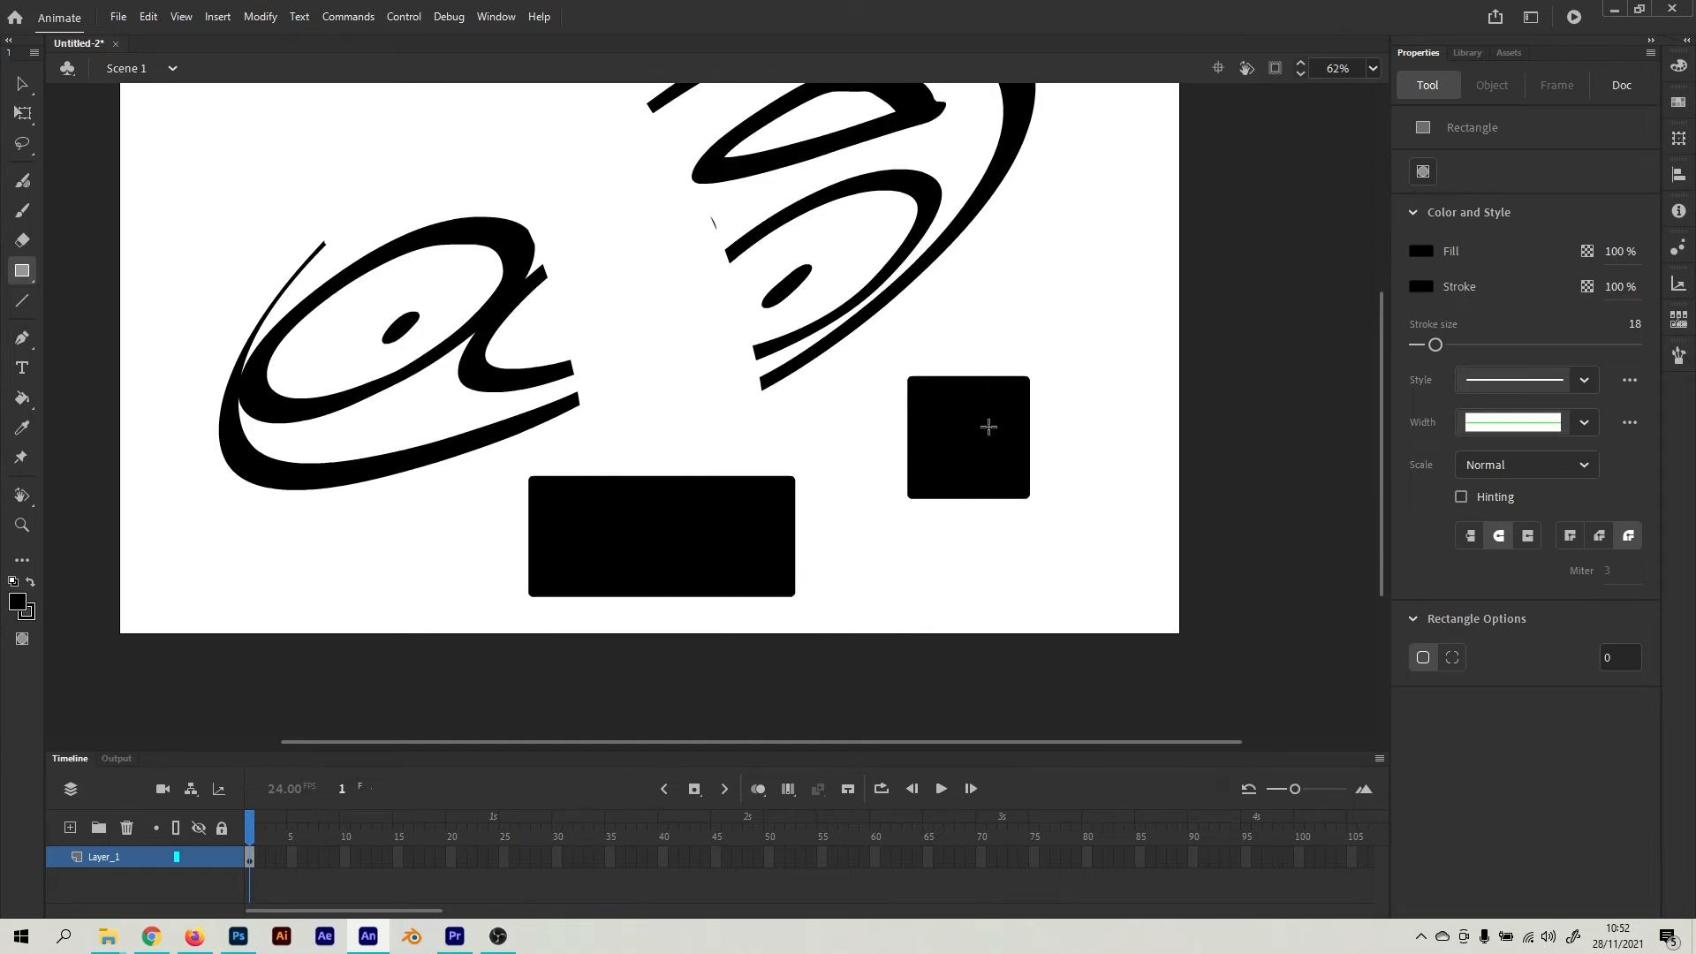
Draw a black circle at the stage's right edge and a wide black ellipse in the lower right corner with the Oval tool
{"action": "left_click", "coordinate": [23, 272]}
{"action": "left_click", "coordinate": [97, 328]}
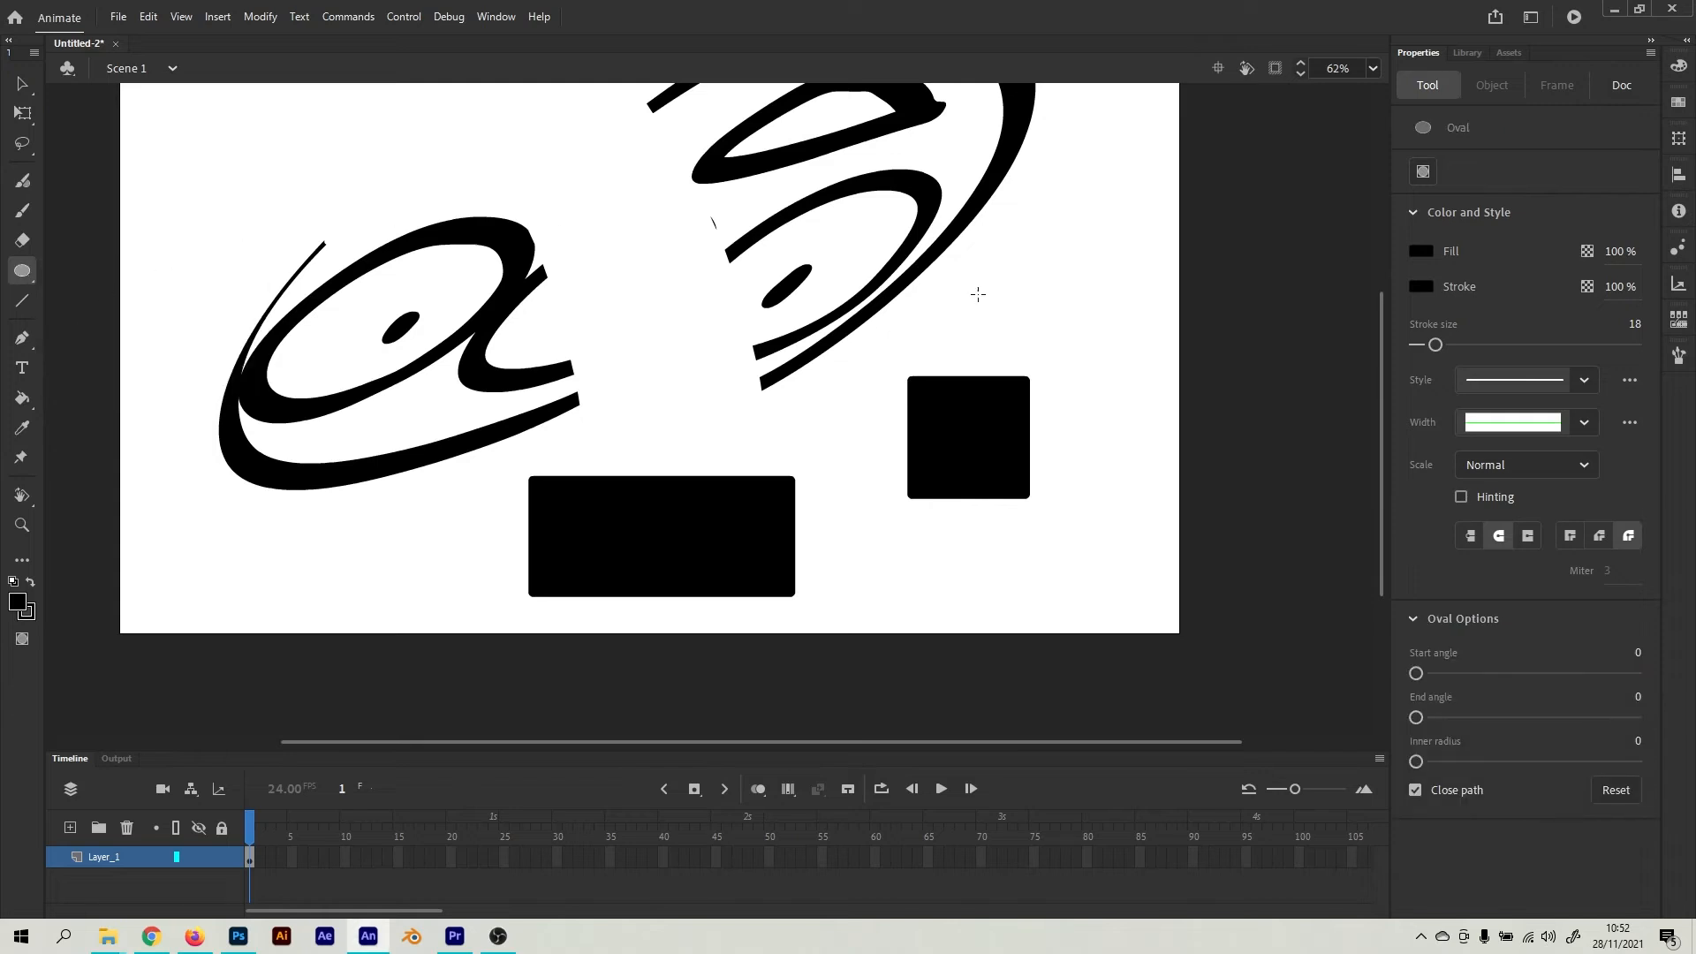
{"action": "left_click_drag", "start_coordinate": [1036, 232], "coordinate": [1185, 428]}
{"action": "left_click_drag", "start_coordinate": [861, 553], "coordinate": [1194, 642]}
Draw two horizontal lines near the stage's upper left and a long 45-degree diagonal between the face halves with the Line tool
{"action": "left_click_drag", "start_coordinate": [576, 269], "coordinate": [642, 362]}
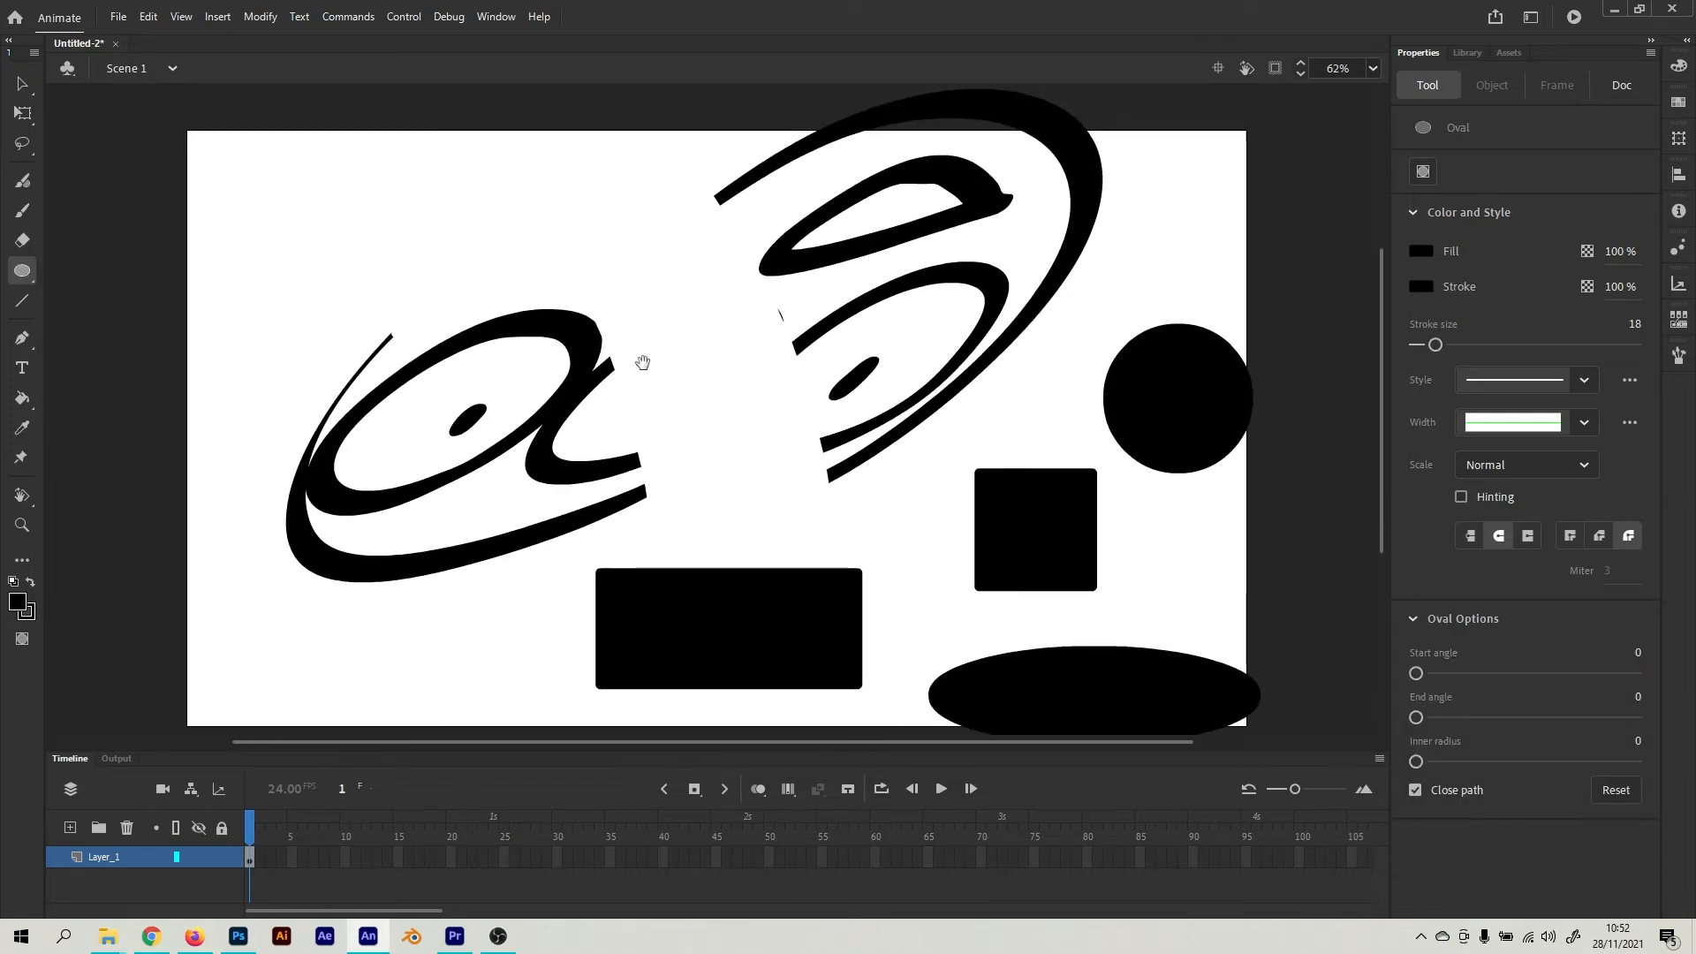
{"action": "left_click", "coordinate": [22, 301]}
{"action": "left_click_drag", "start_coordinate": [326, 311], "coordinate": [451, 393]}
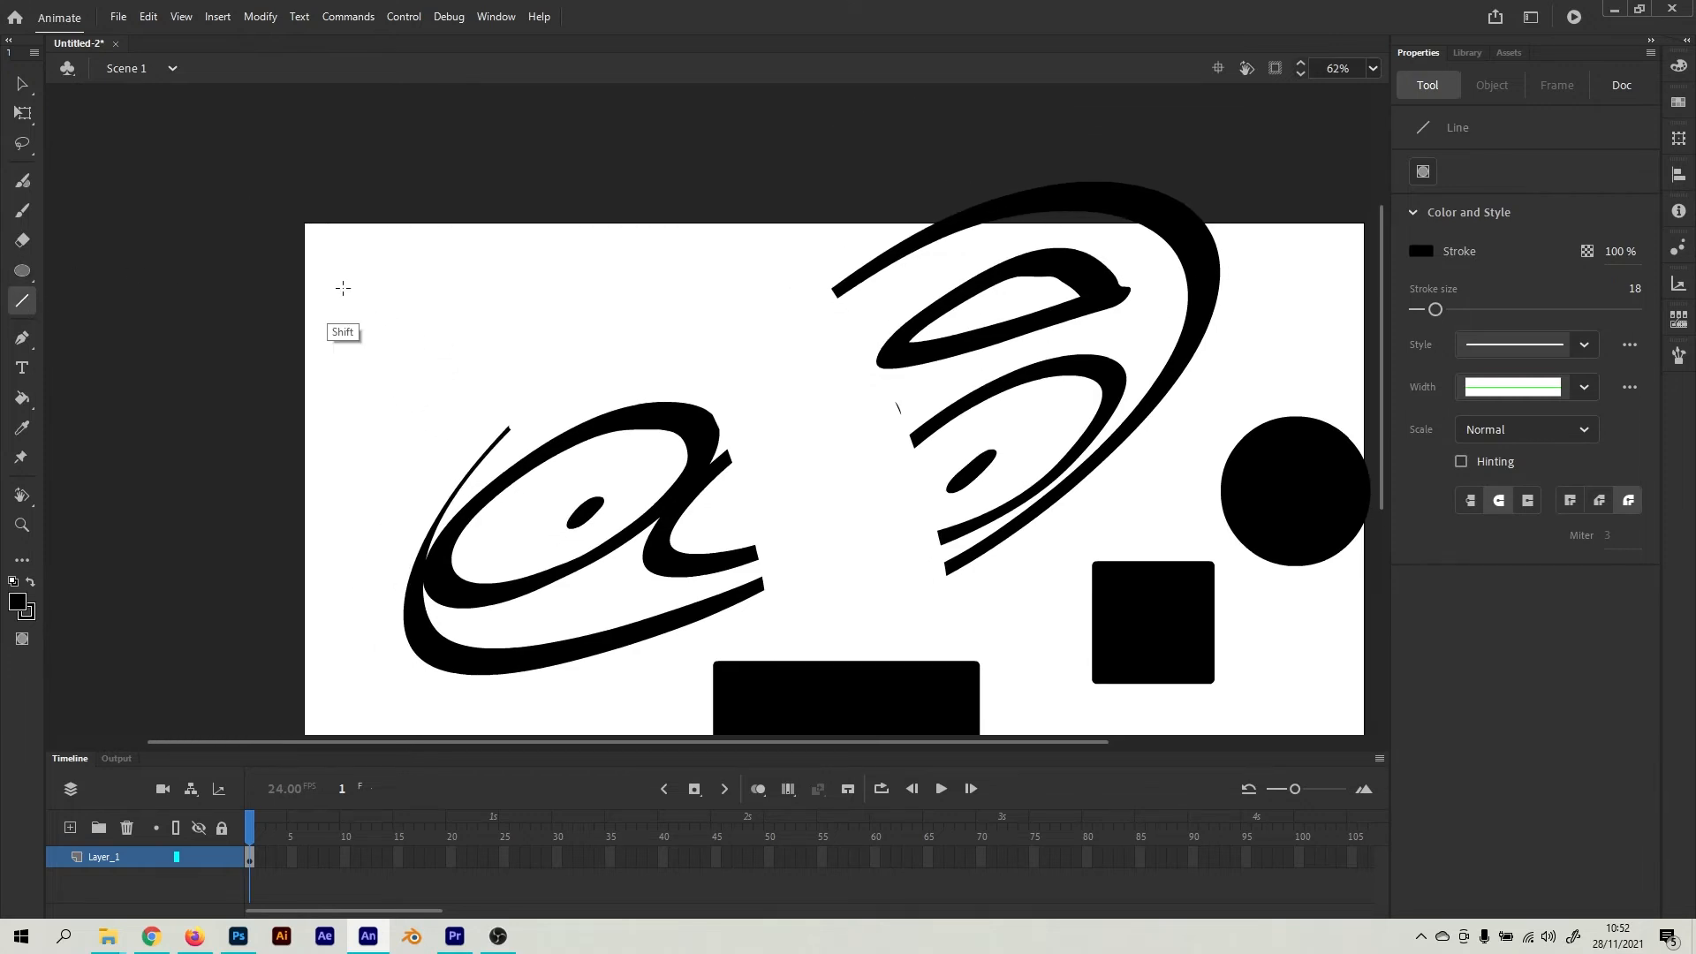
{"action": "left_click_drag", "start_coordinate": [343, 288], "coordinate": [751, 291]}
{"action": "left_click_drag", "start_coordinate": [429, 313], "coordinate": [695, 314]}
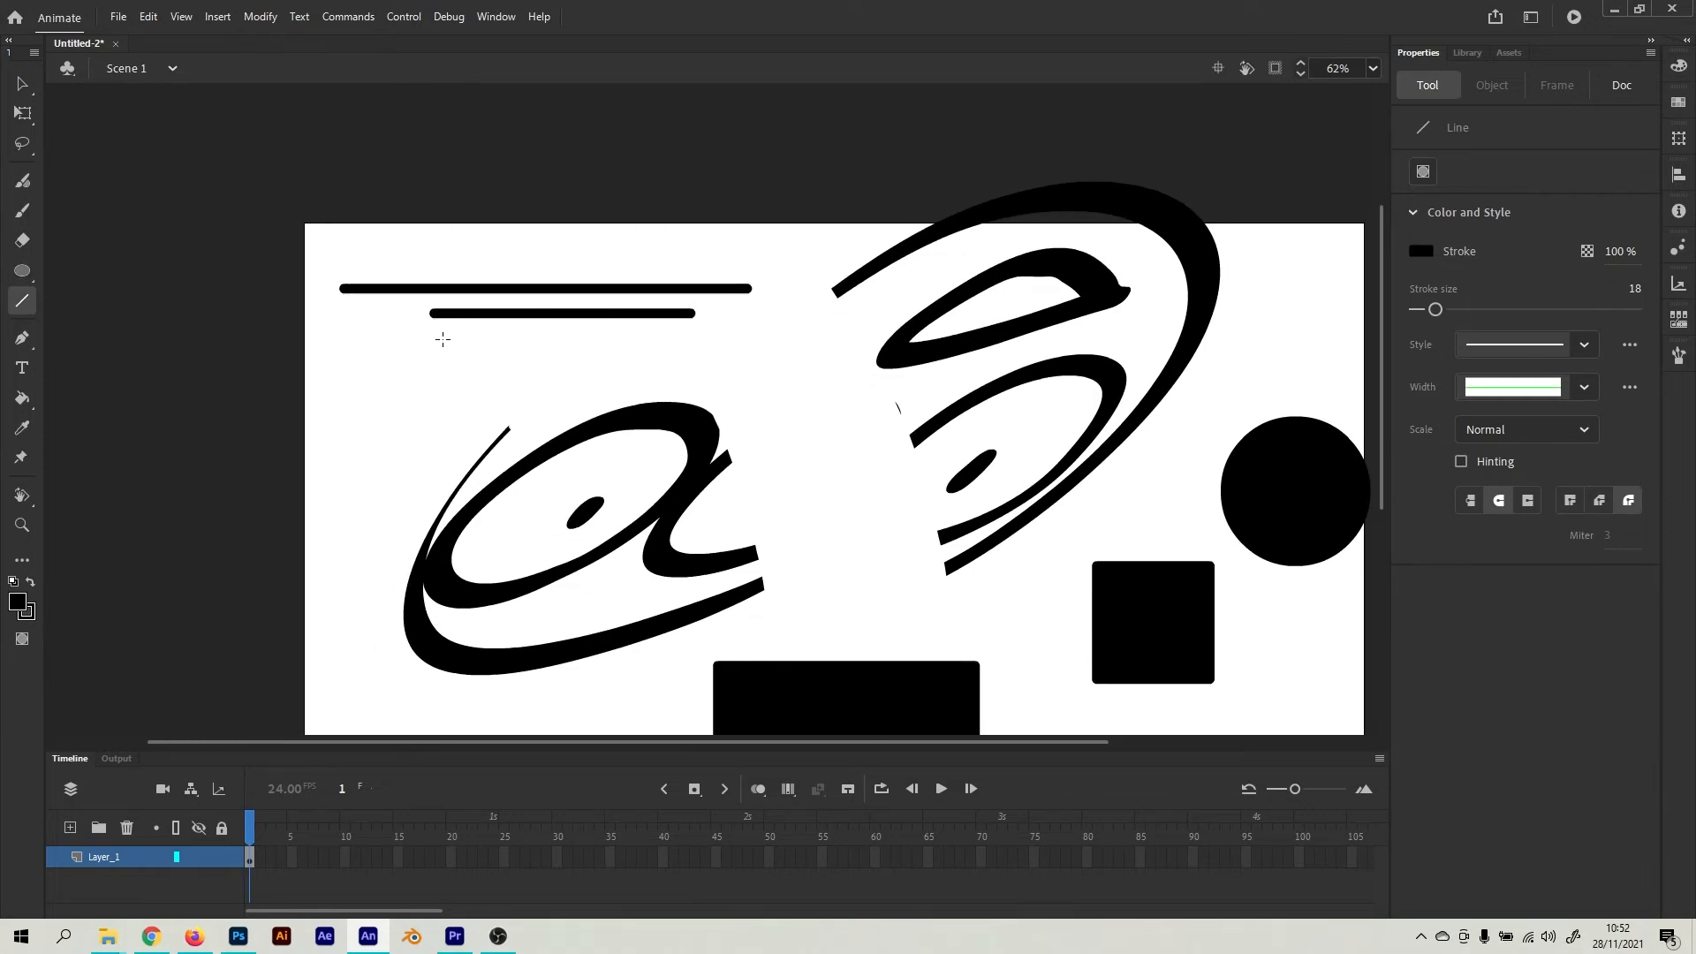
{"action": "left_click_drag", "start_coordinate": [749, 369], "coordinate": [965, 572]}
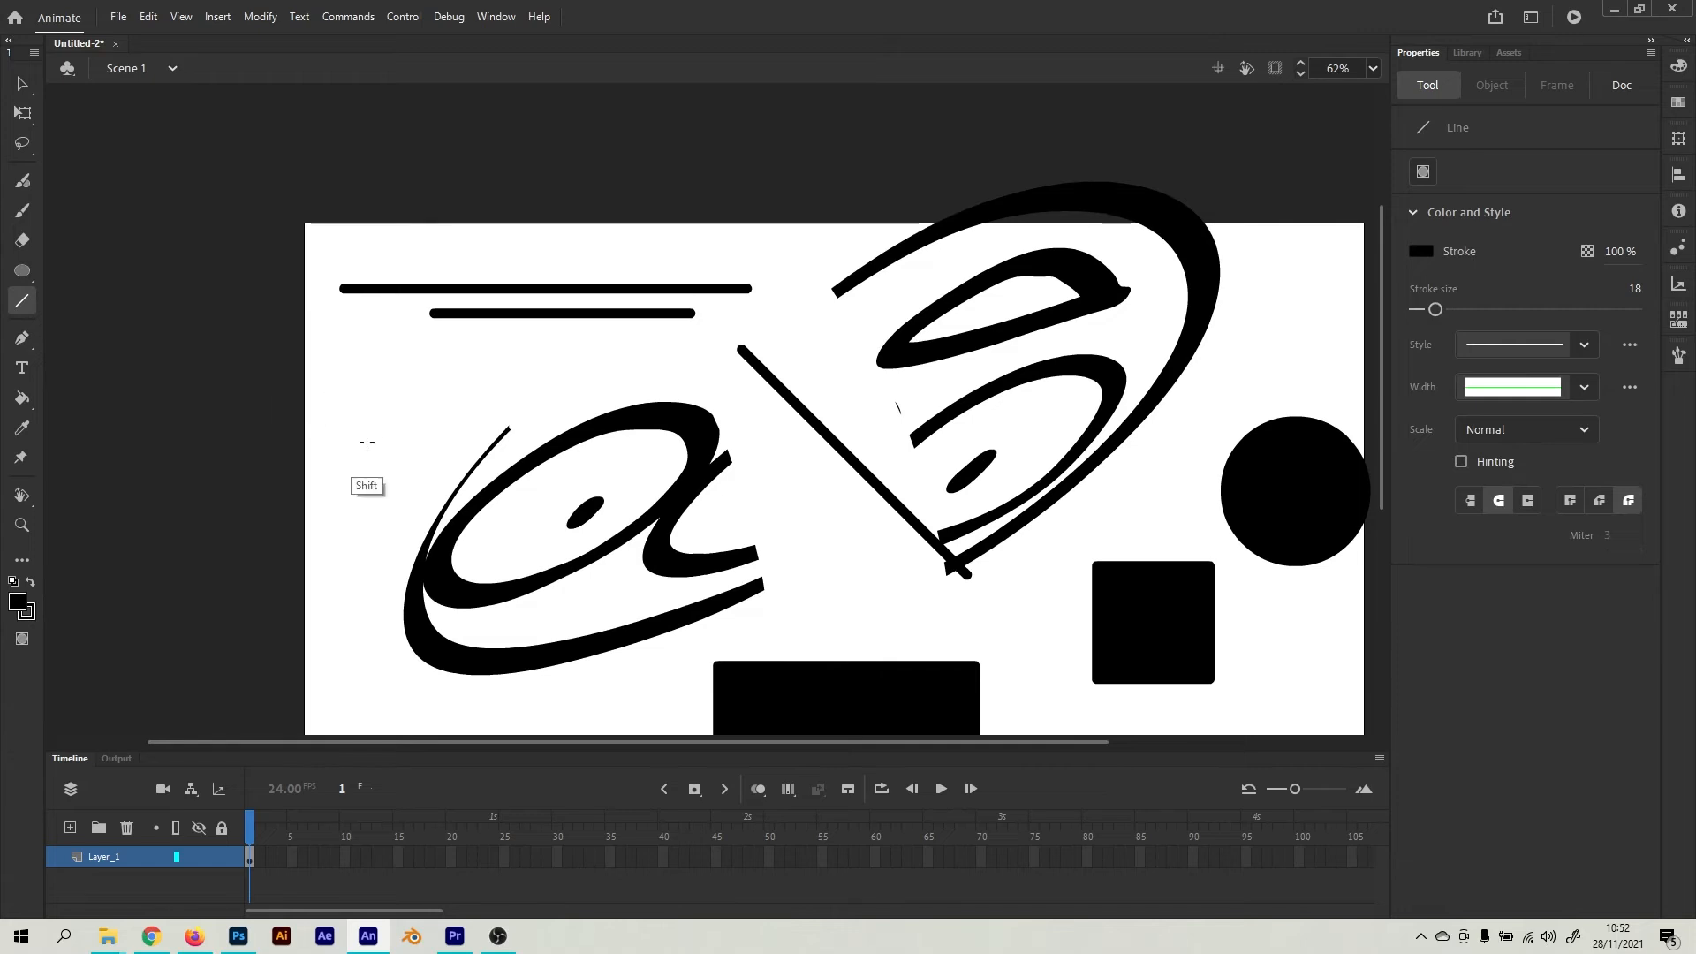
Draw three crossing diagonal lines left of the detached face half and a short horizontal line at the stage's upper edge
{"action": "left_click_drag", "start_coordinate": [333, 470], "coordinate": [432, 365]}
{"action": "left_click_drag", "start_coordinate": [333, 379], "coordinate": [397, 445]}
{"action": "left_click_drag", "start_coordinate": [374, 371], "coordinate": [430, 426]}
{"action": "mouse_move", "coordinate": [555, 246]}
{"action": "left_mouse_down"}
{"action": "mouse_move", "coordinate": [662, 228]}
{"action": "mouse_move", "coordinate": [711, 256]}
{"action": "mouse_move", "coordinate": [516, 250]}
{"action": "mouse_move", "coordinate": [411, 274]}
{"action": "mouse_move", "coordinate": [570, 226]}
{"action": "mouse_move", "coordinate": [499, 406]}
{"action": "mouse_move", "coordinate": [484, 192]}
{"action": "mouse_move", "coordinate": [636, 256]}
{"action": "left_mouse_up"}
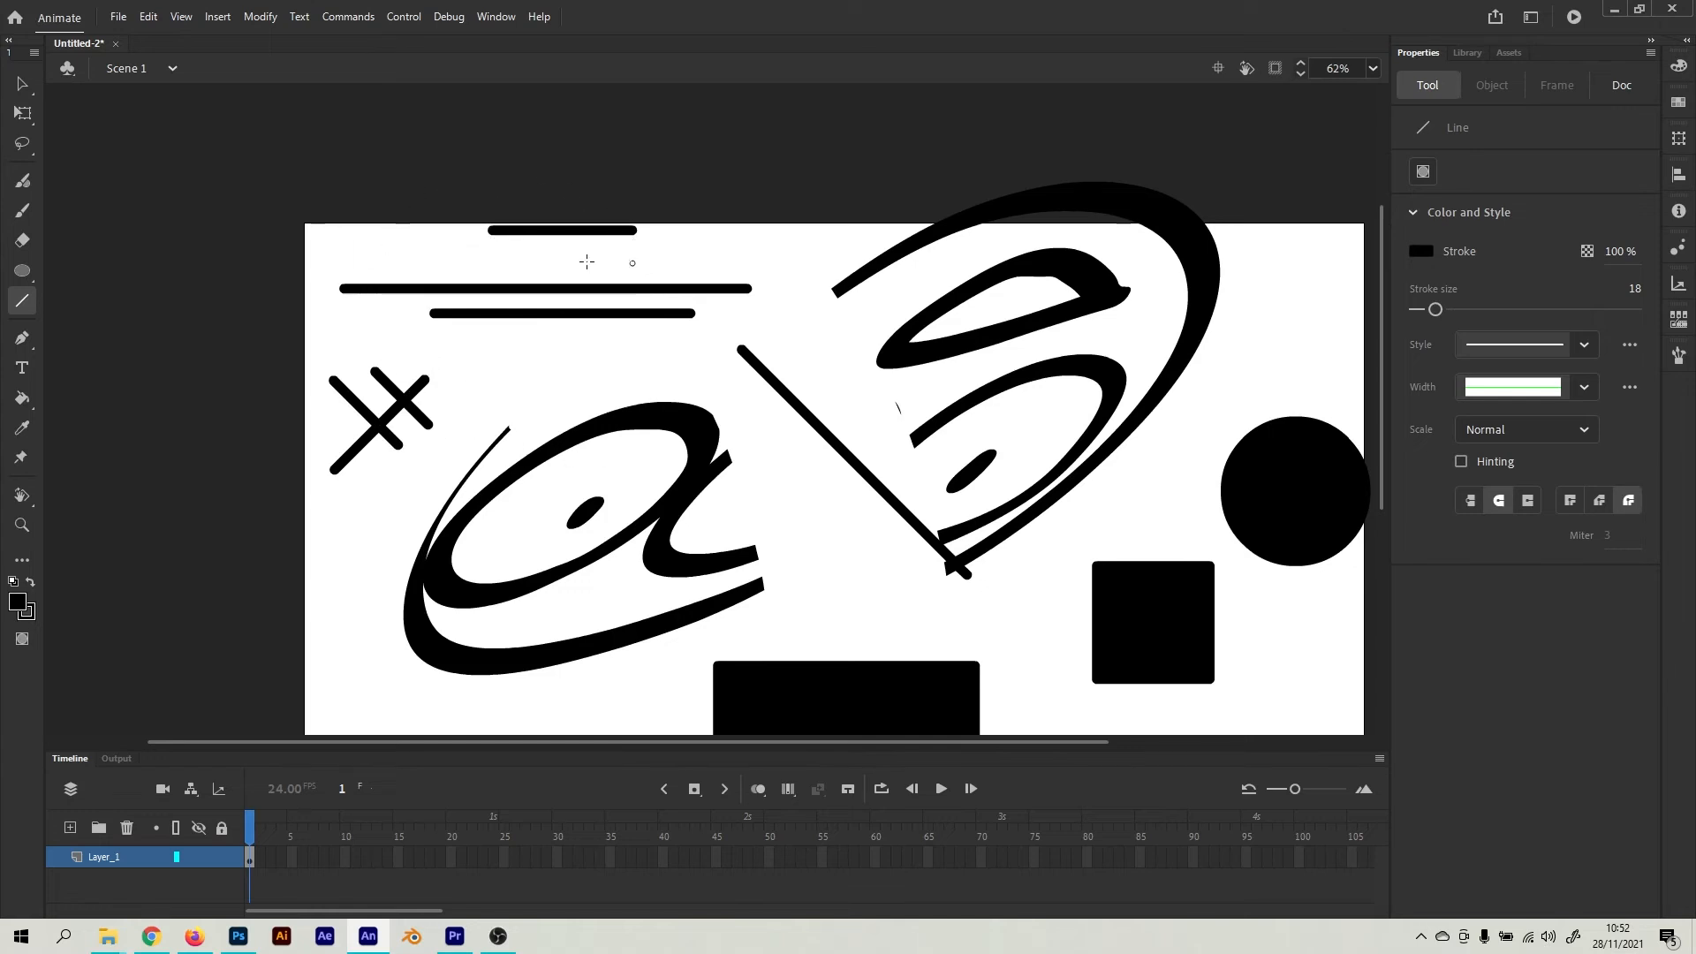
Draw a closed, irregular eight-point outline in the stage's lower left corner with the Pen tool
{"action": "left_click", "coordinate": [20, 339]}
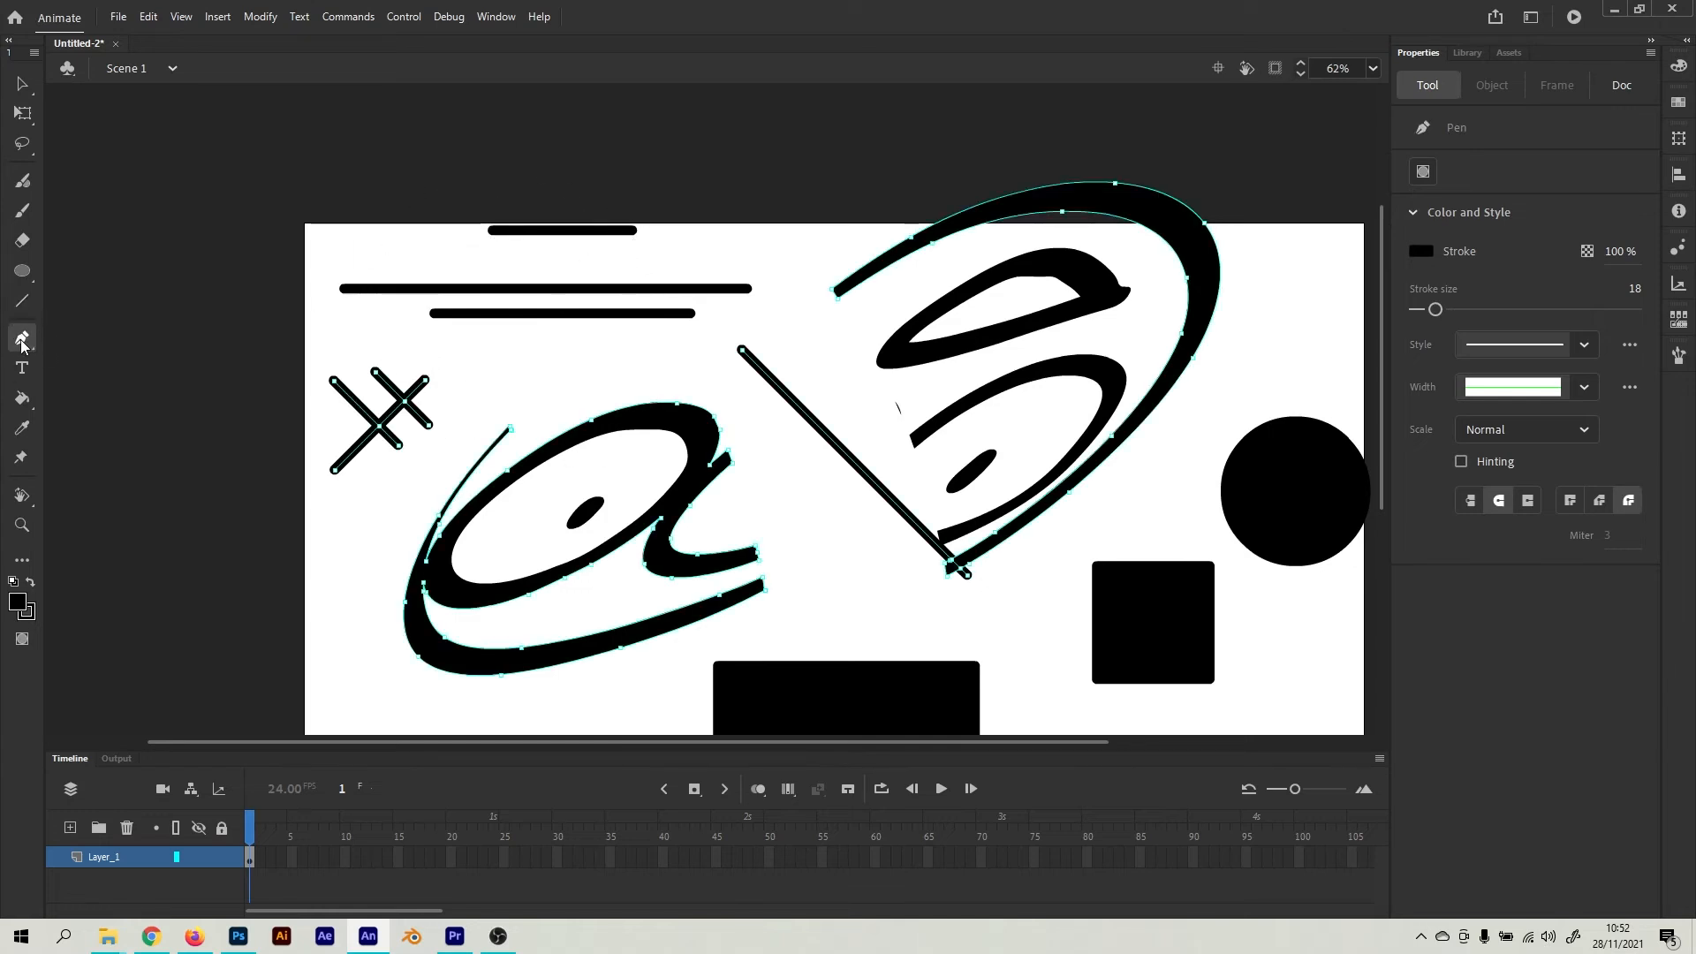
{"action": "scroll", "coordinate": [468, 466], "scroll_direction": "down", "scroll_amount": 5}
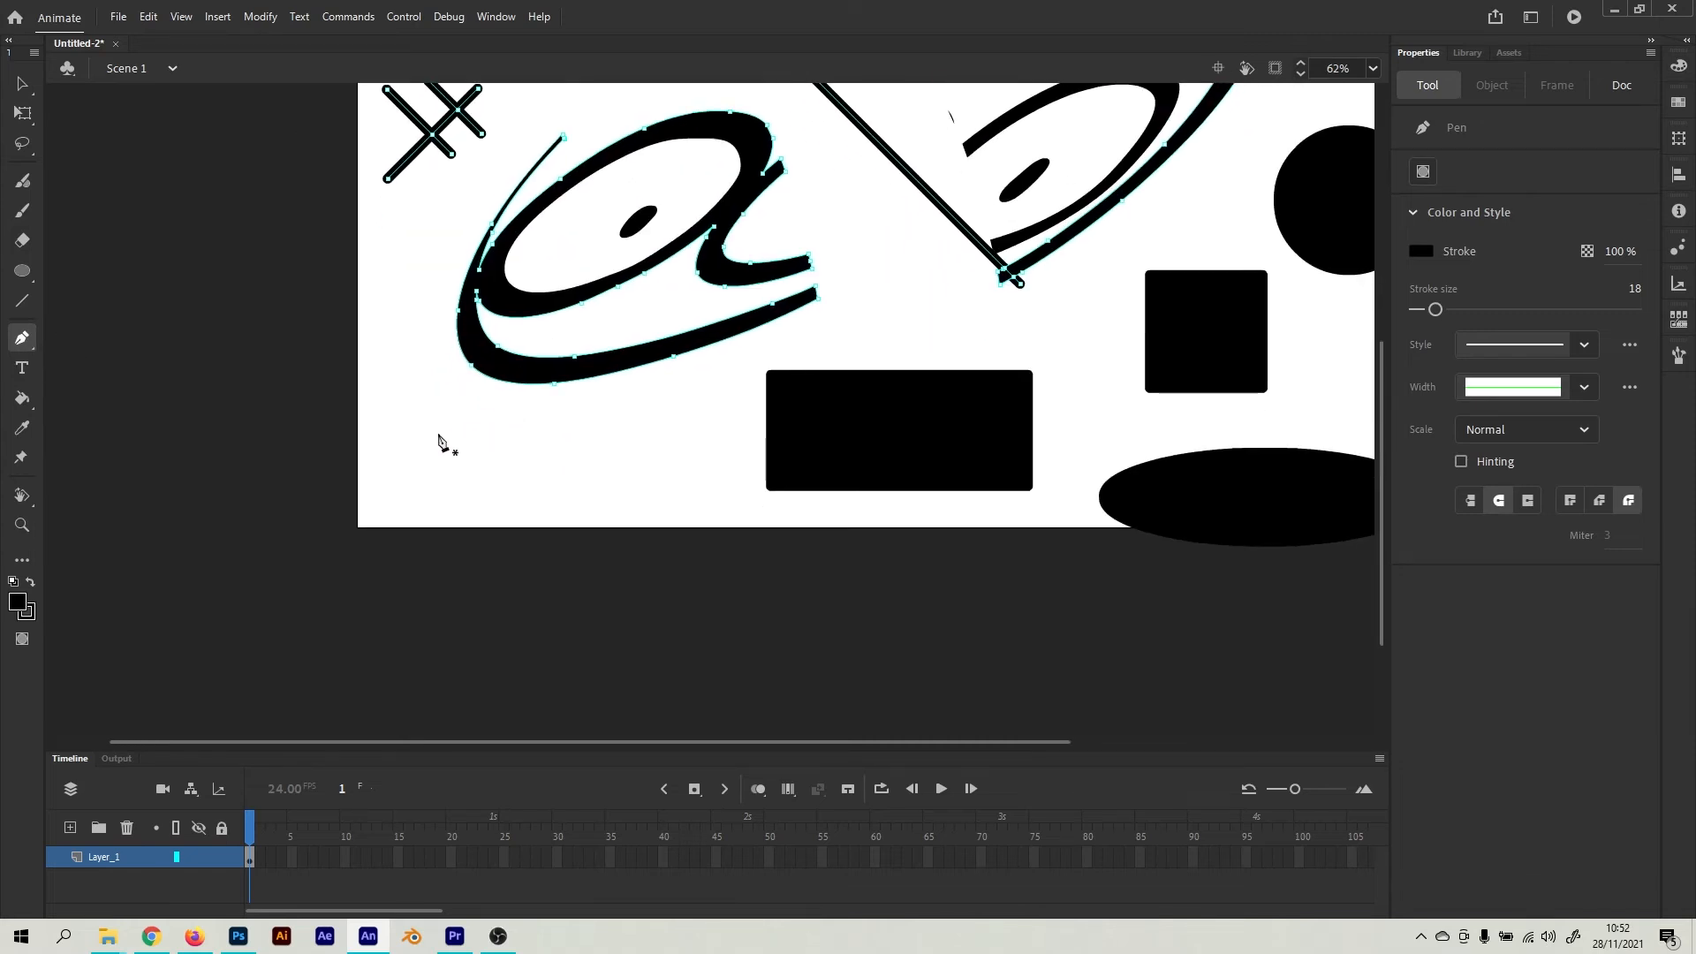
{"action": "left_click", "coordinate": [403, 512]}
{"action": "left_click", "coordinate": [594, 510]}
{"action": "left_click", "coordinate": [612, 448]}
{"action": "left_click", "coordinate": [521, 472]}
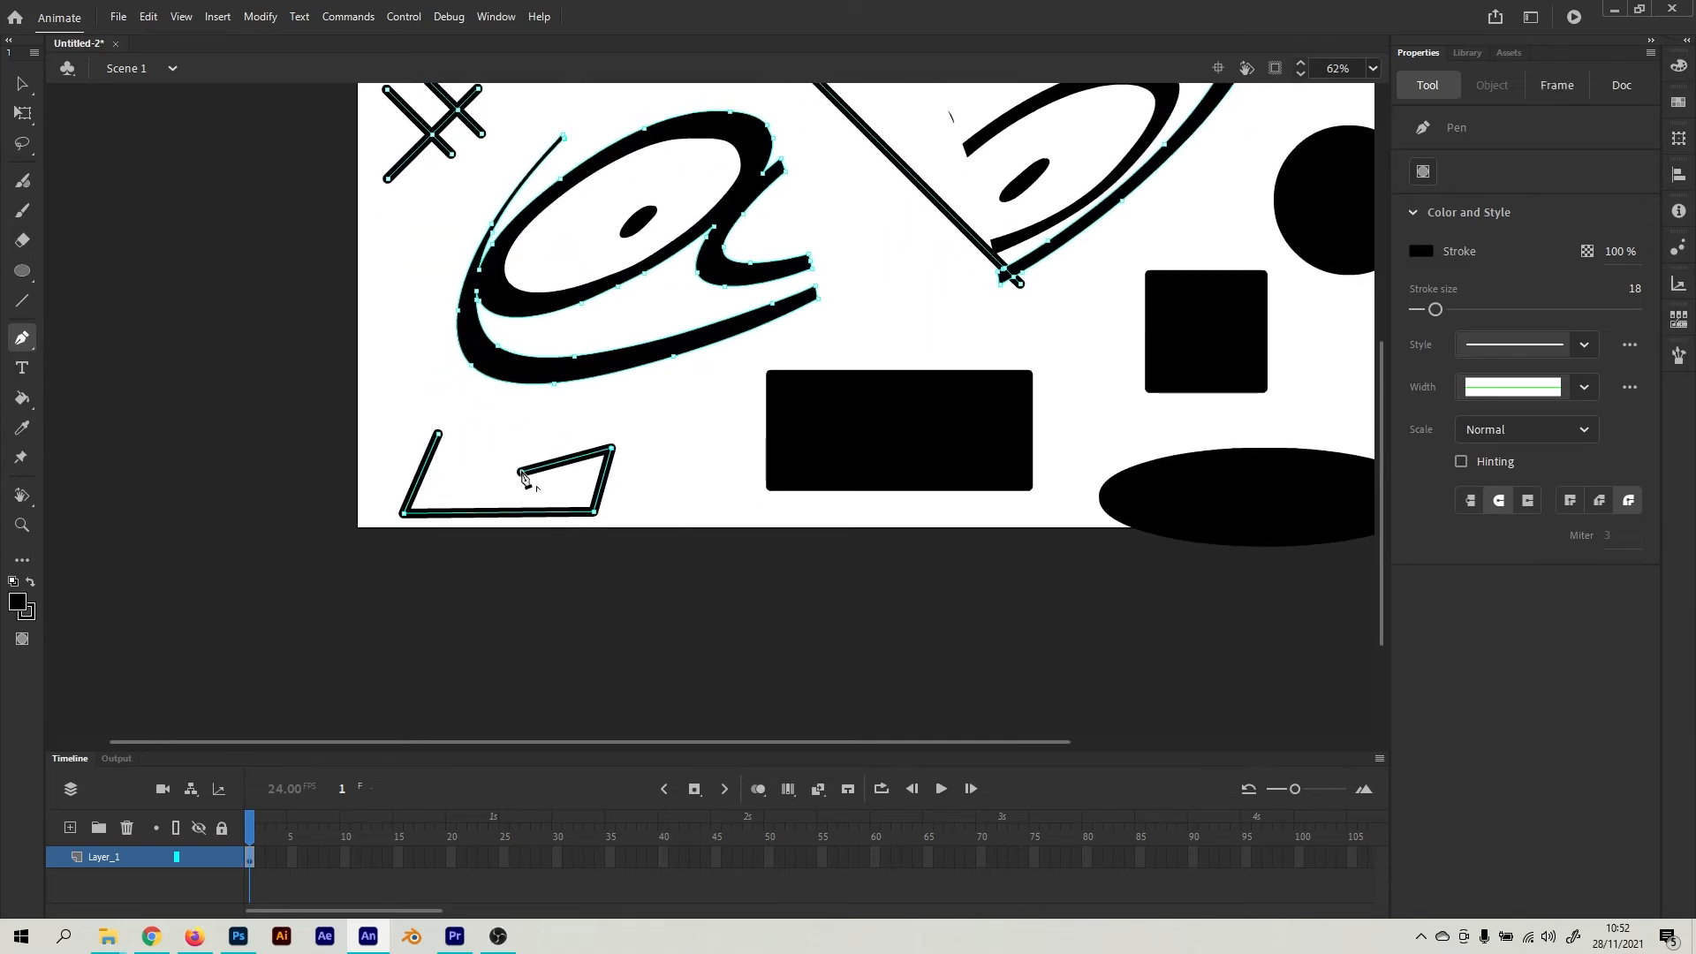
{"action": "left_click", "coordinate": [532, 422]}
{"action": "left_click", "coordinate": [454, 399]}
{"action": "left_click", "coordinate": [463, 446]}
{"action": "left_click", "coordinate": [437, 434]}
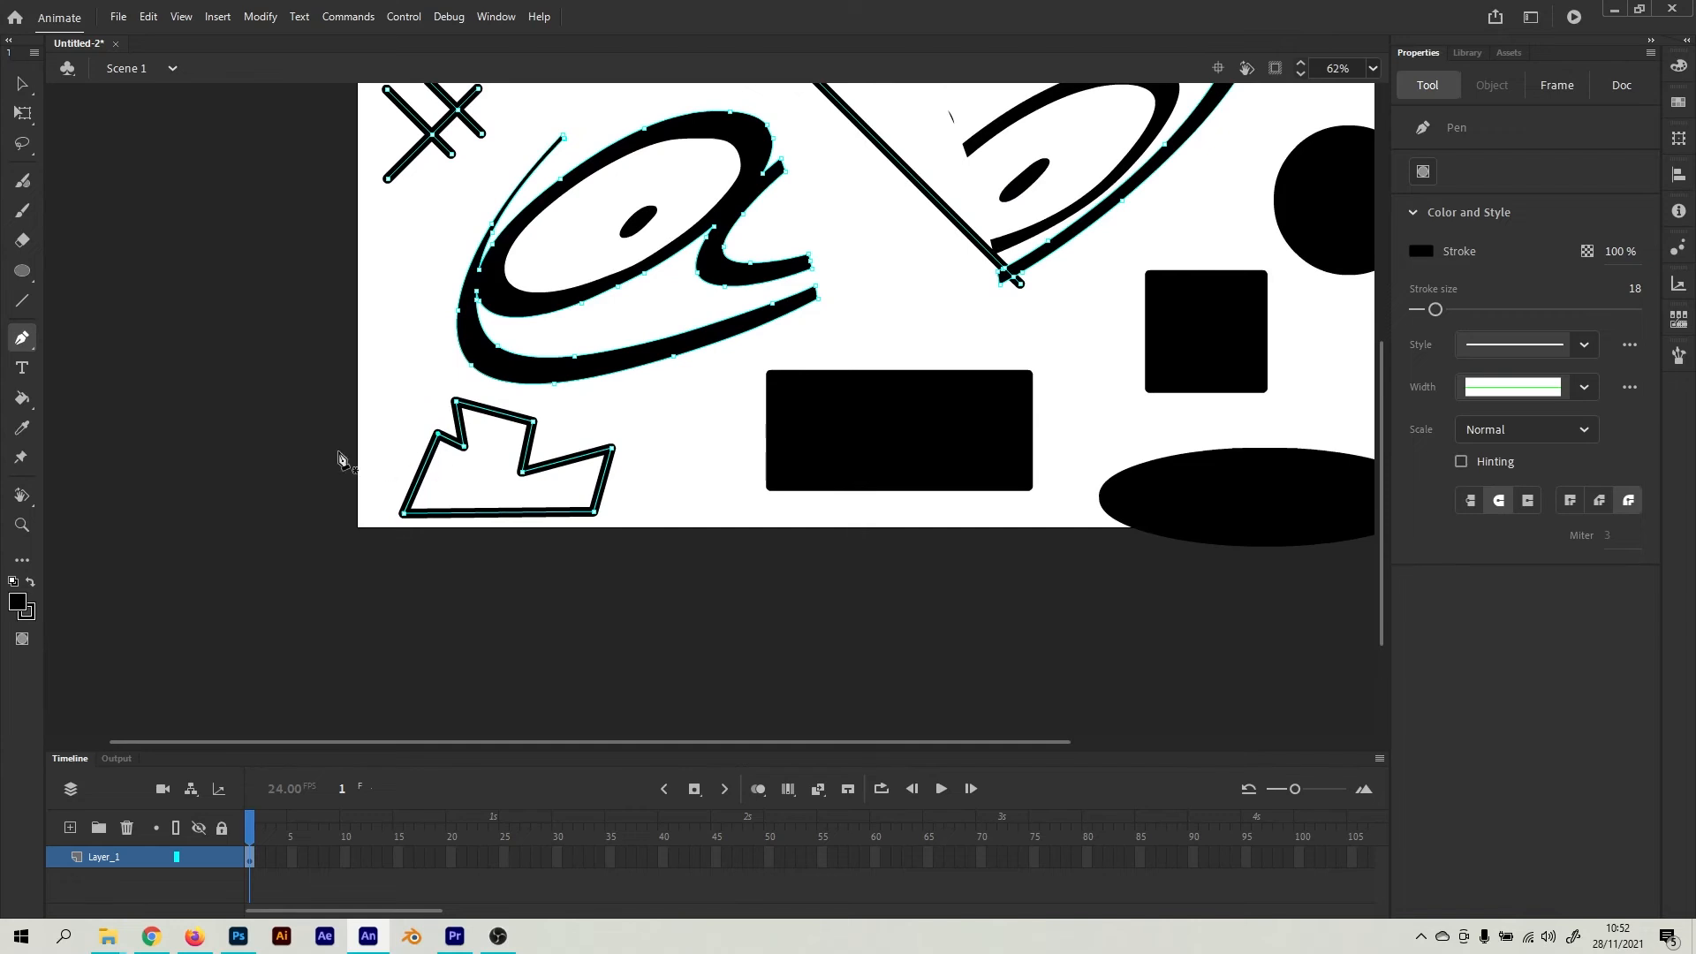
Create a static text box about 655 px wide overlapping the stage's upper right corner
{"action": "left_click", "coordinate": [24, 372]}
{"action": "scroll", "coordinate": [443, 541], "scroll_direction": "up", "scroll_amount": 10}
{"action": "scroll", "coordinate": [443, 541], "scroll_direction": "right", "scroll_amount": 8}
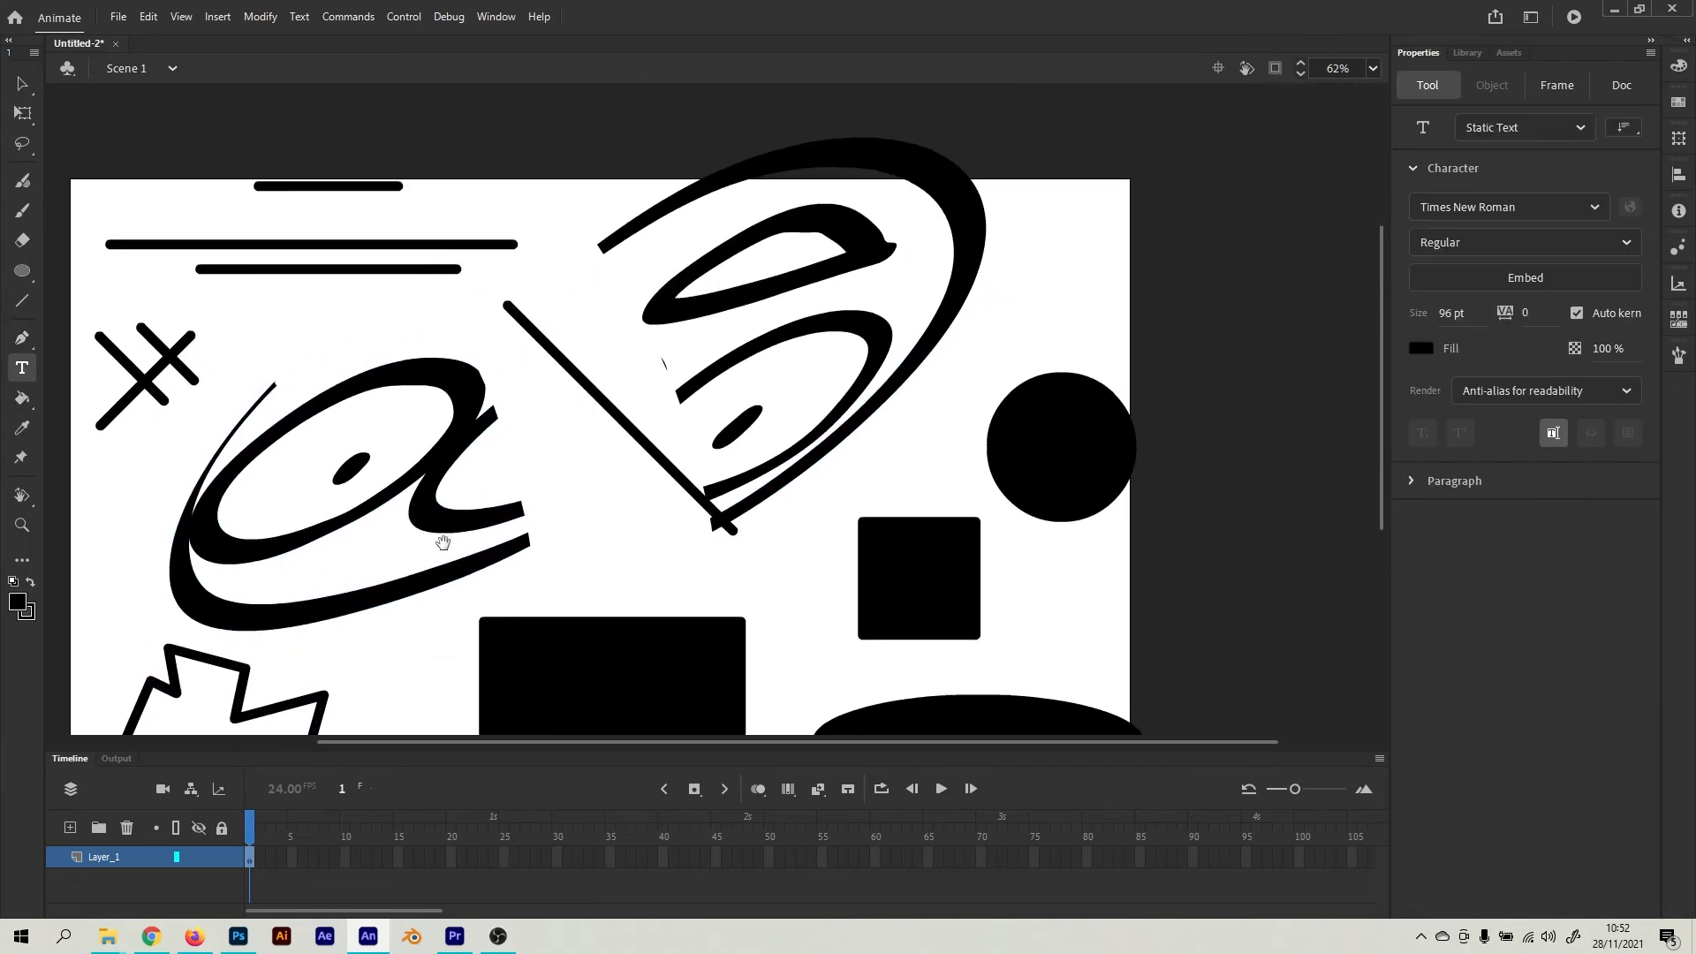
{"action": "scroll", "coordinate": [406, 282], "scroll_direction": "down", "scroll_amount": 5}
{"action": "scroll", "coordinate": [417, 519], "scroll_direction": "up", "scroll_amount": 5}
{"action": "scroll", "coordinate": [417, 519], "scroll_direction": "right", "scroll_amount": 2}
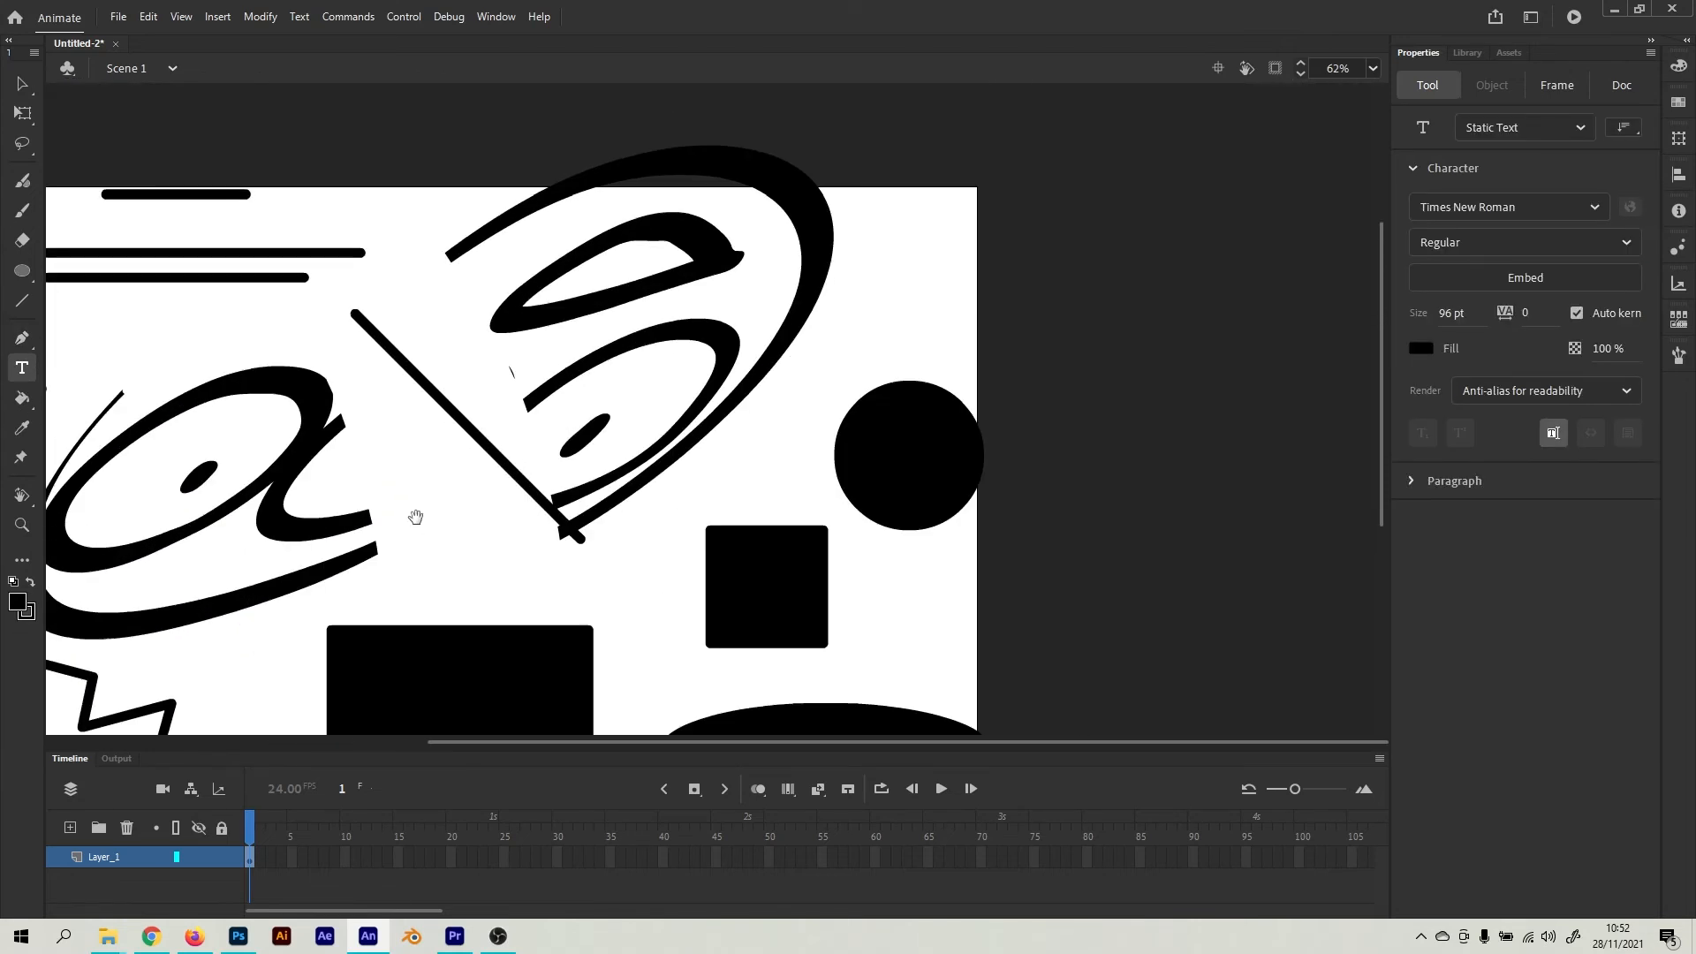
{"action": "left_click_drag", "start_coordinate": [874, 265], "coordinate": [1233, 416]}
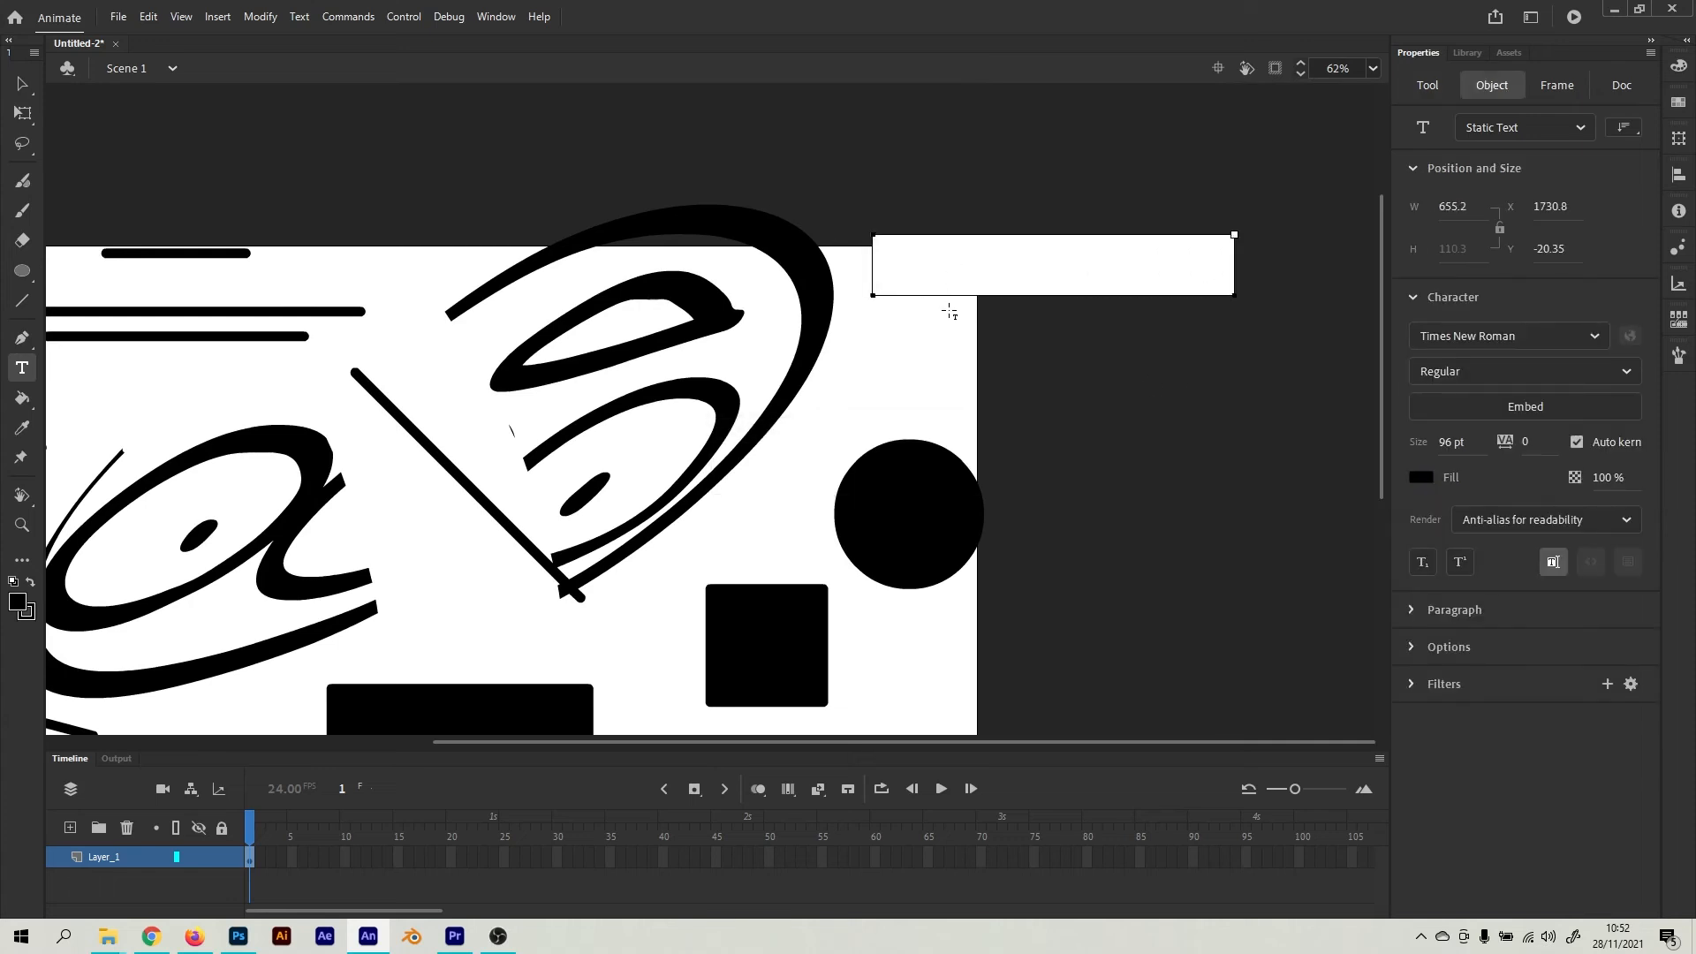
Enter the text "hello" in the text box at the stage's upper right corner and finish editing it
{"action": "type", "text": "hello"}
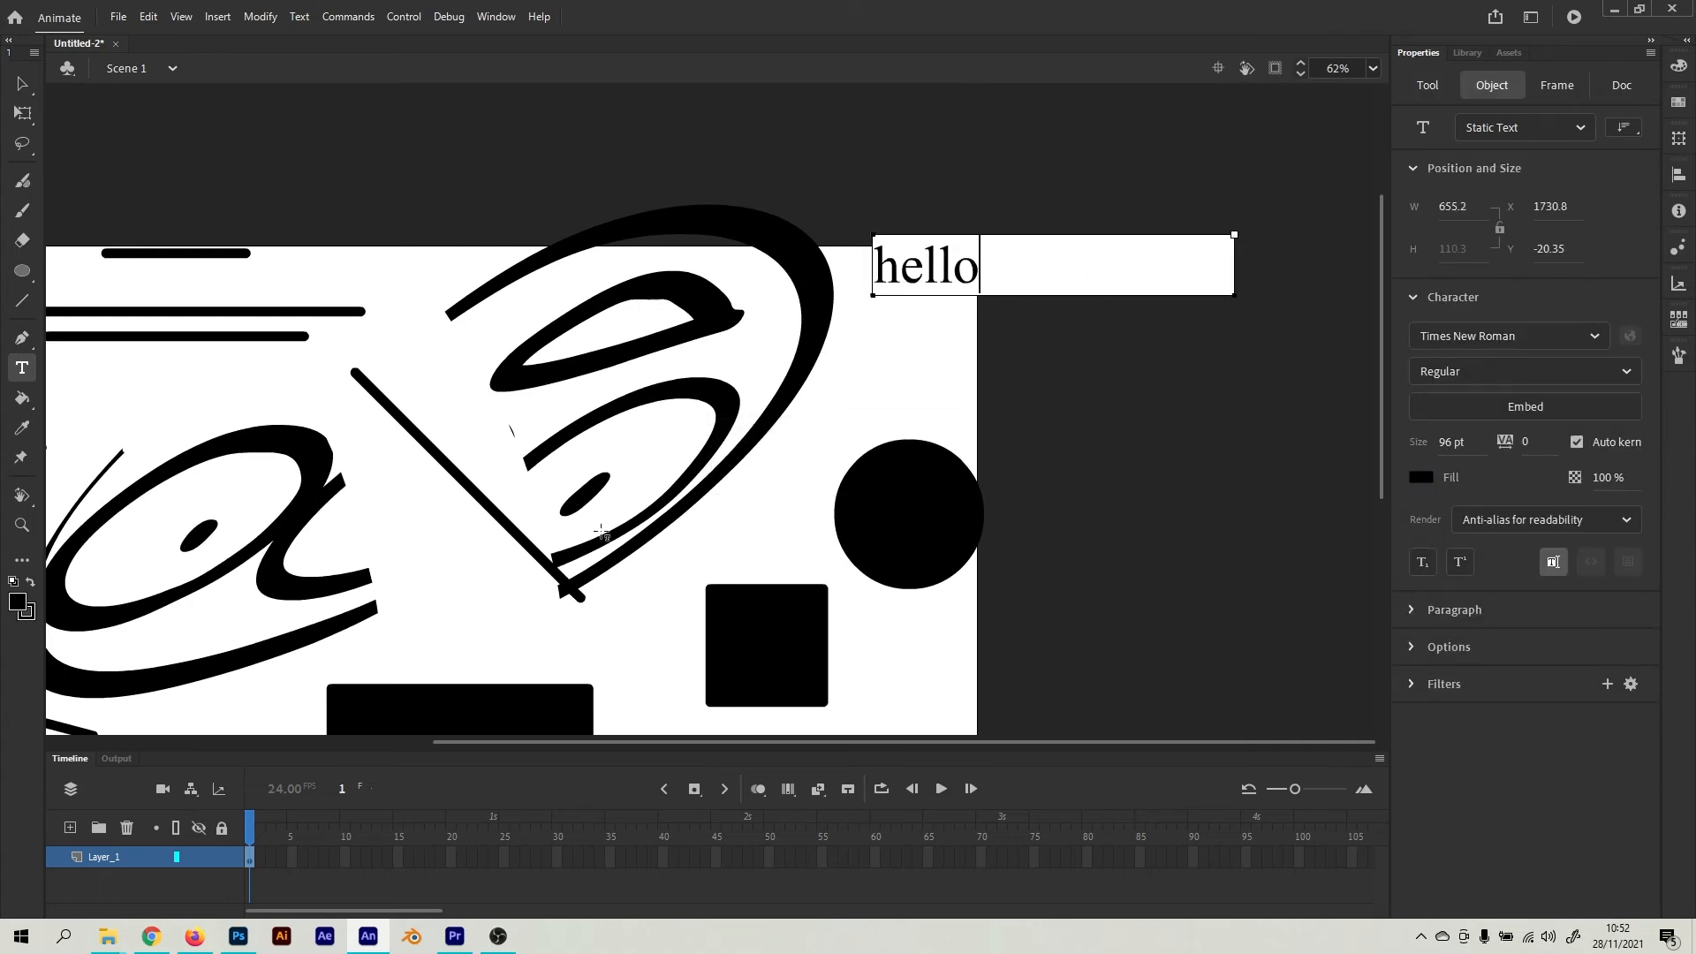
{"action": "key", "text": "Escape"}
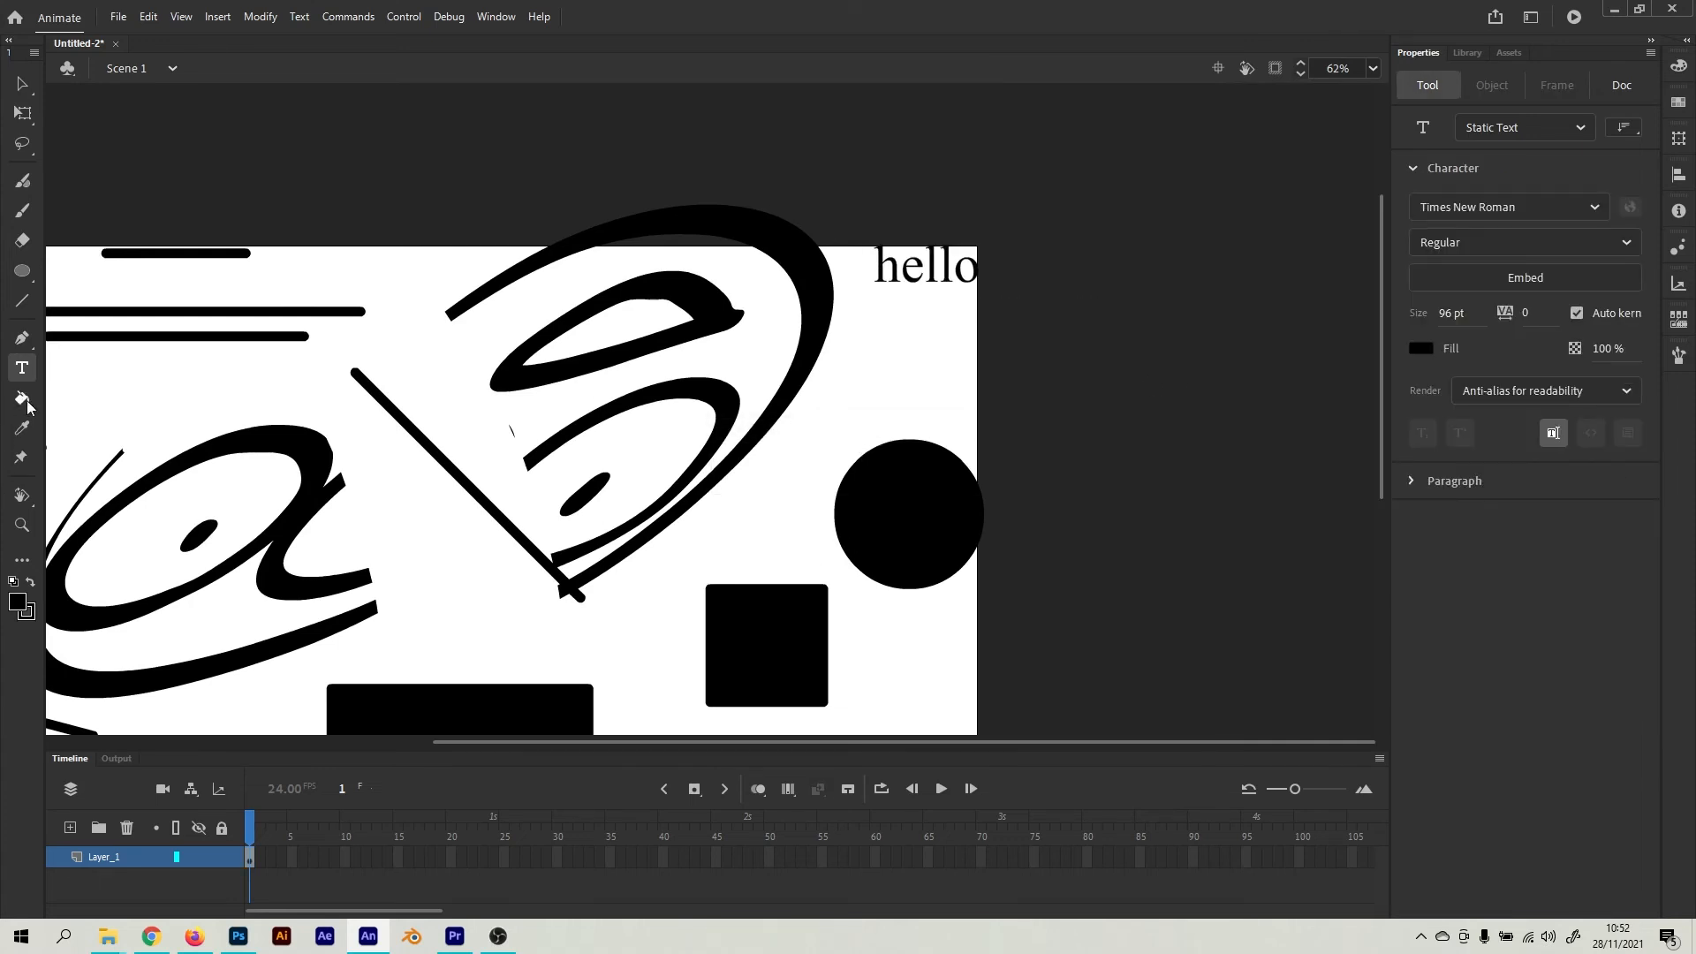
Fill the irregular eight-point outline in the stage's lower left corner with dark green using the Paint Bucket tool
{"action": "left_click", "coordinate": [22, 398]}
{"action": "left_click_drag", "start_coordinate": [177, 585], "coordinate": [488, 380]}
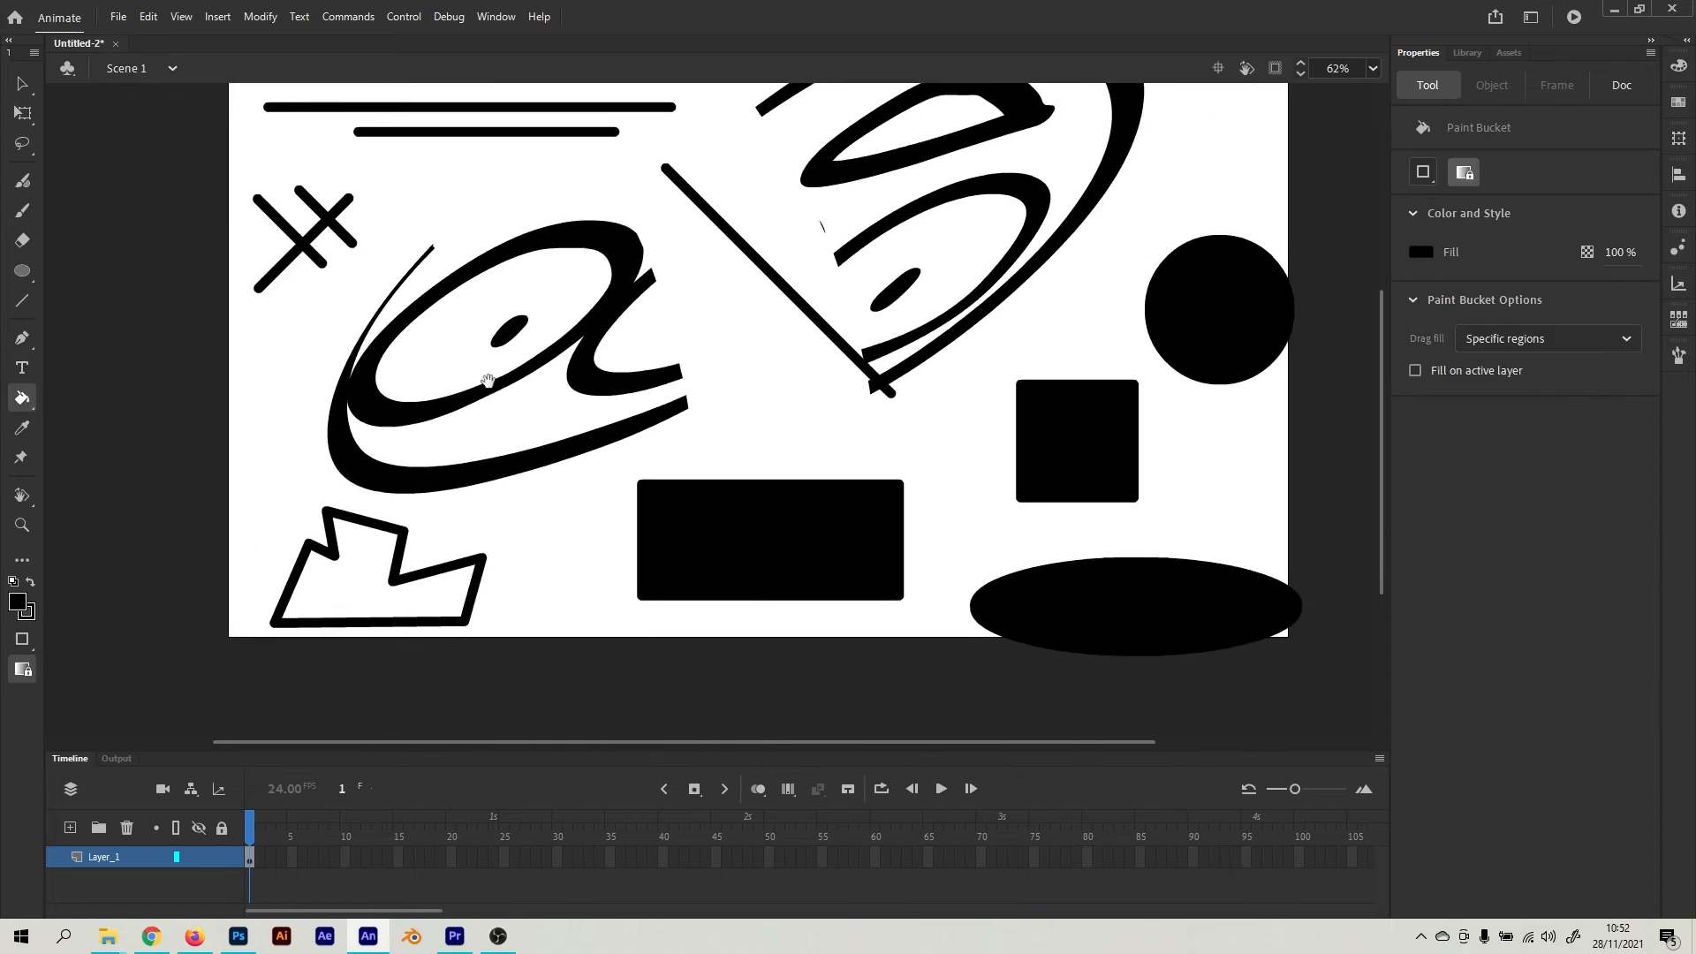
{"action": "left_click", "coordinate": [18, 609]}
{"action": "left_click", "coordinate": [130, 668]}
{"action": "left_click", "coordinate": [357, 572]}
Fill the slanted oval around the pupil in the left face half with dark green, undo the fill and apply it again
{"action": "left_click_drag", "start_coordinate": [394, 439], "coordinate": [368, 583]}
{"action": "left_click", "coordinate": [580, 441]}
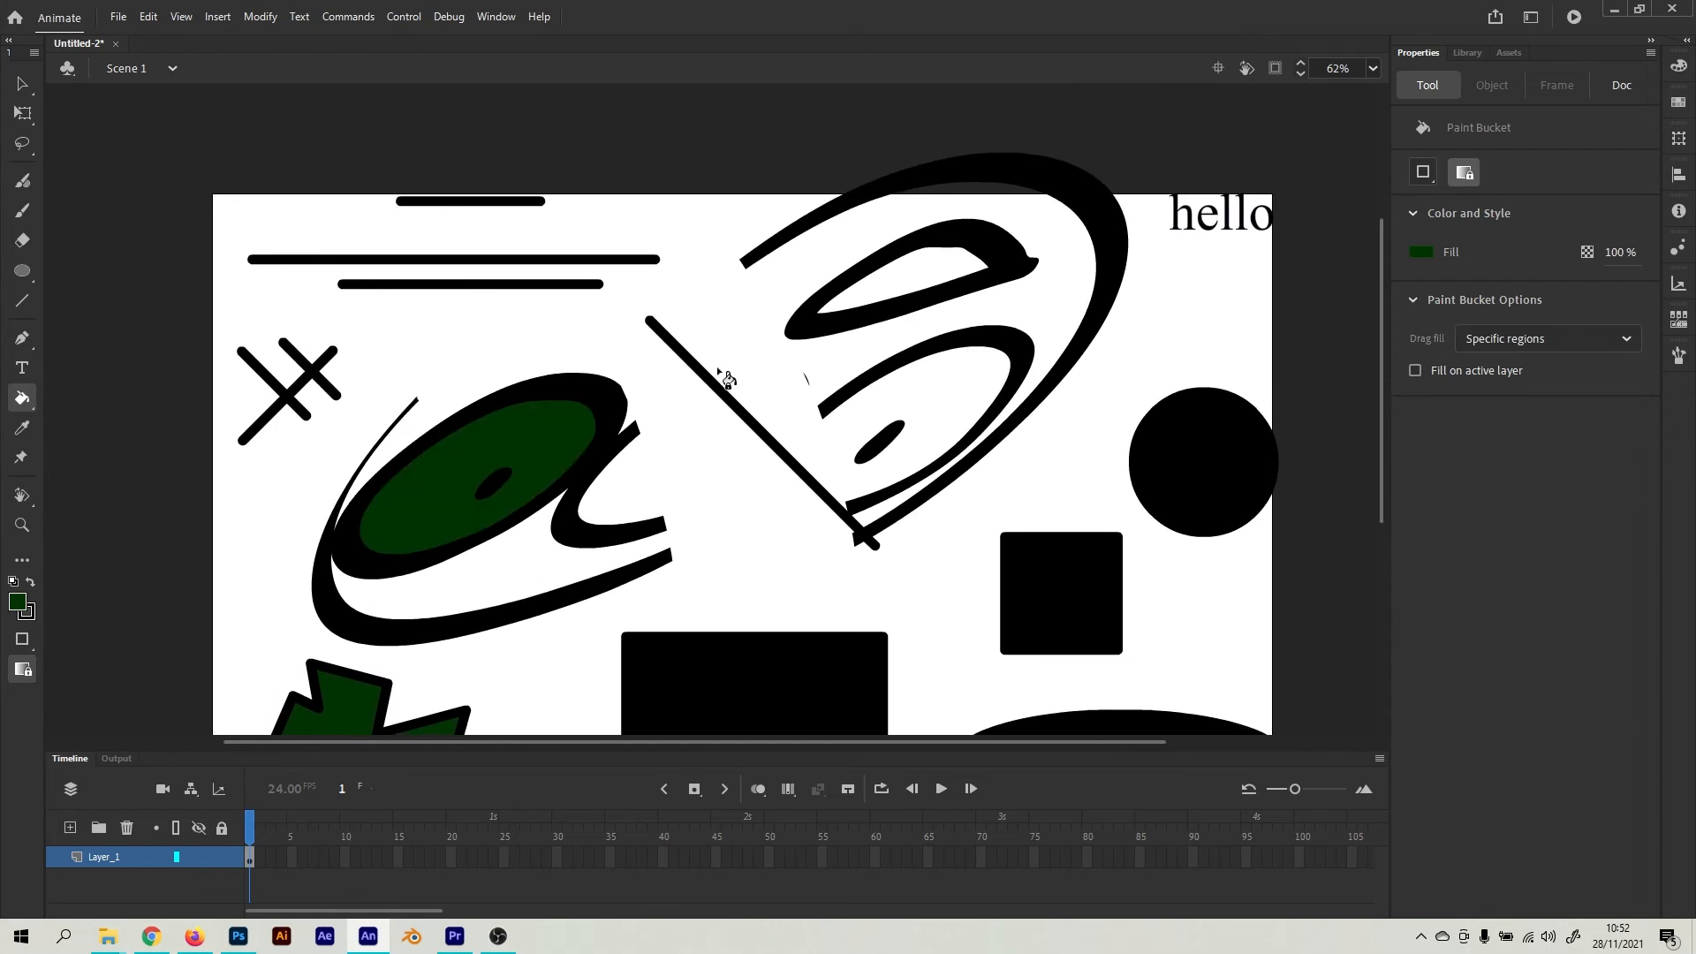
{"action": "key", "text": "ctrl+z"}
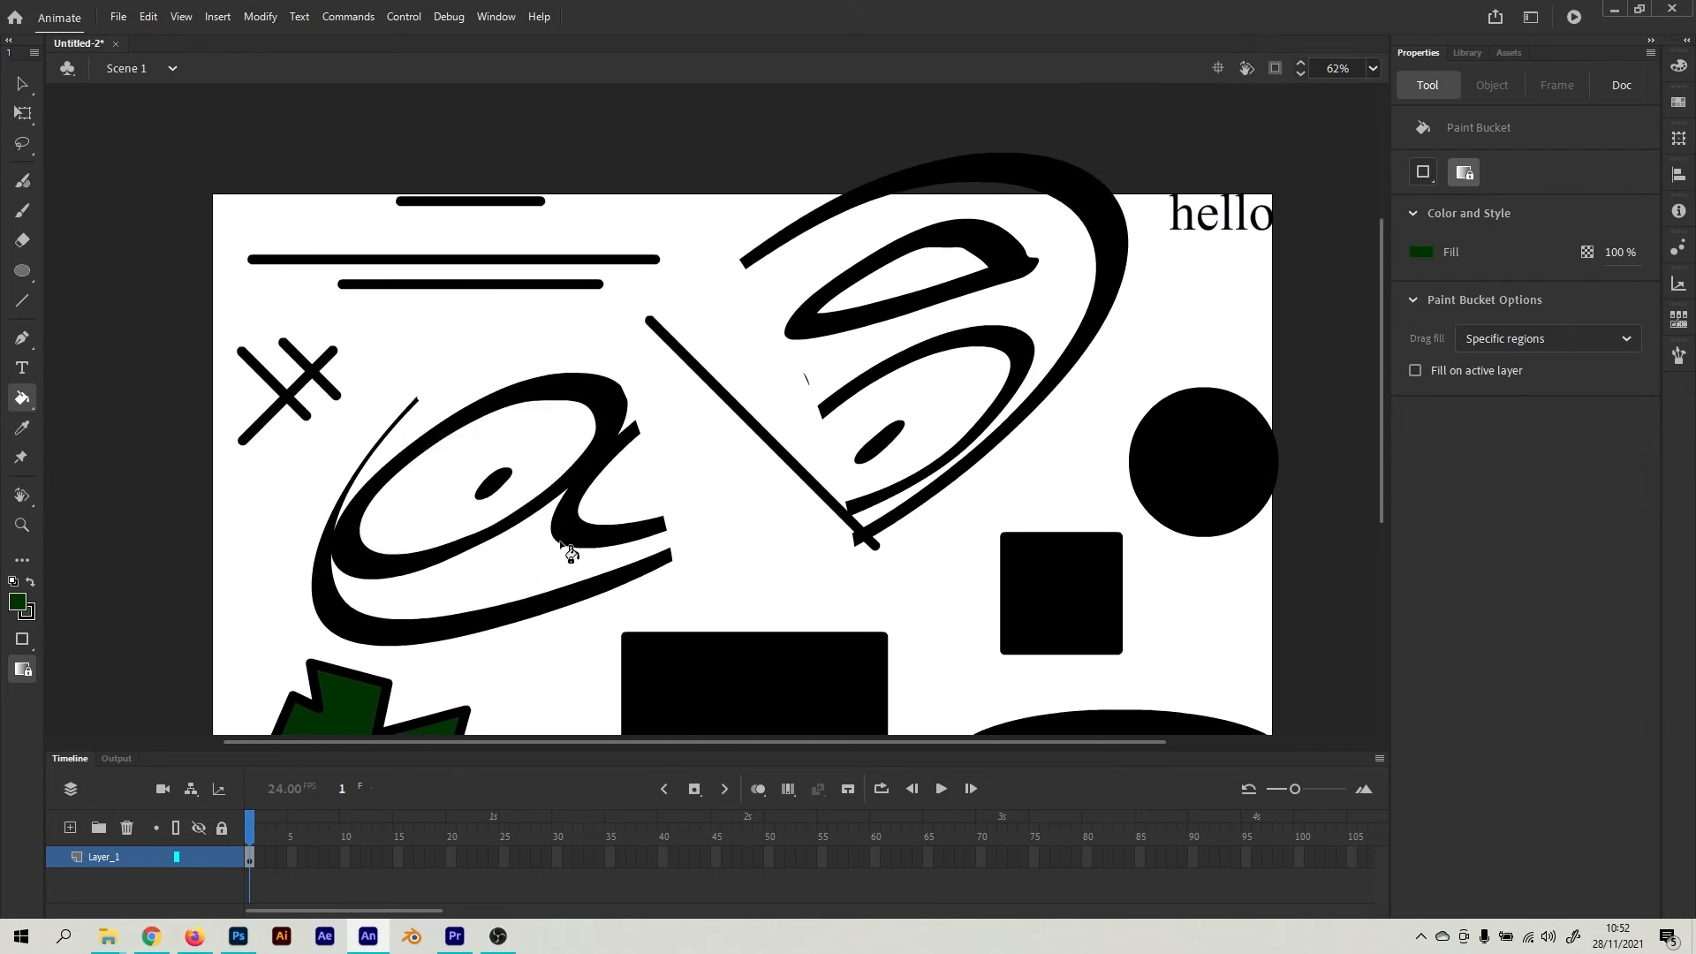
{"action": "left_click", "coordinate": [570, 412]}
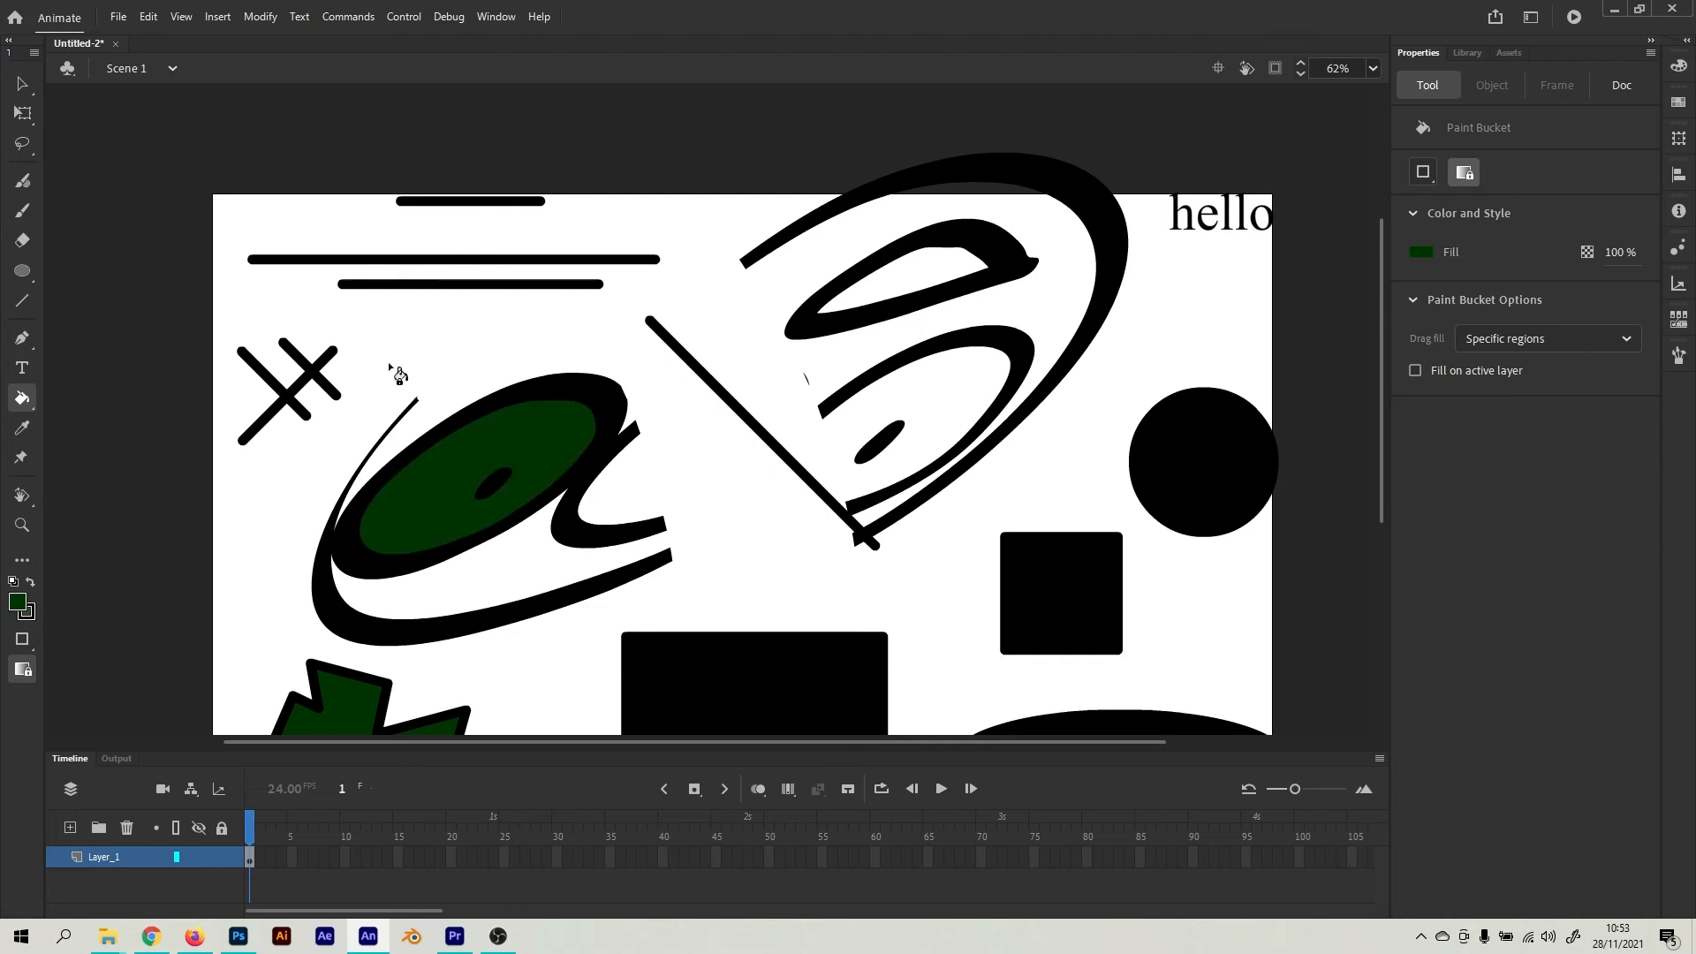
Sample the dark green fill from the irregular shape in the stage's lower left corner with the Eyedropper tool
{"action": "left_click", "coordinate": [22, 431]}
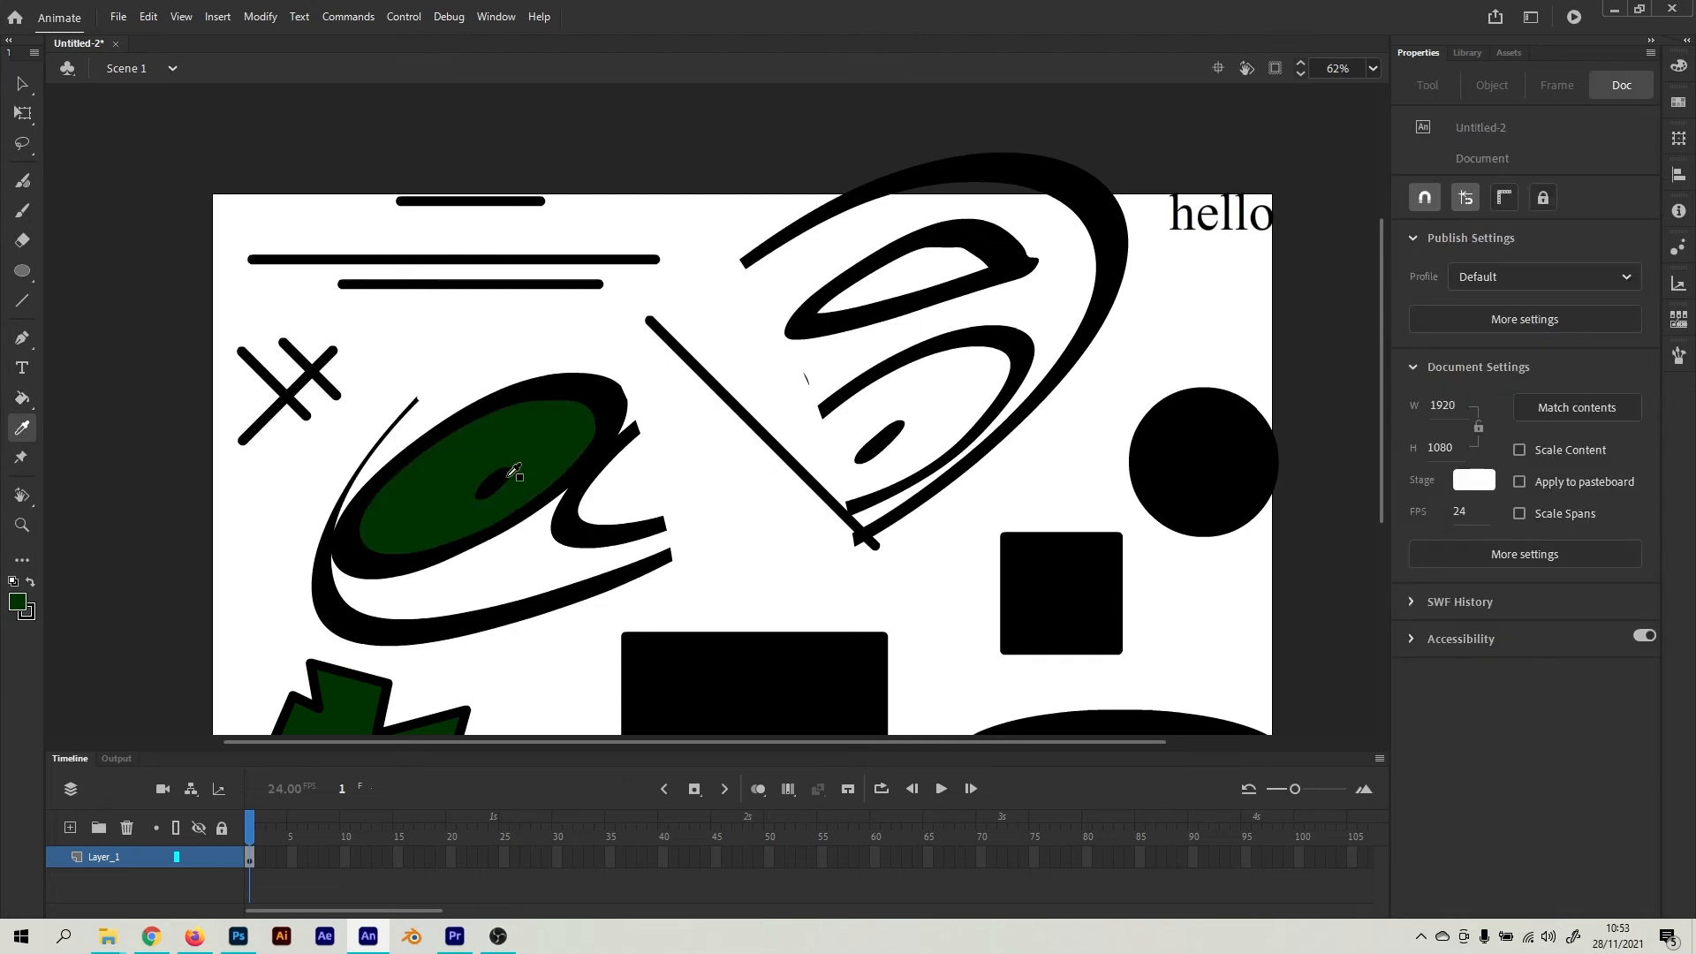
{"action": "scroll", "coordinate": [457, 548], "scroll_direction": "down", "scroll_amount": 3}
{"action": "left_click", "coordinate": [341, 594]}
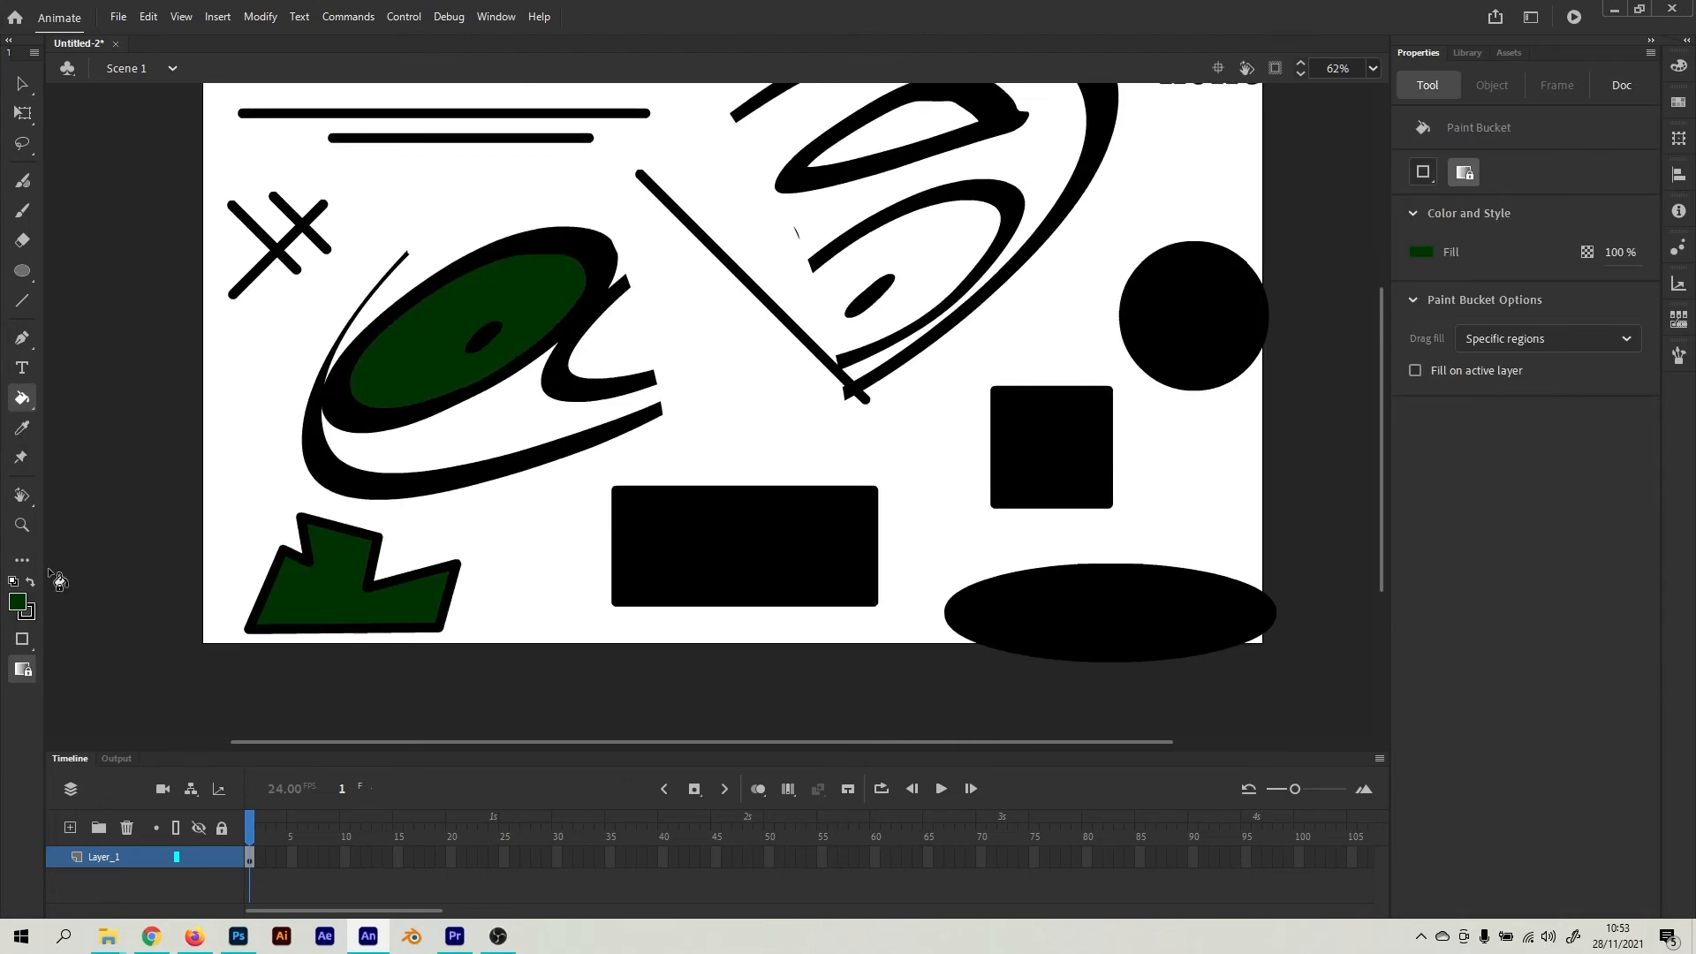
{"action": "scroll", "coordinate": [199, 480], "scroll_direction": "up", "scroll_amount": 1}
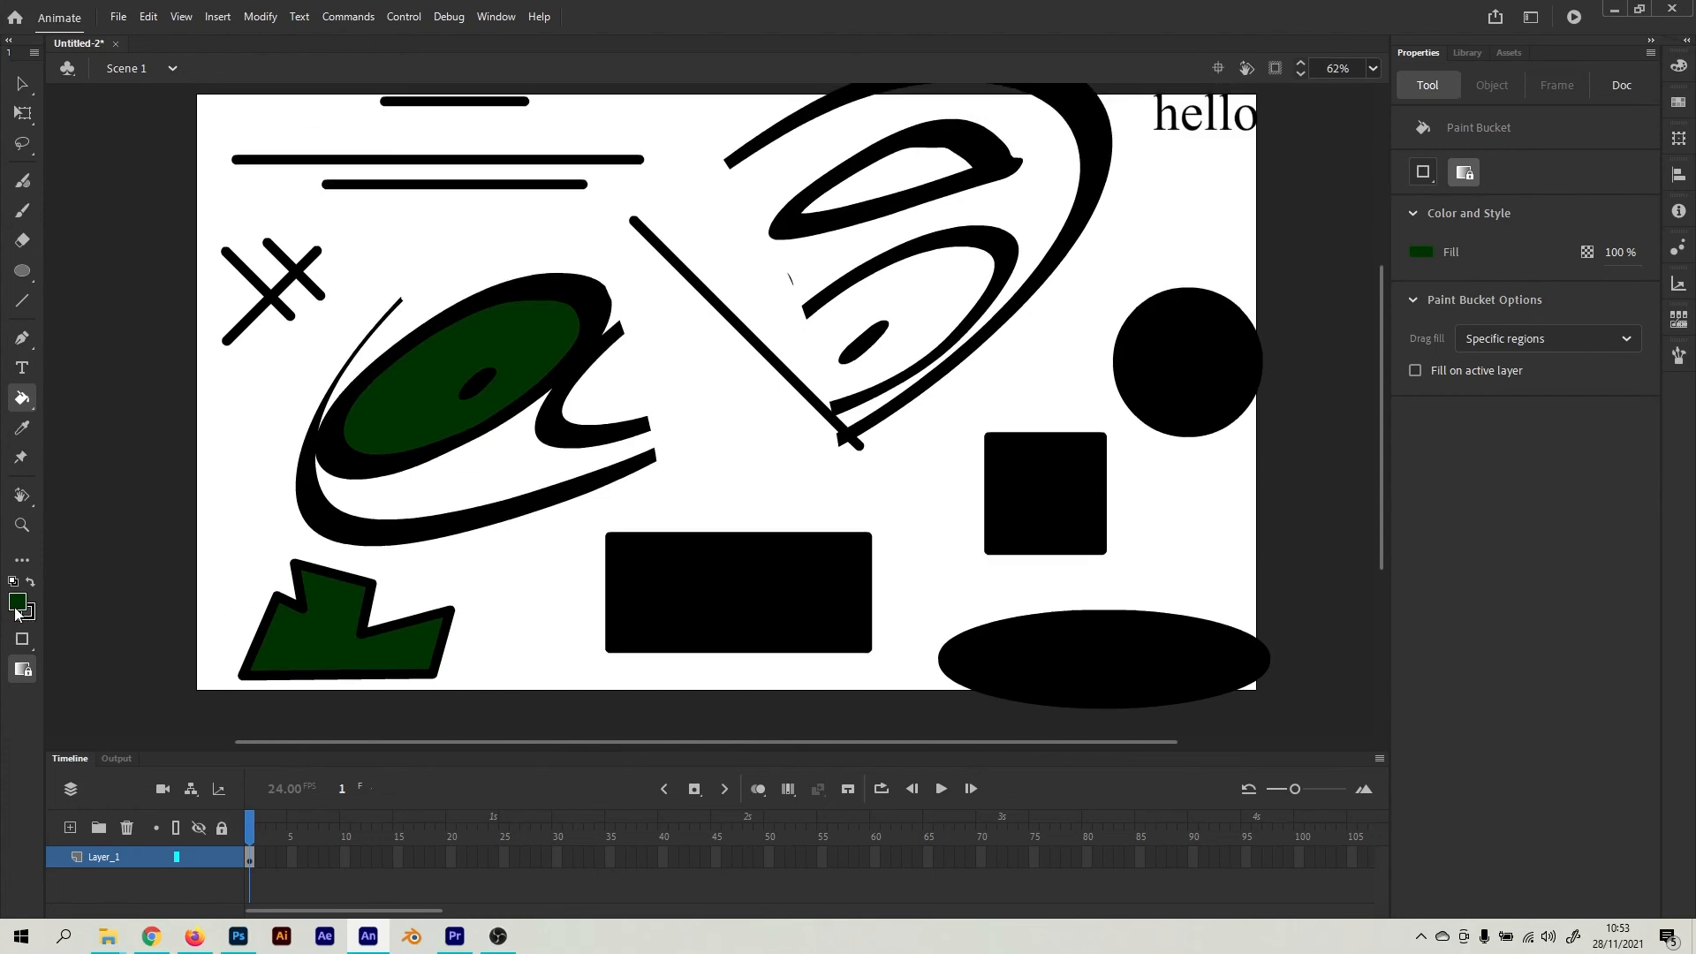
{"action": "mouse_move", "coordinate": [231, 291]}
{"action": "left_mouse_down"}
{"action": "mouse_move", "coordinate": [185, 385]}
{"action": "mouse_move", "coordinate": [185, 309]}
{"action": "mouse_move", "coordinate": [210, 296]}
{"action": "left_mouse_up"}
{"action": "scroll", "coordinate": [442, 189], "scroll_direction": "up", "scroll_amount": 1}
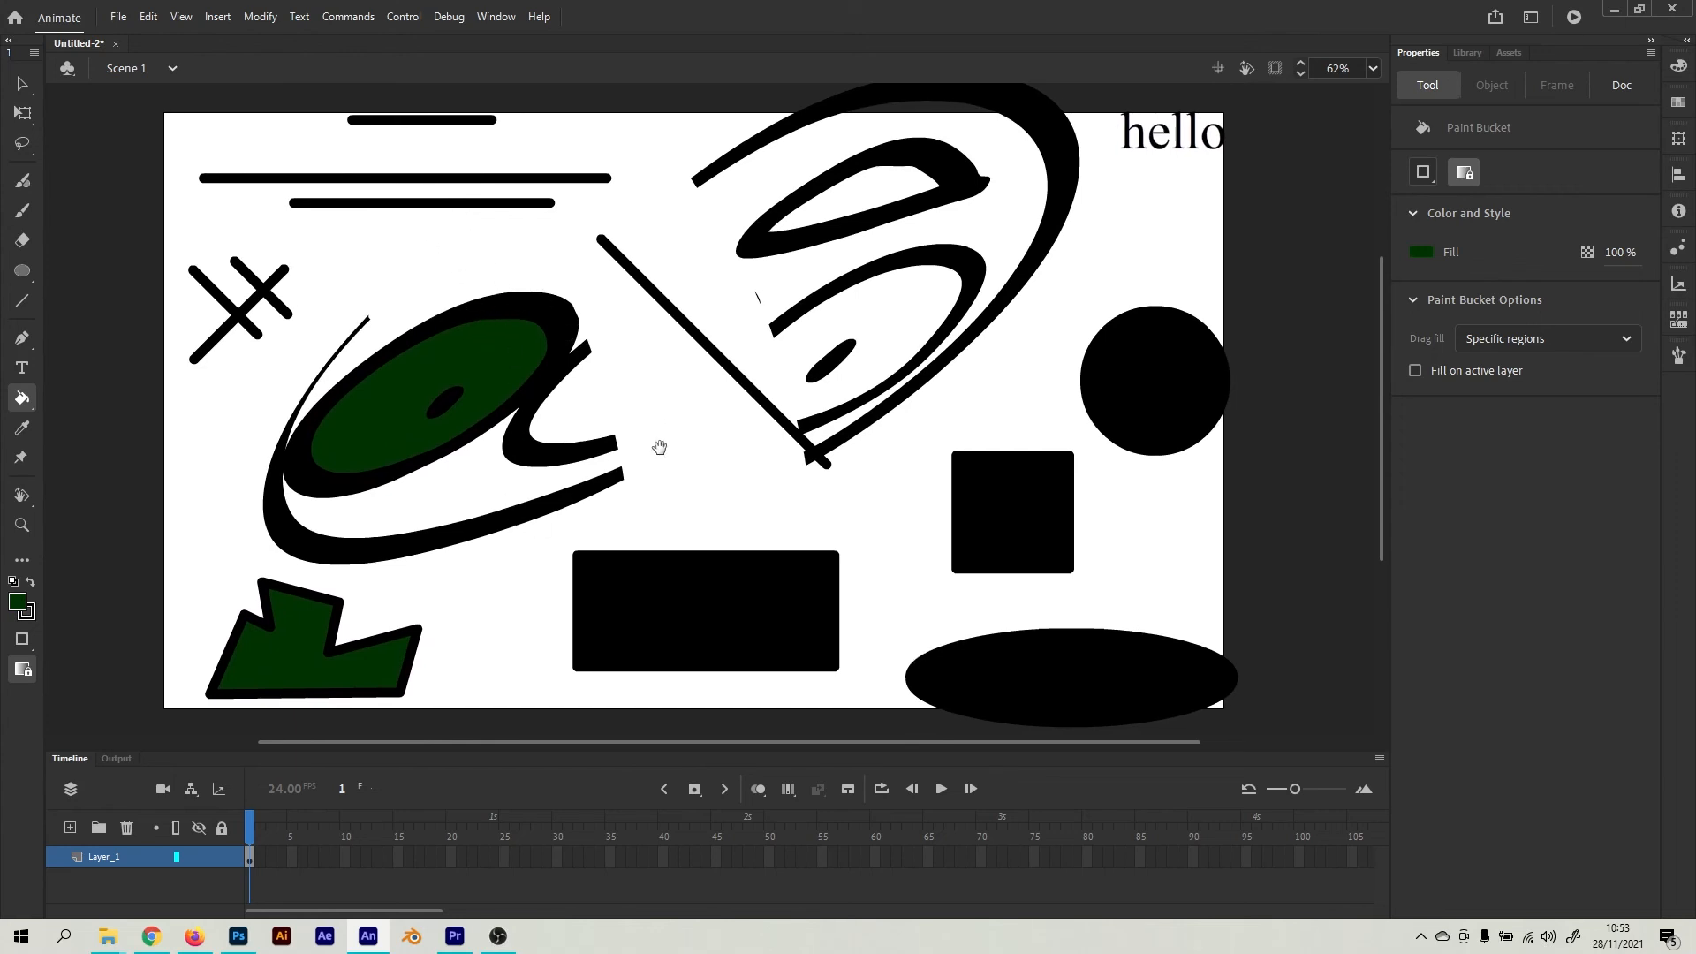
Save the document as Tutorial2.fla in the Documents folder and switch to the Selection tool
{"action": "key", "text": "ctrl+s"}
{"action": "left_click", "coordinate": [119, 18]}
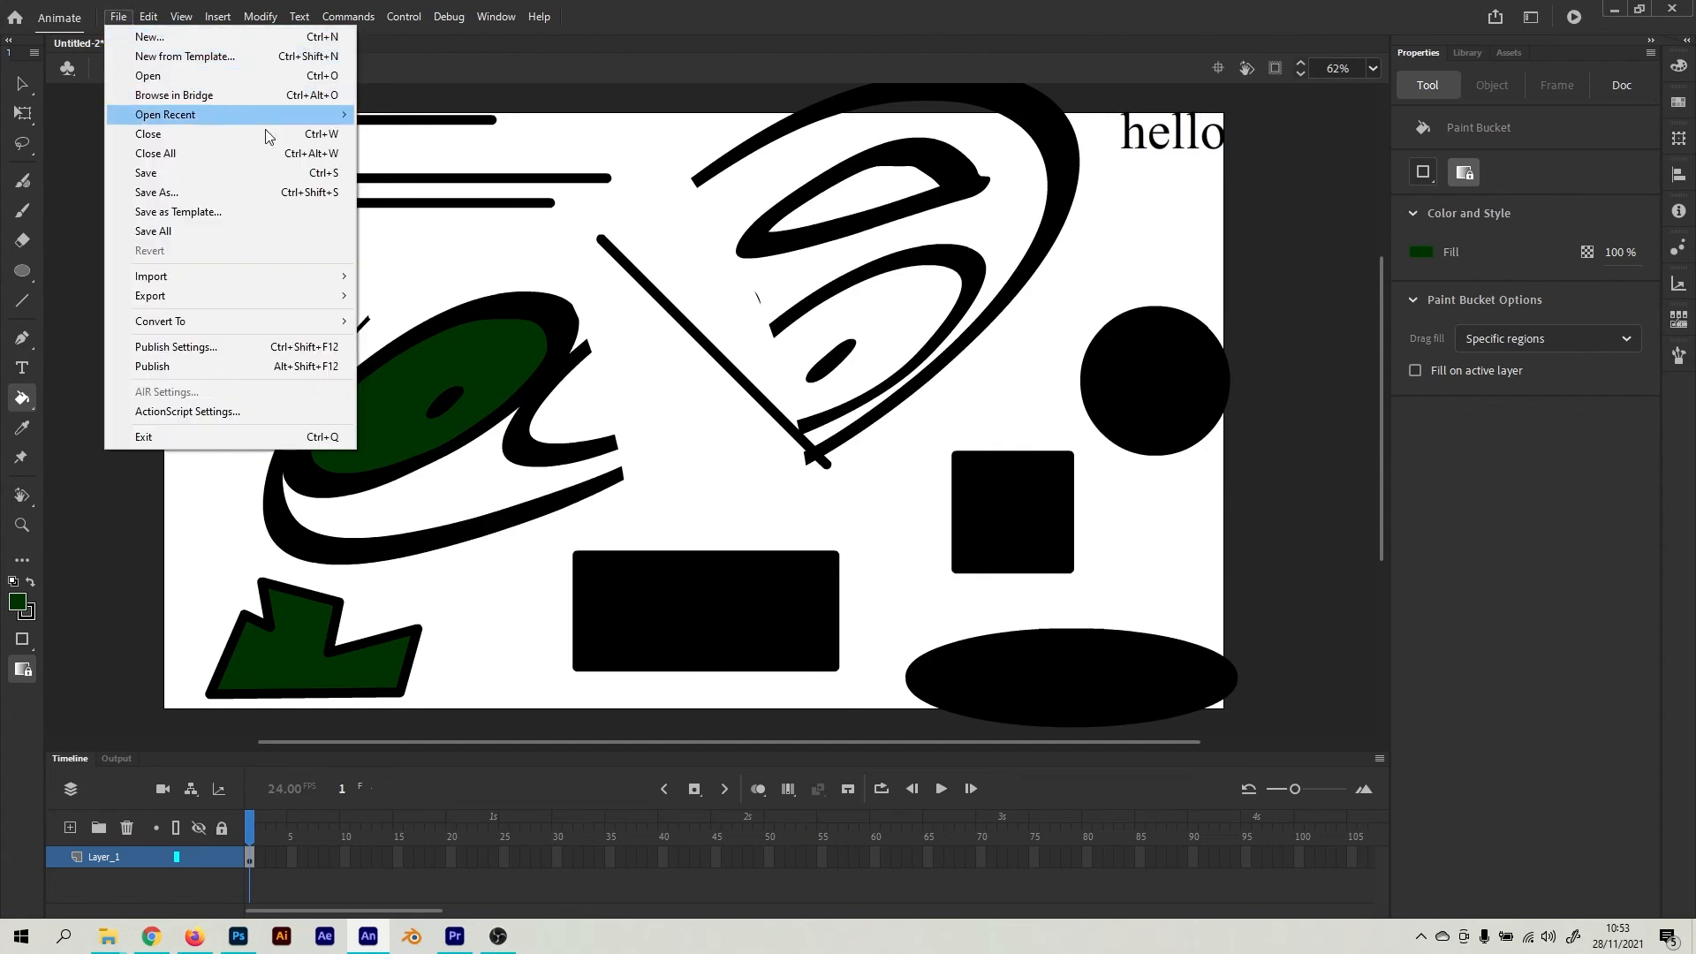
{"action": "left_click", "coordinate": [224, 192]}
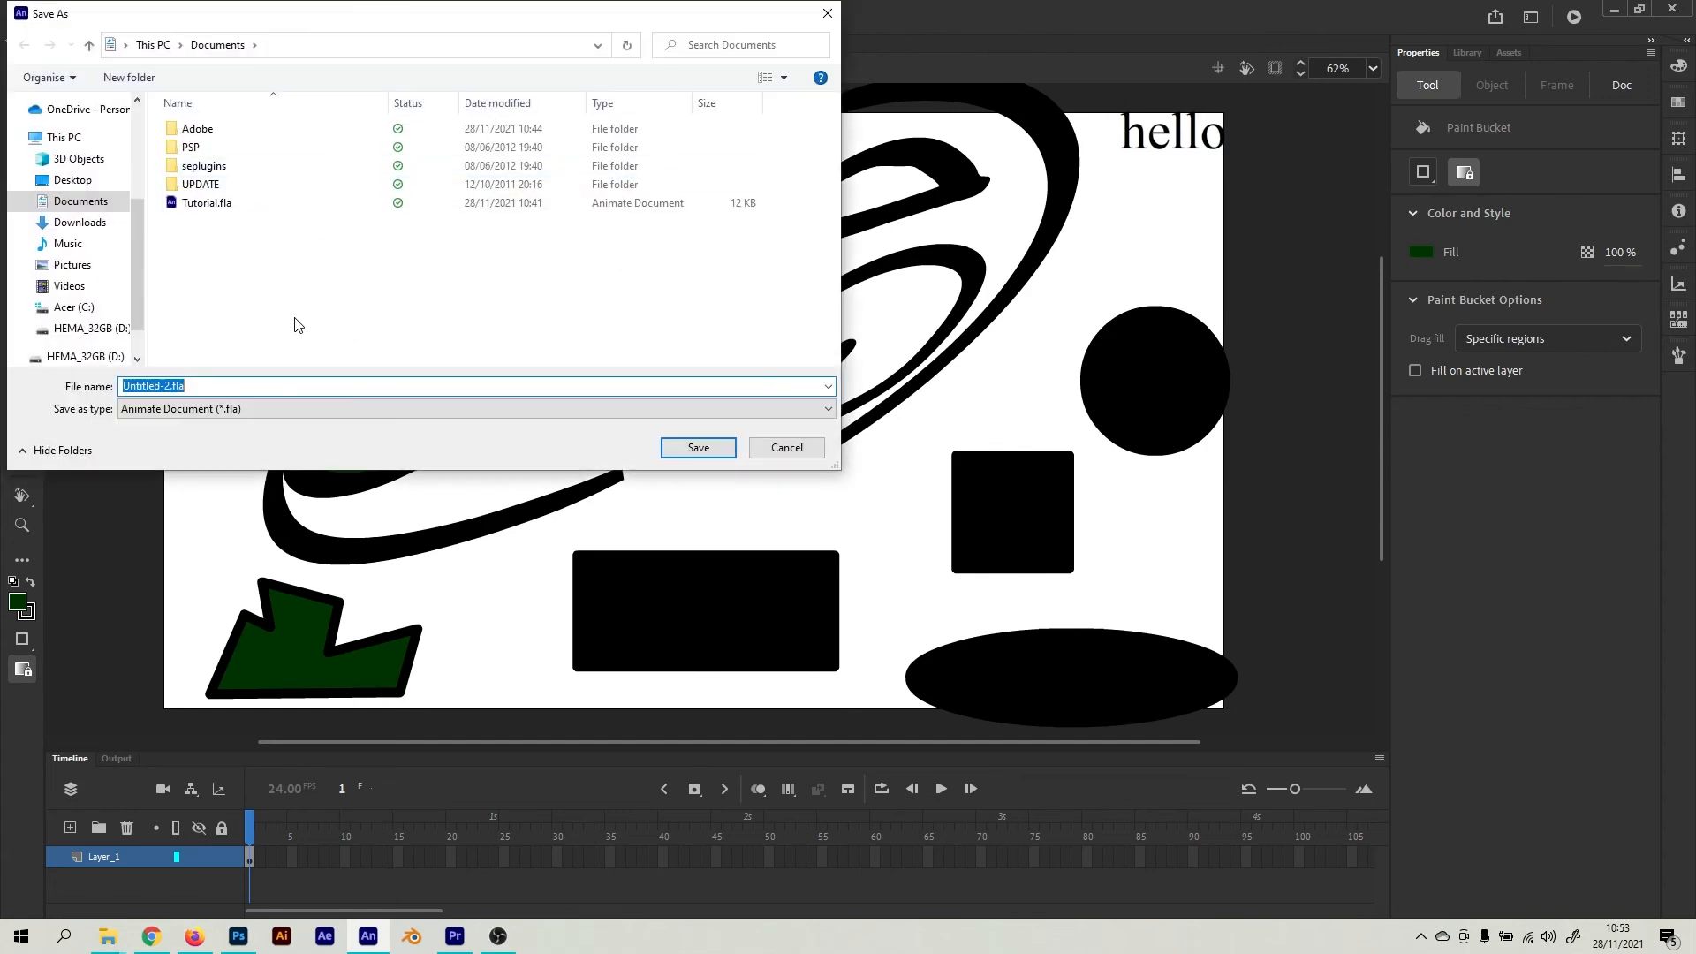
{"action": "left_click", "coordinate": [201, 390]}
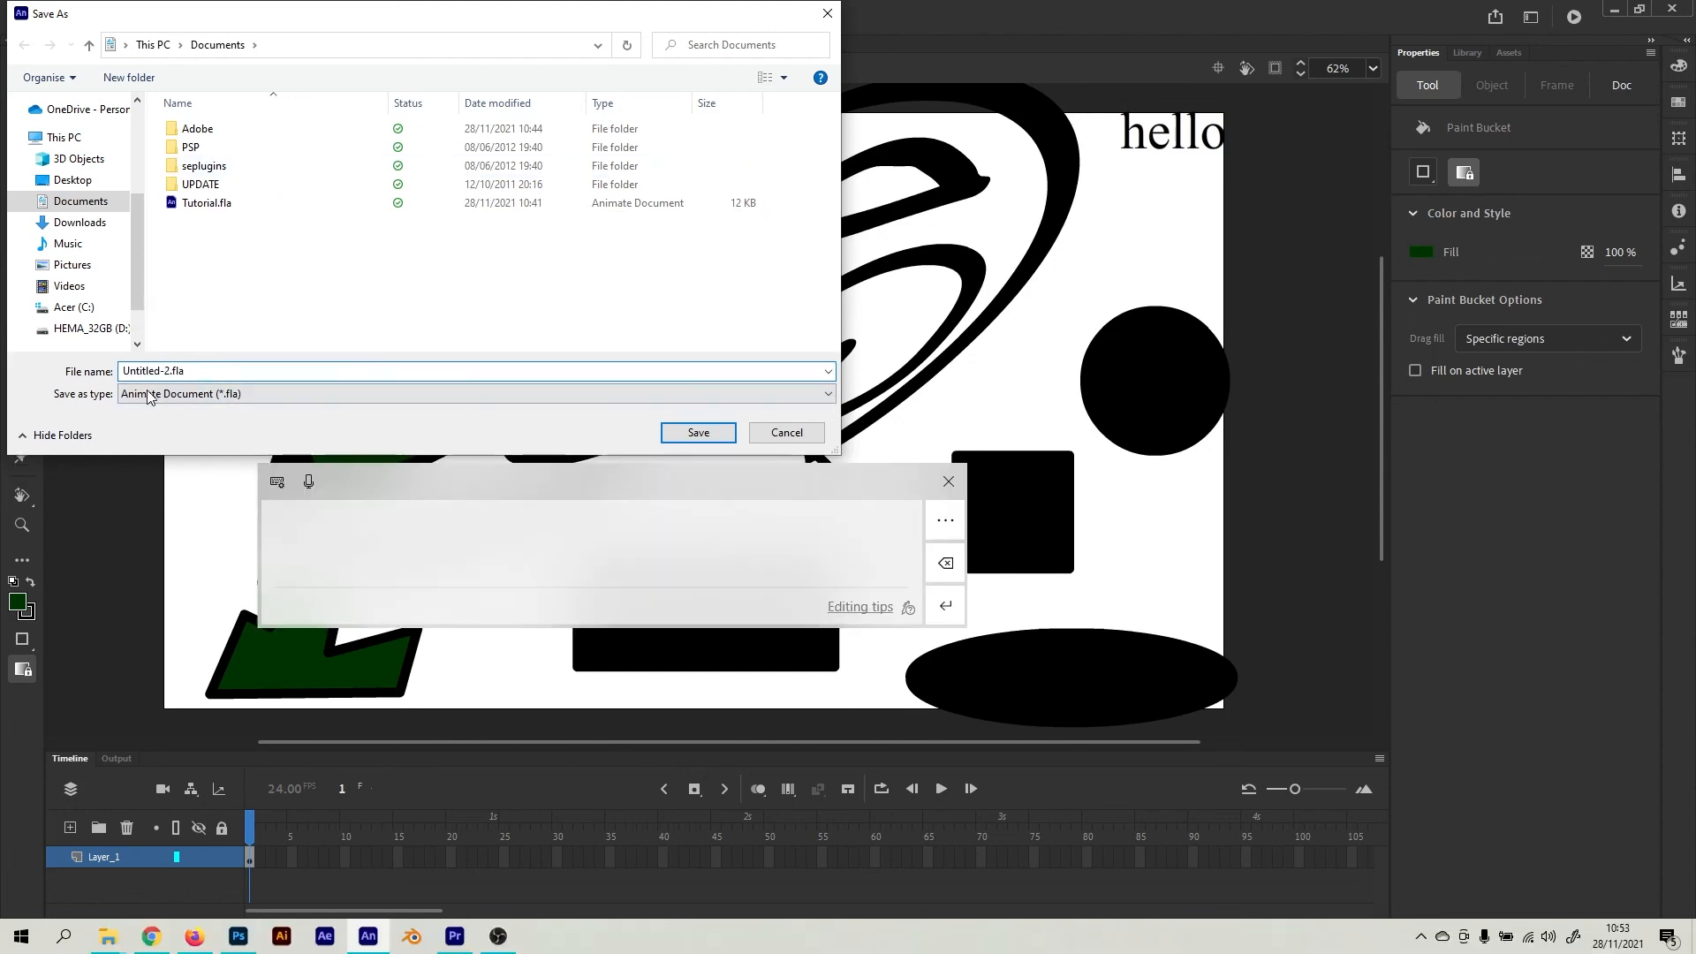
{"action": "double_click", "coordinate": [159, 370]}
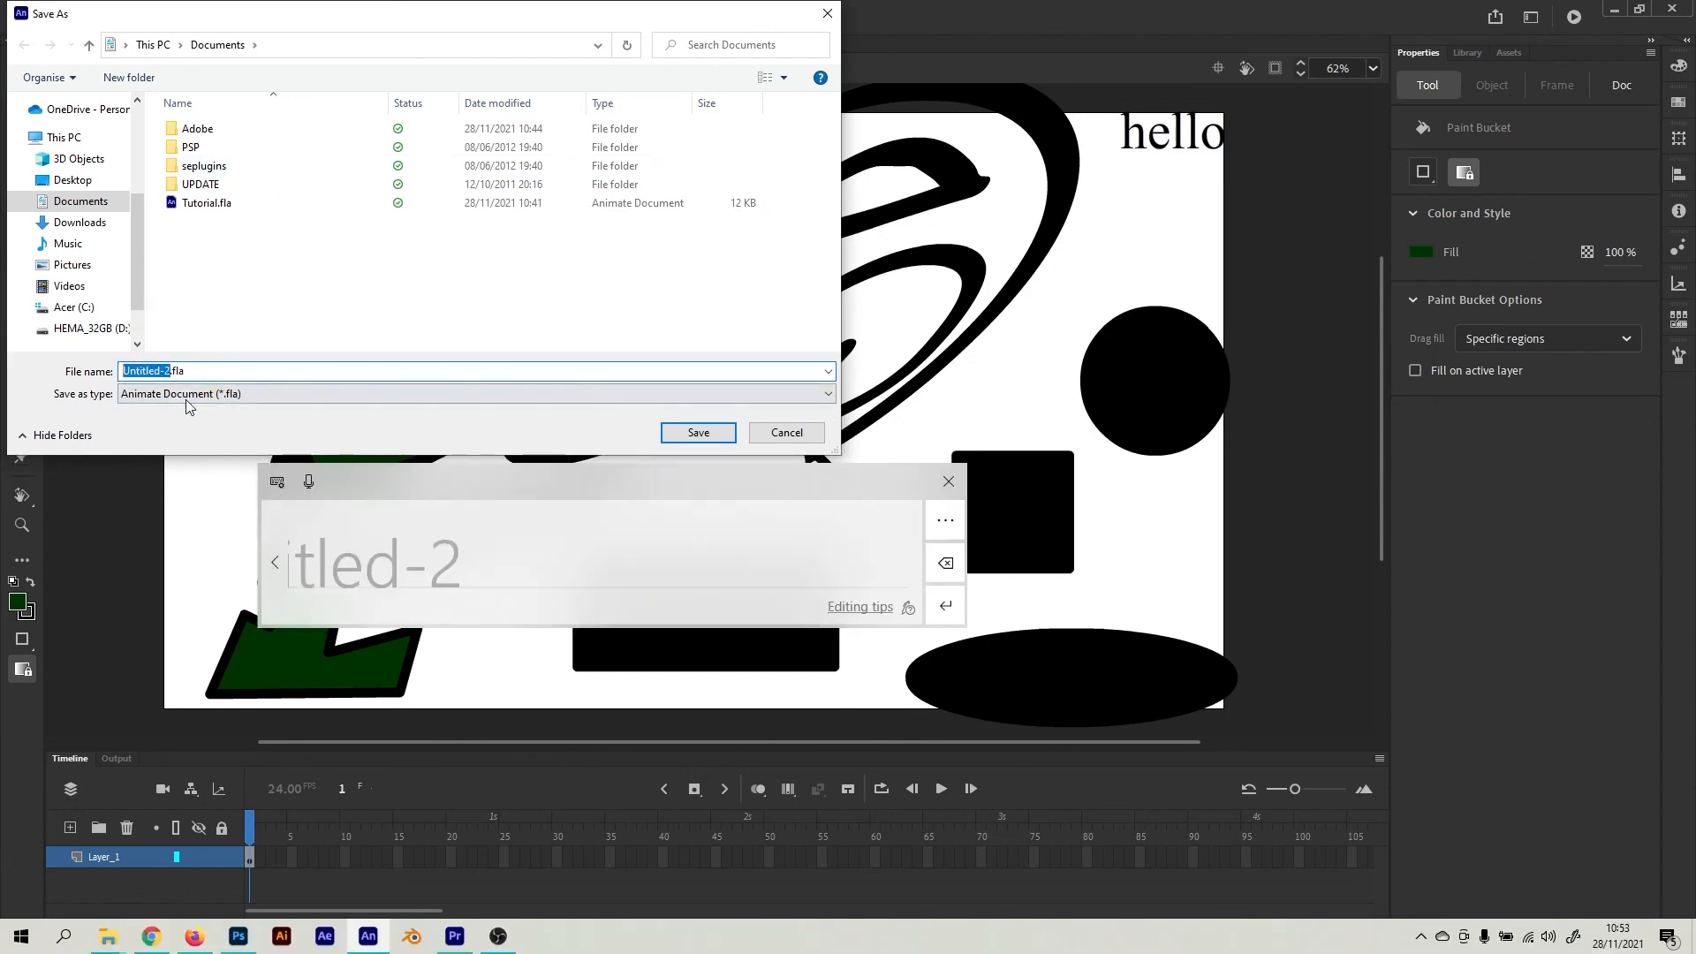
{"action": "key", "text": "BackSpace"}
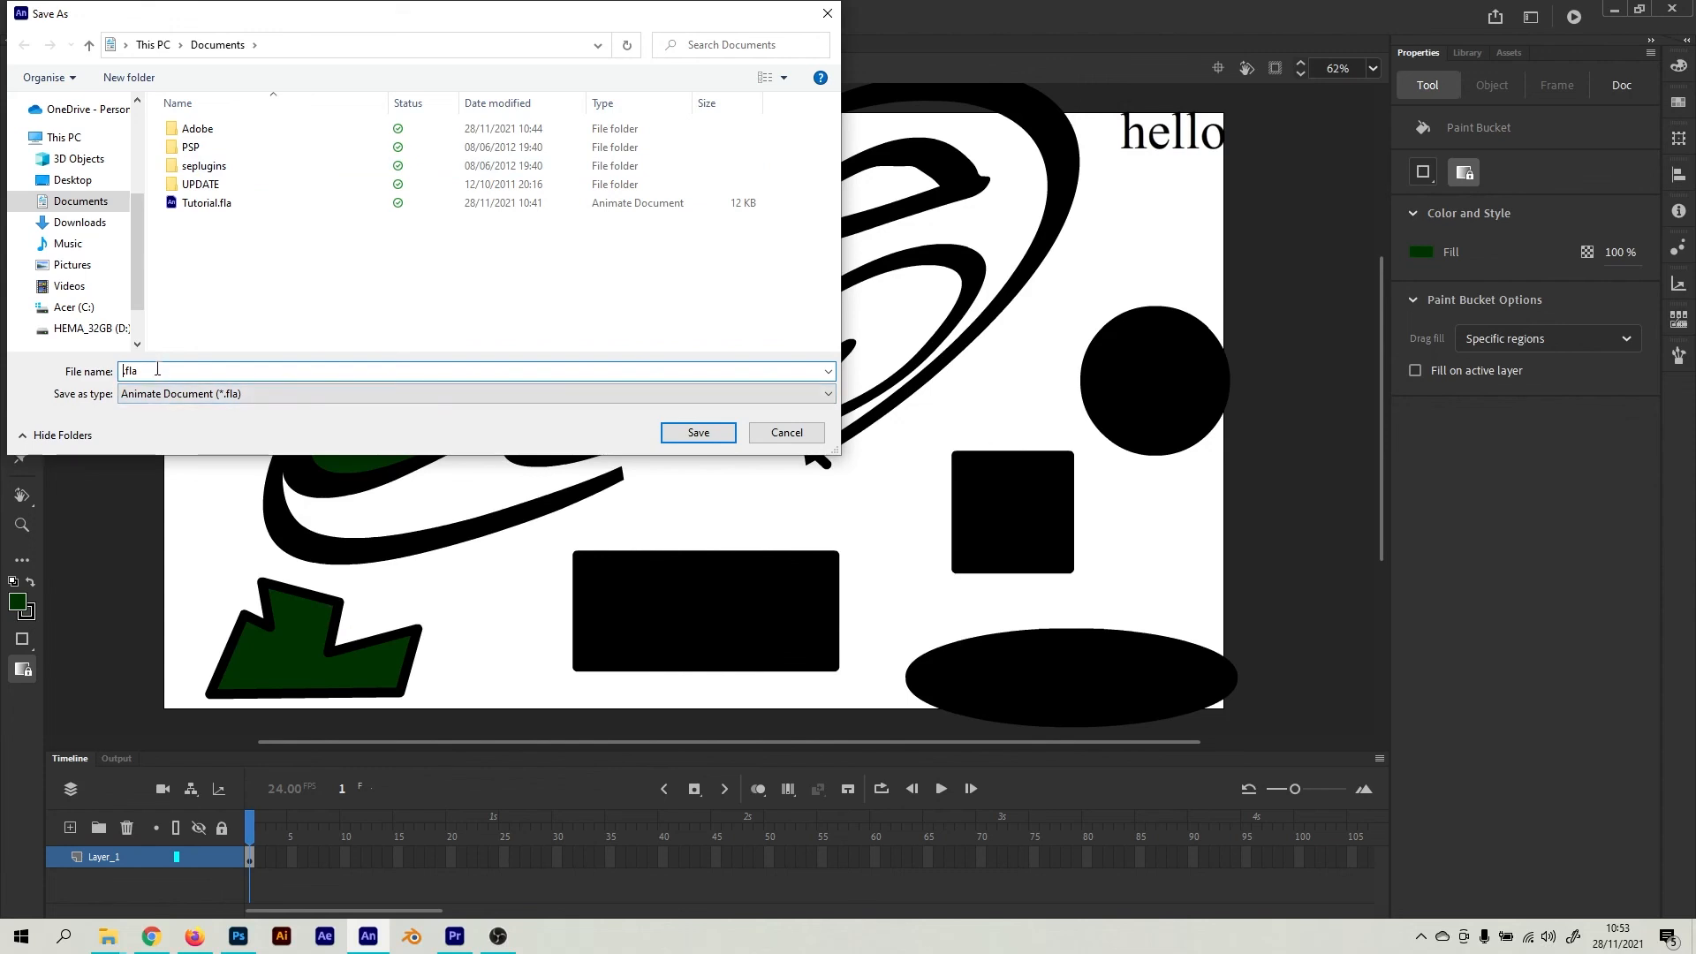
{"action": "key", "text": "Caps_Lock"}
{"action": "type", "text": "T"}
{"action": "key", "text": "Caps_Lock"}
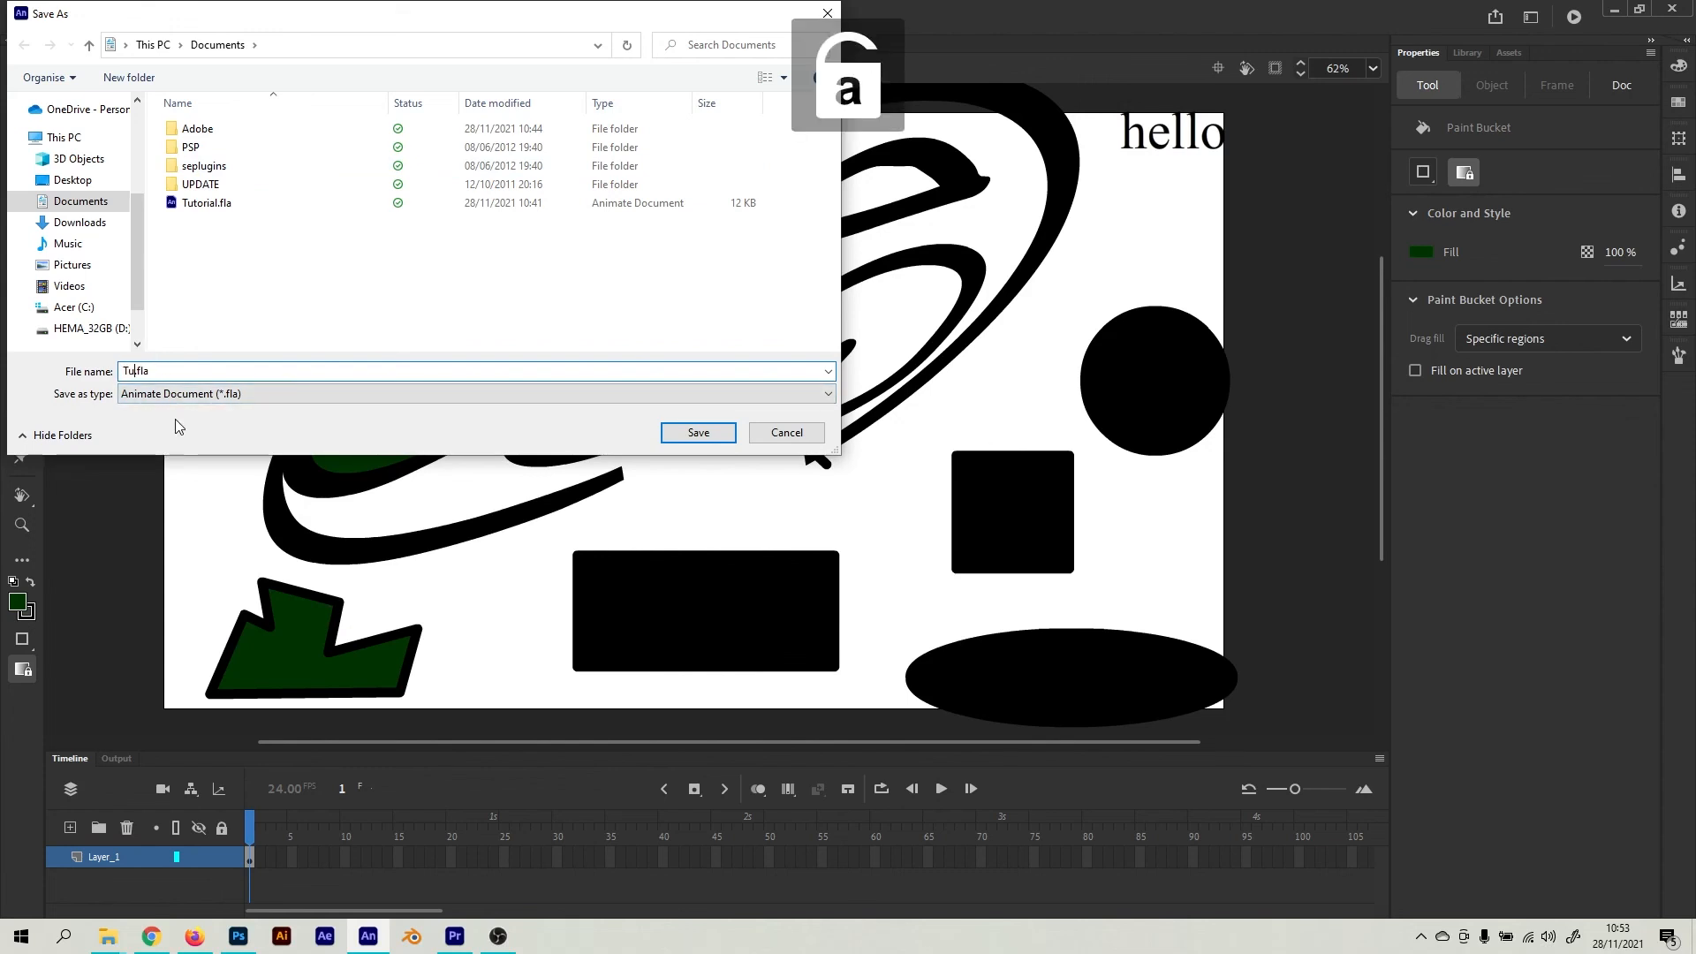
{"action": "type", "text": "utori"}
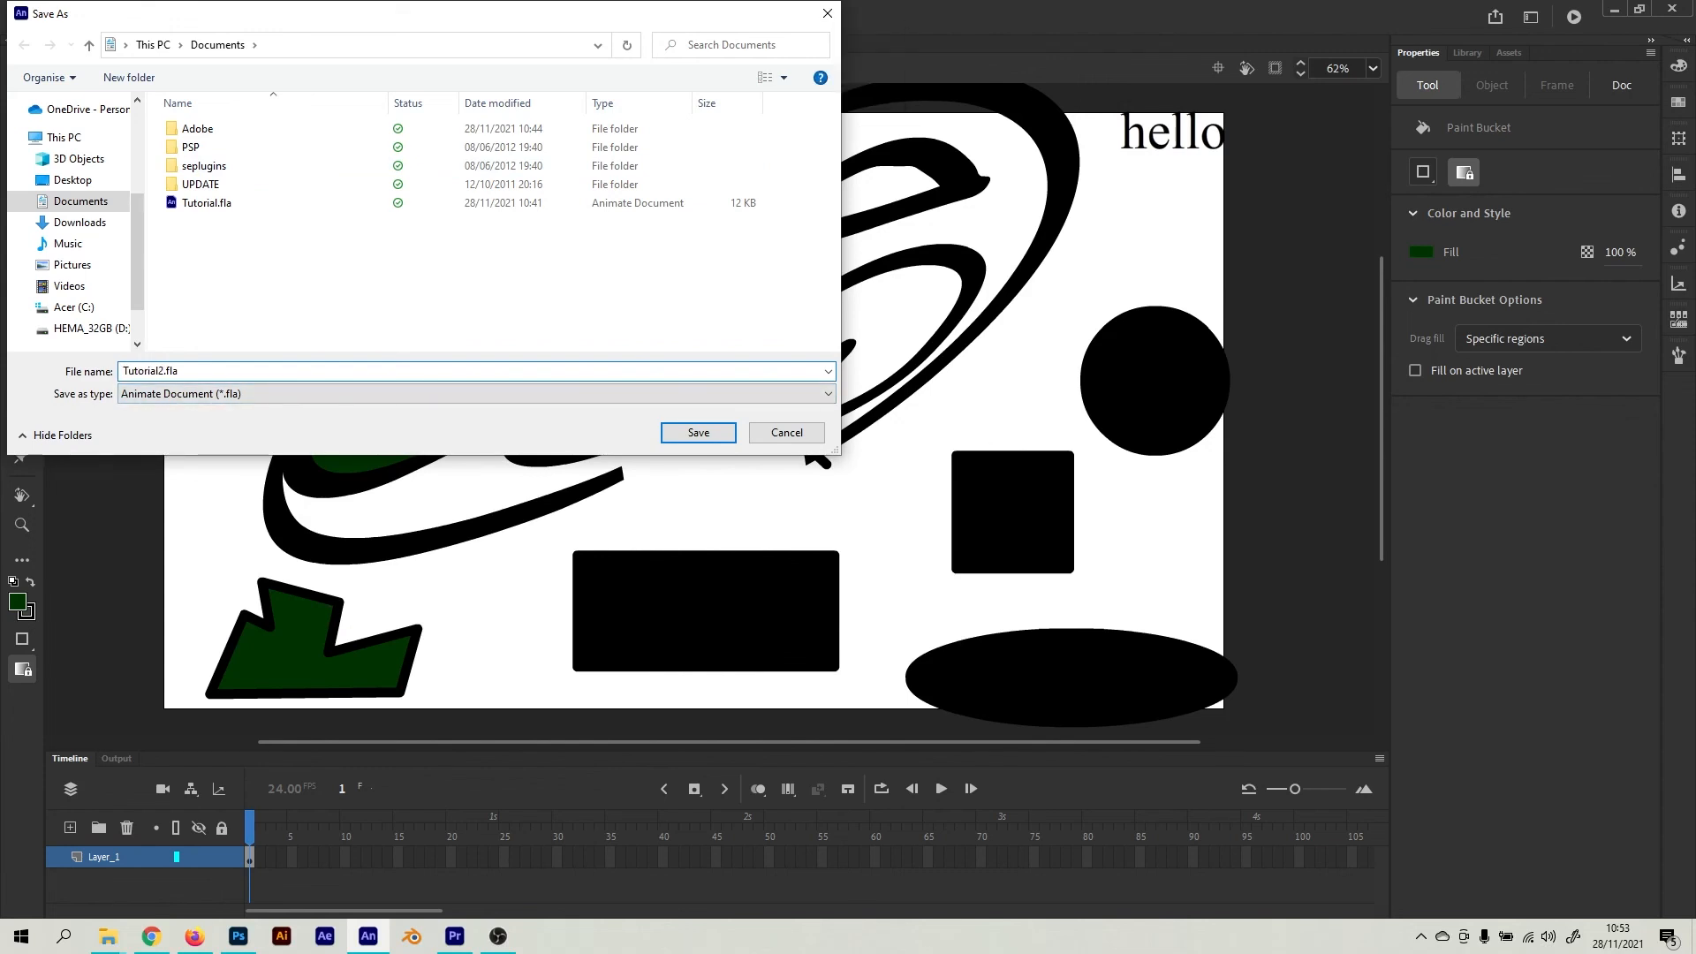
{"action": "type", "text": "al2"}
{"action": "key", "text": "Return"}
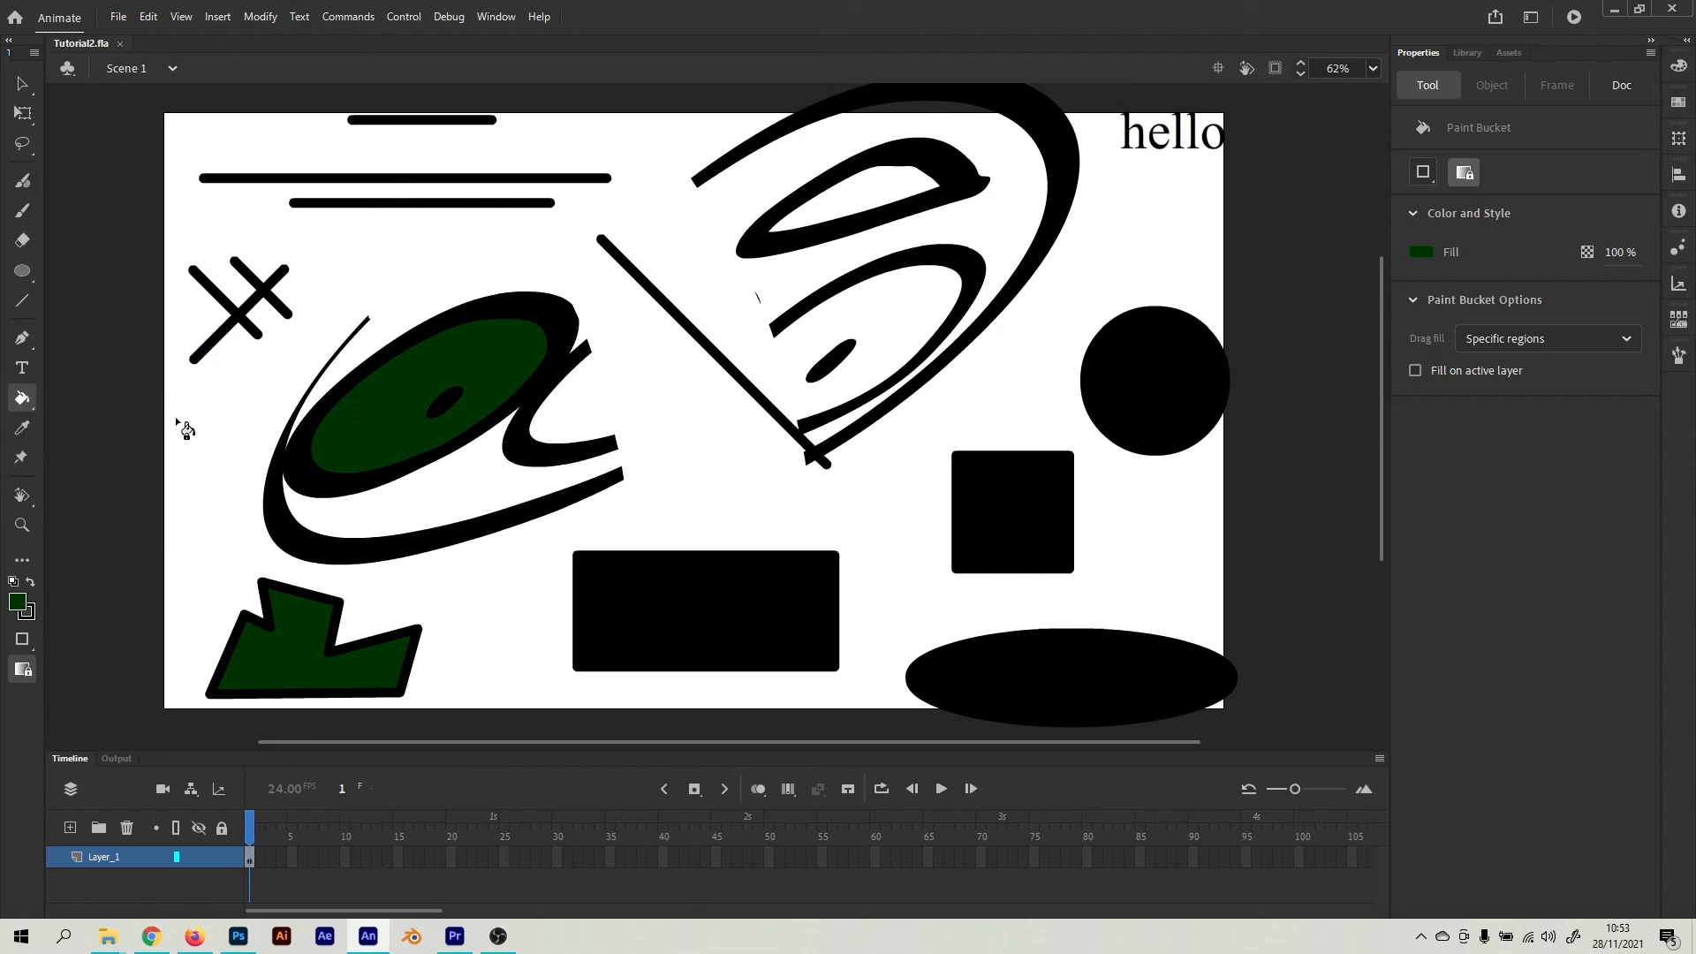
{"action": "left_click", "coordinate": [23, 84]}
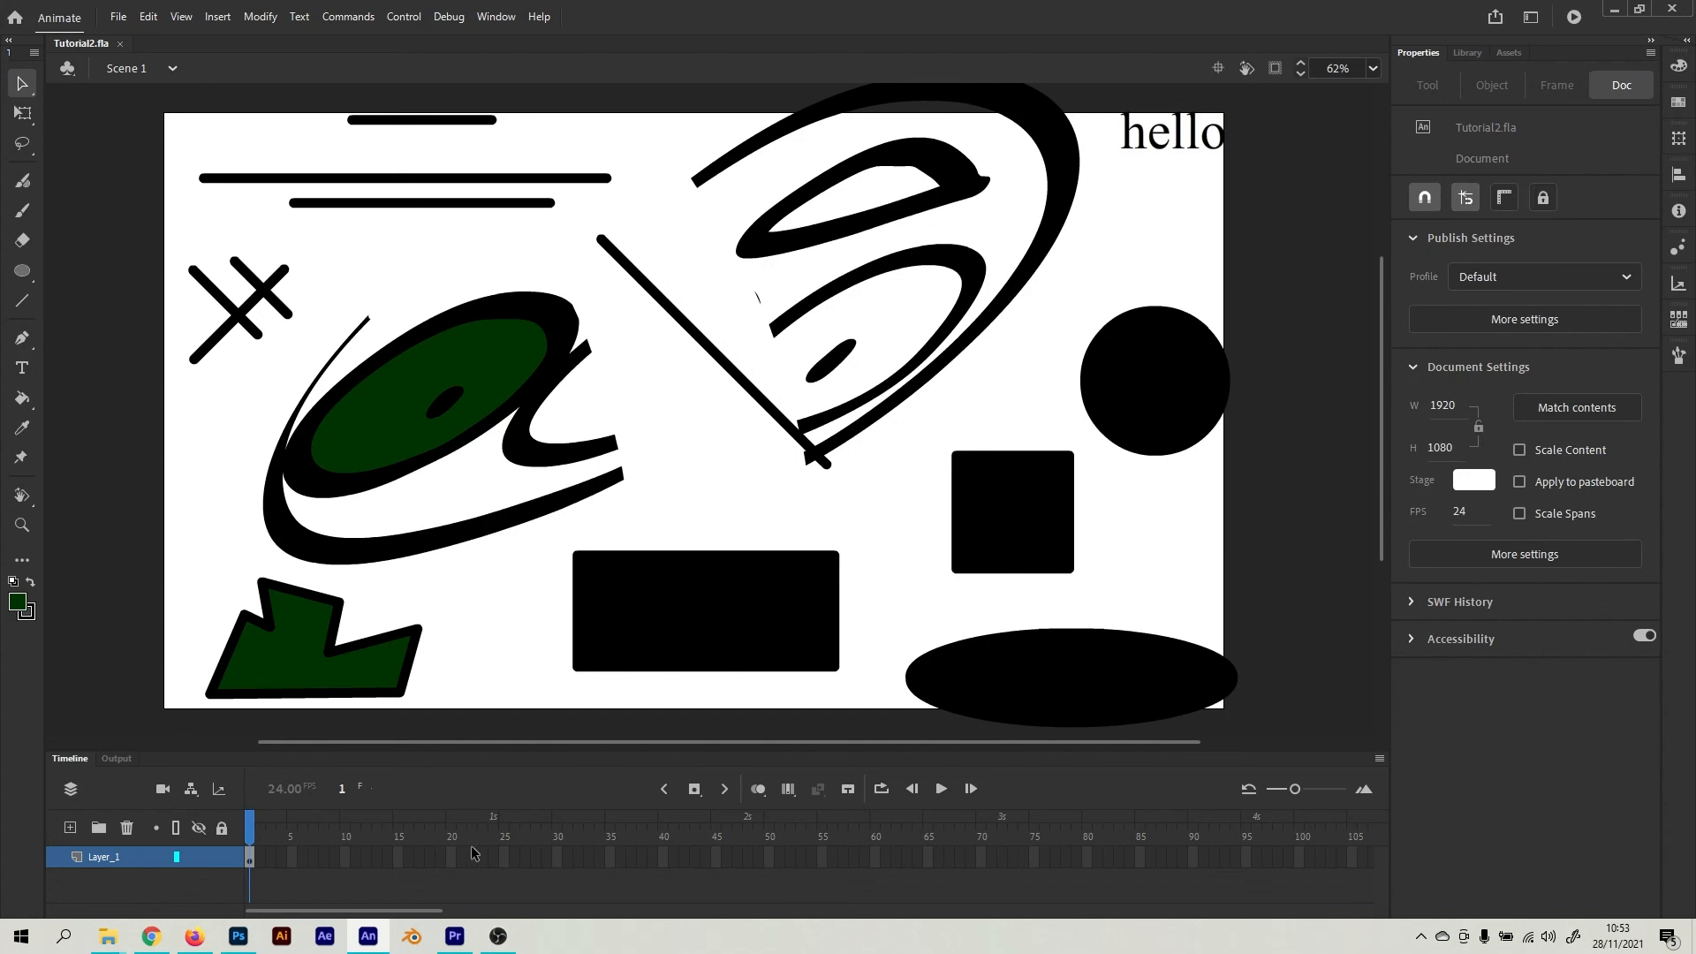